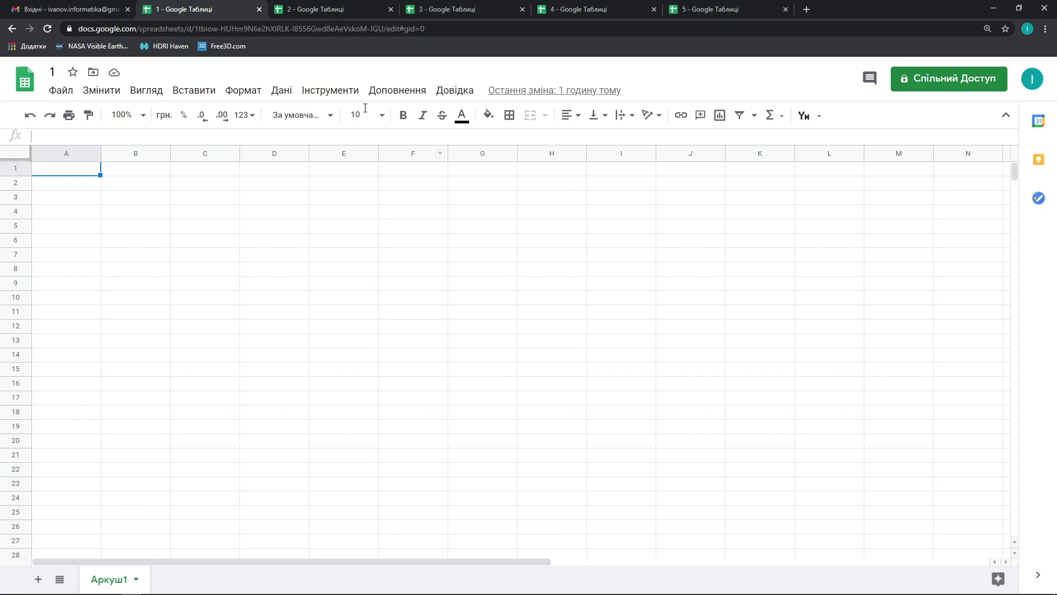
# Step: Open Google Sheets from the Gmail inbox and create a blank spreadsheet, closing it once it has loaded
pyautogui.click(332, 9)
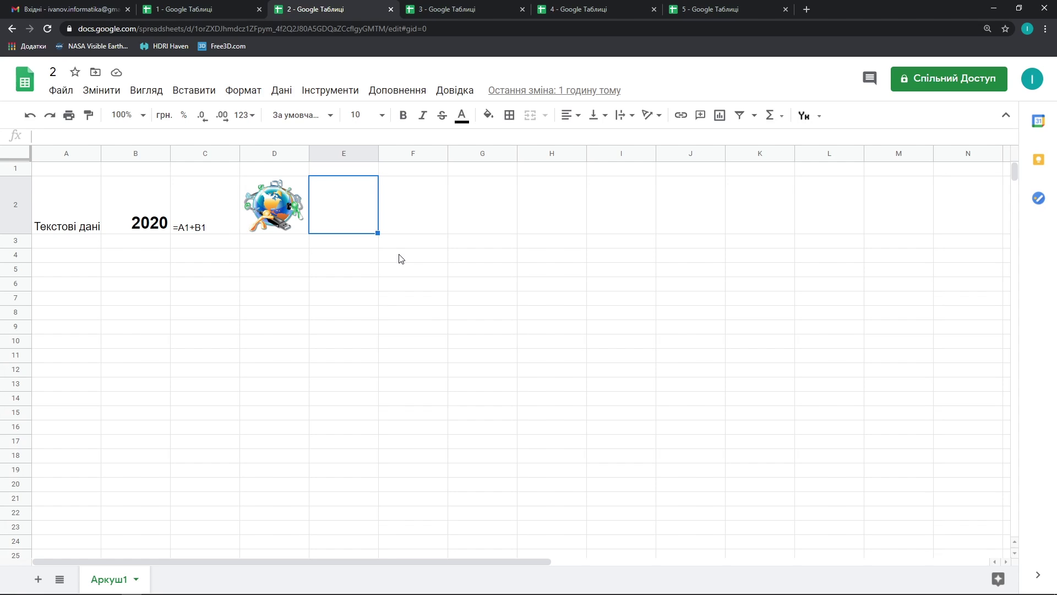
pyautogui.click(81, 11)
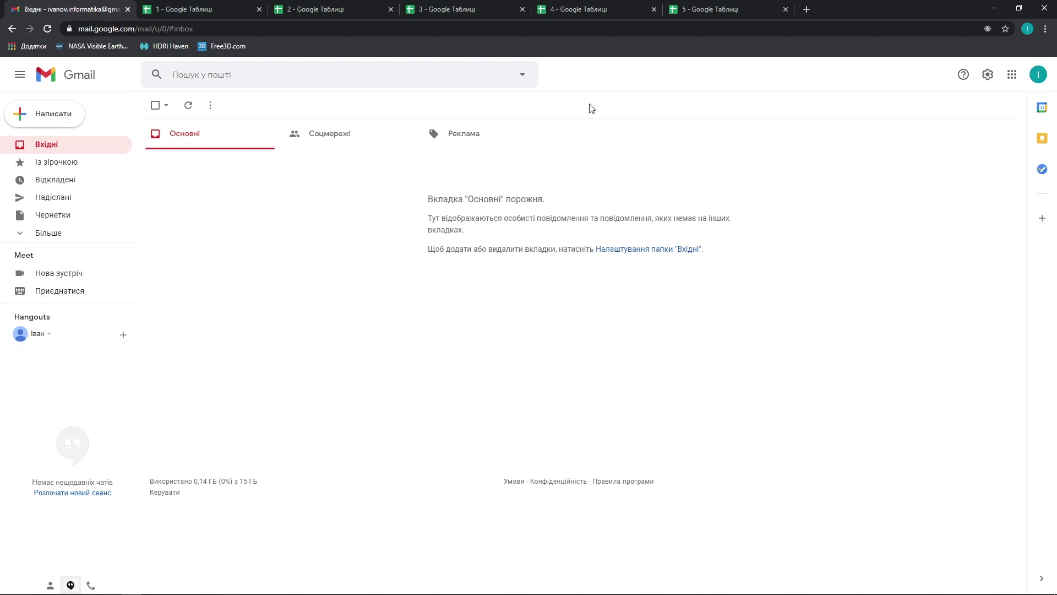
pyautogui.click(1012, 75)
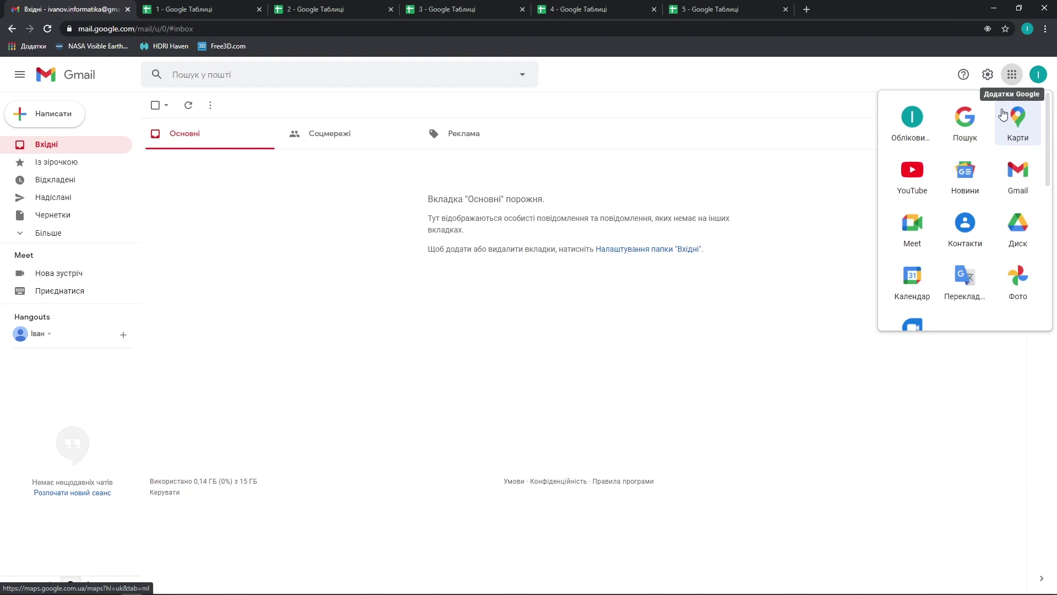
pyautogui.scroll(-2, 987, 177)
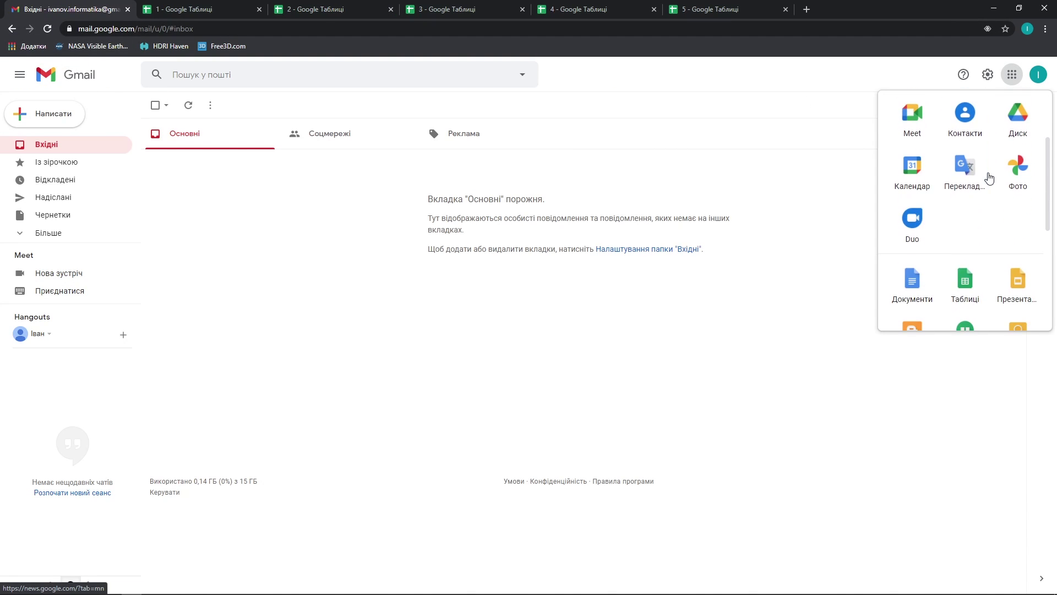
pyautogui.click(963, 282)
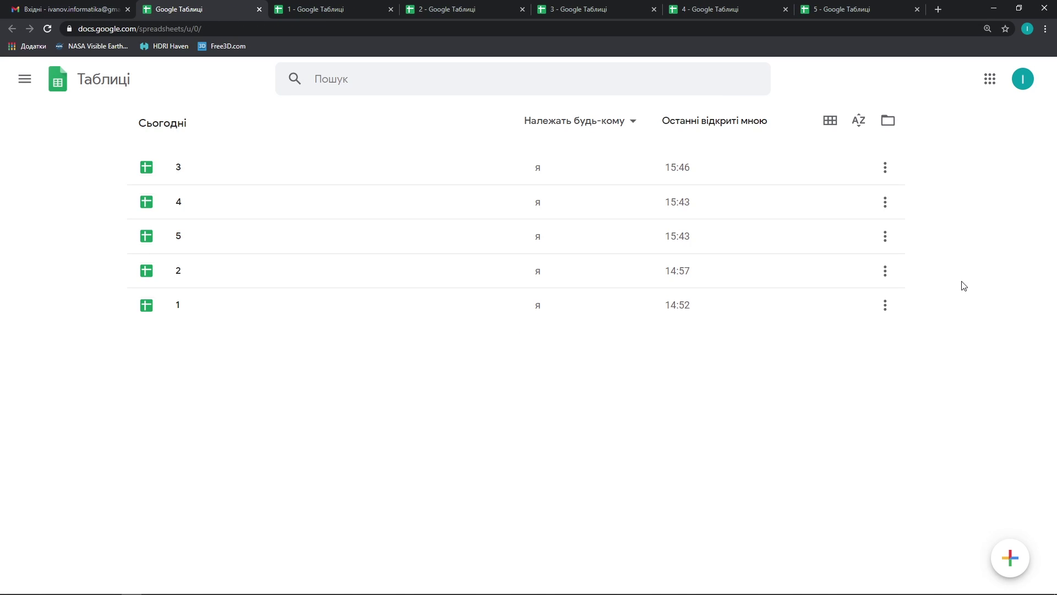
pyautogui.click(1015, 563)
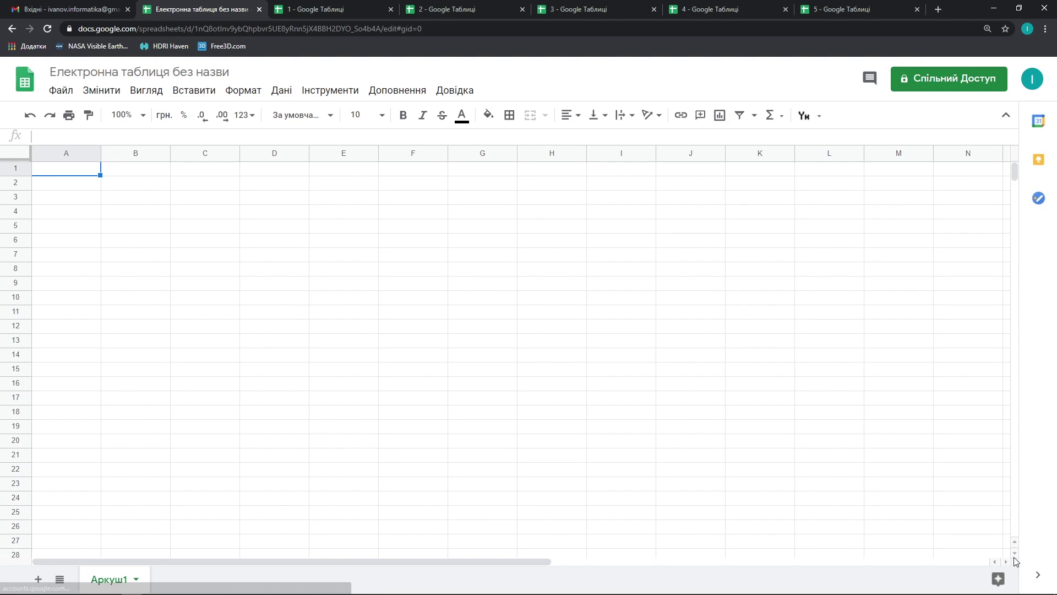
pyautogui.click(259, 9)
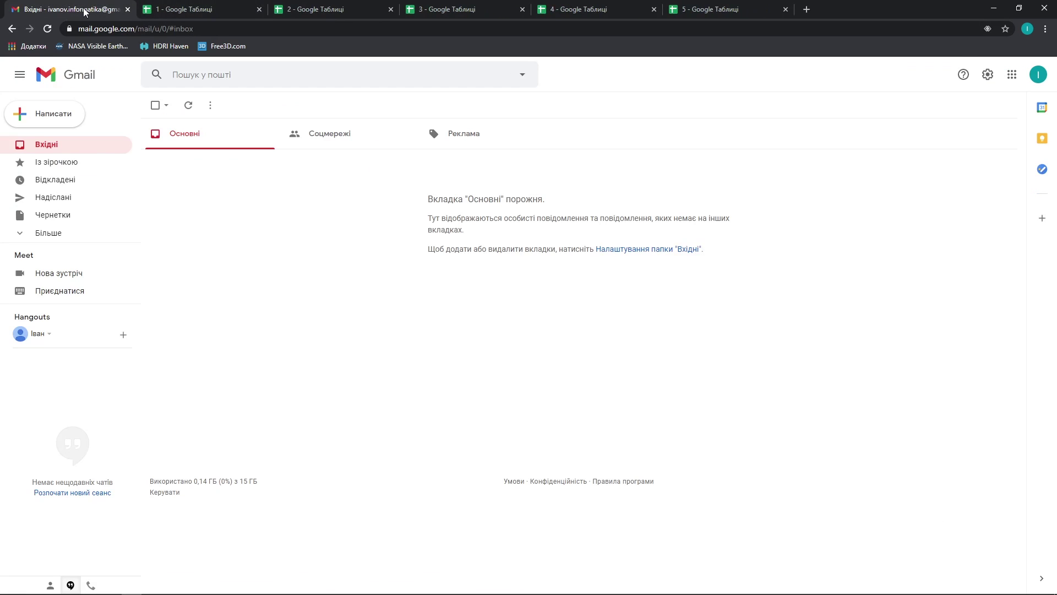
# Step: Open Google Drive from Gmail and create a blank Google Sheets spreadsheet there, closing both the spreadsheet and Drive when done
pyautogui.click(1012, 74)
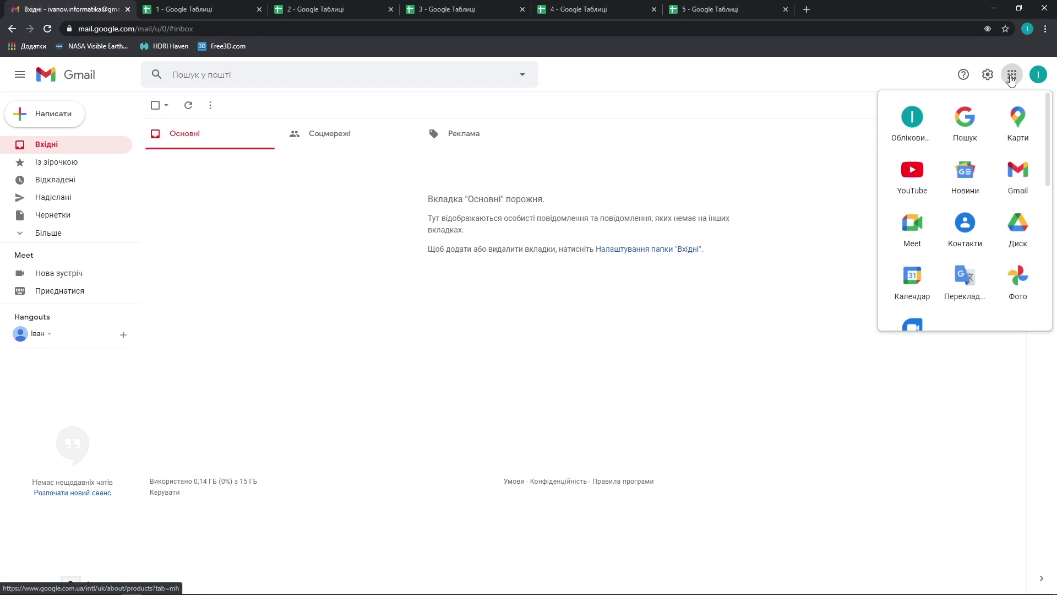
pyautogui.click(1016, 226)
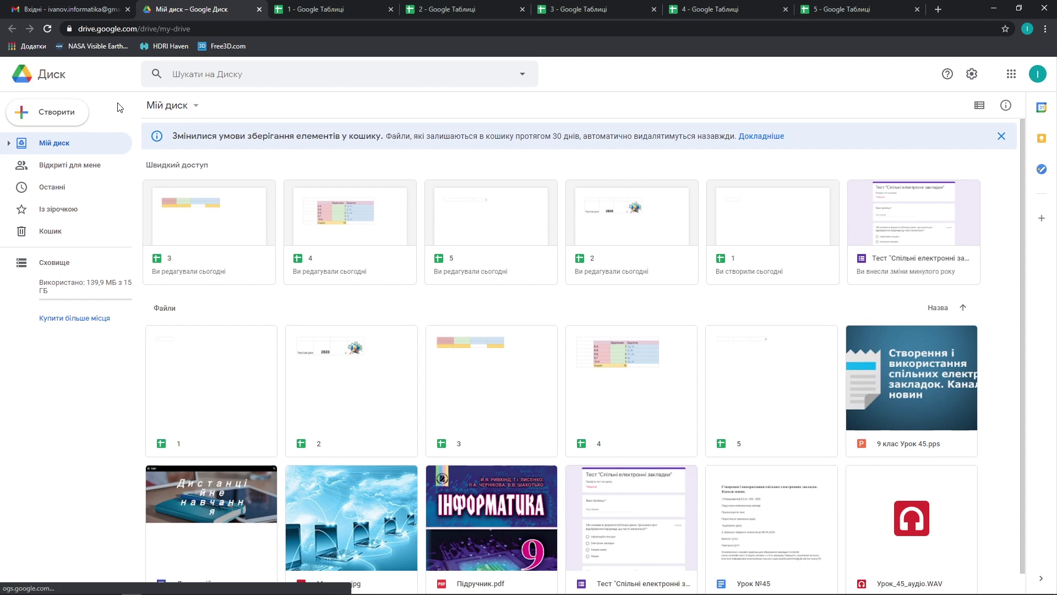
pyautogui.click(68, 113)
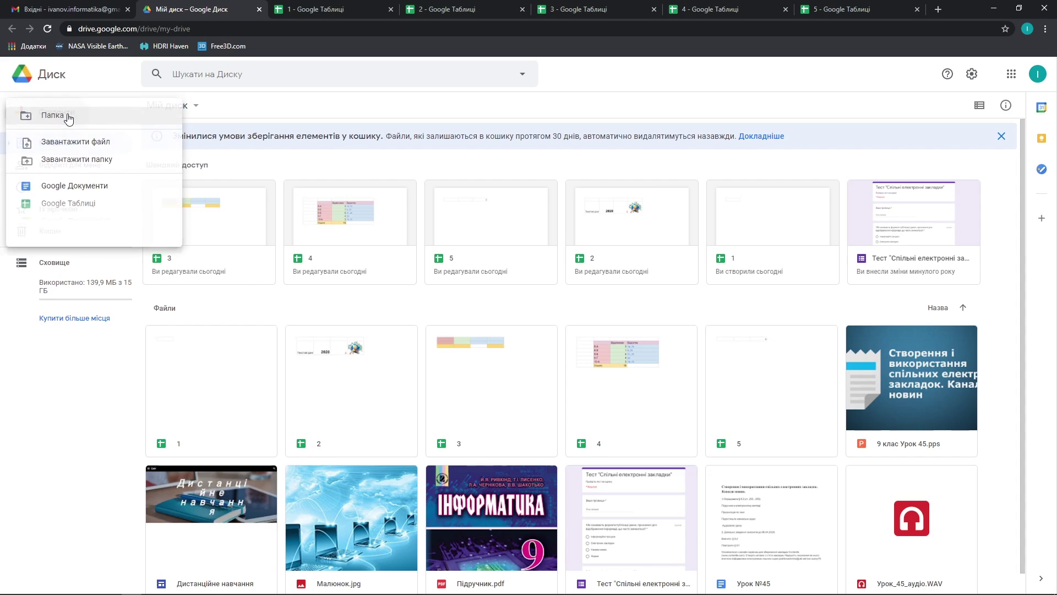
pyautogui.click(83, 207)
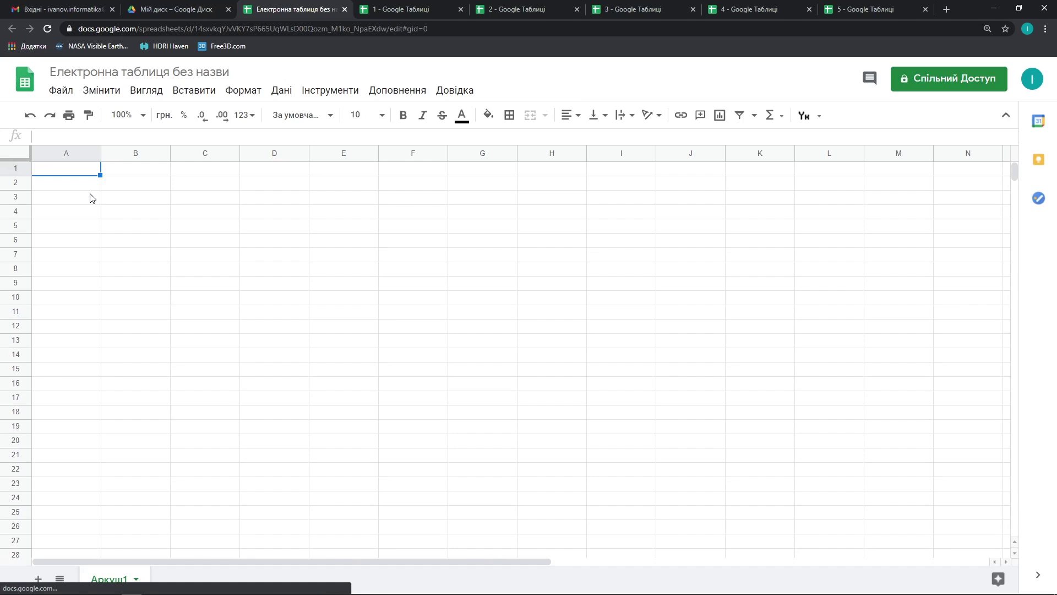
pyautogui.click(344, 9)
pyautogui.click(228, 9)
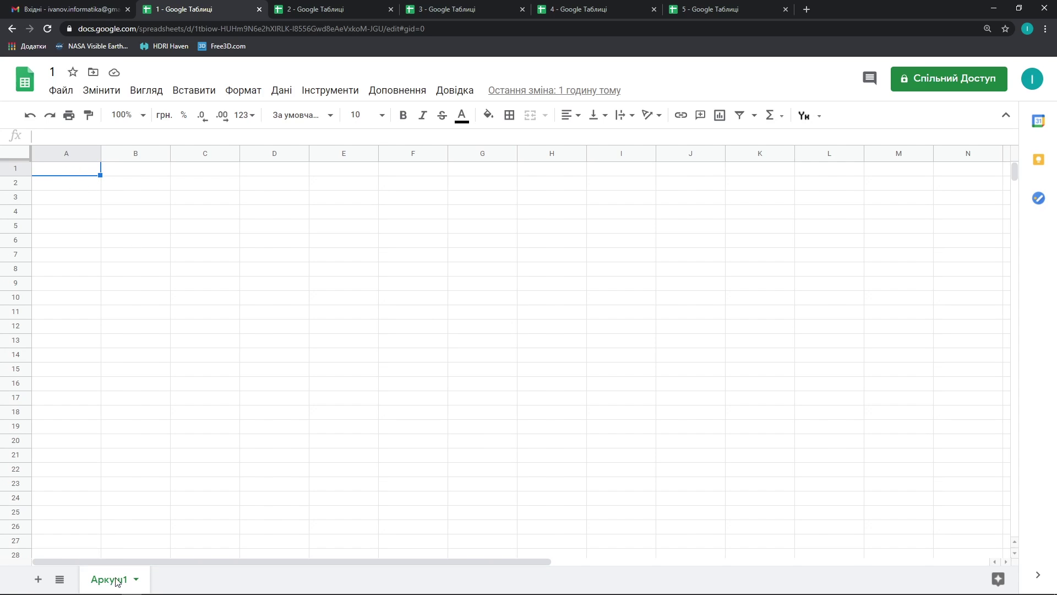
# Step: Select columns A, B and C one after another in spreadsheet 1
pyautogui.moveTo(1012, 177)
pyautogui.mouseDown()
pyautogui.moveTo(1010, 346)
pyautogui.moveTo(1013, 182)
pyautogui.mouseUp()
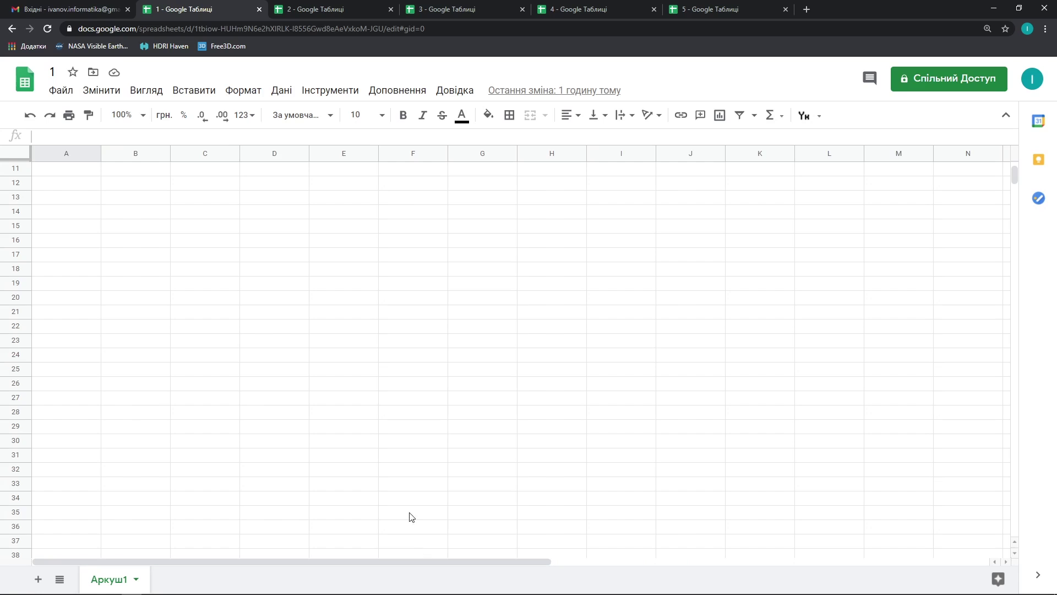
pyautogui.click(69, 158)
pyautogui.click(144, 156)
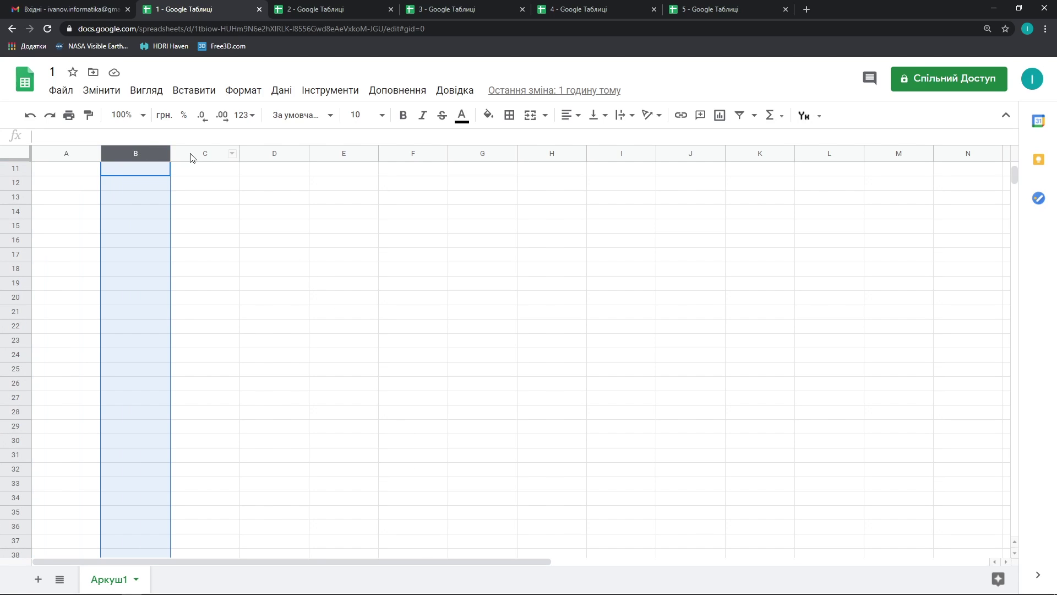
pyautogui.click(192, 157)
# Step: Select rows 1, 2 and 3 one after another in the same sheet
pyautogui.scroll(3, 17, 173)
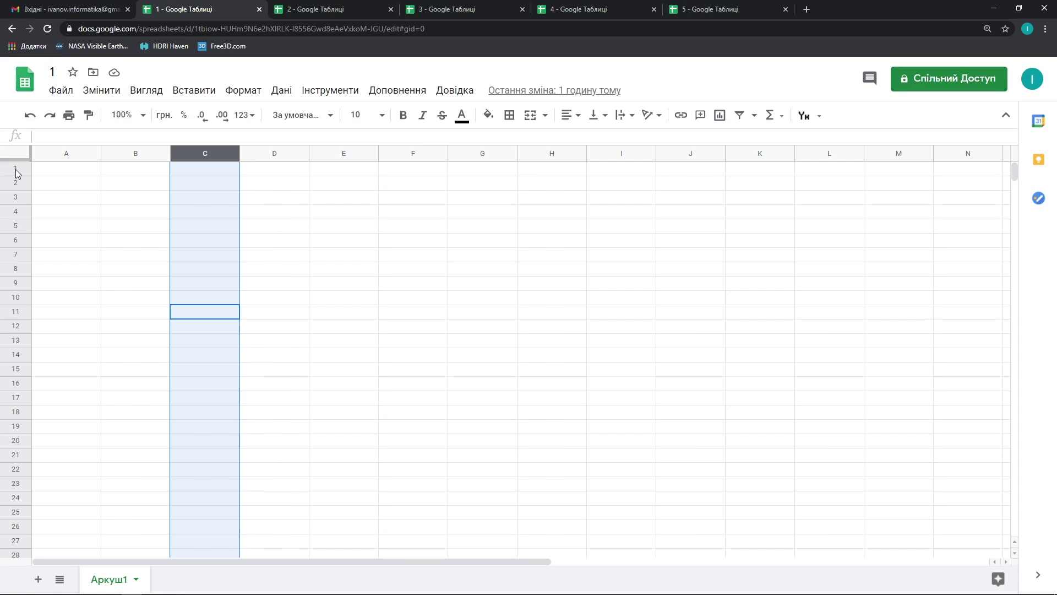
pyautogui.click(15, 169)
pyautogui.click(5, 186)
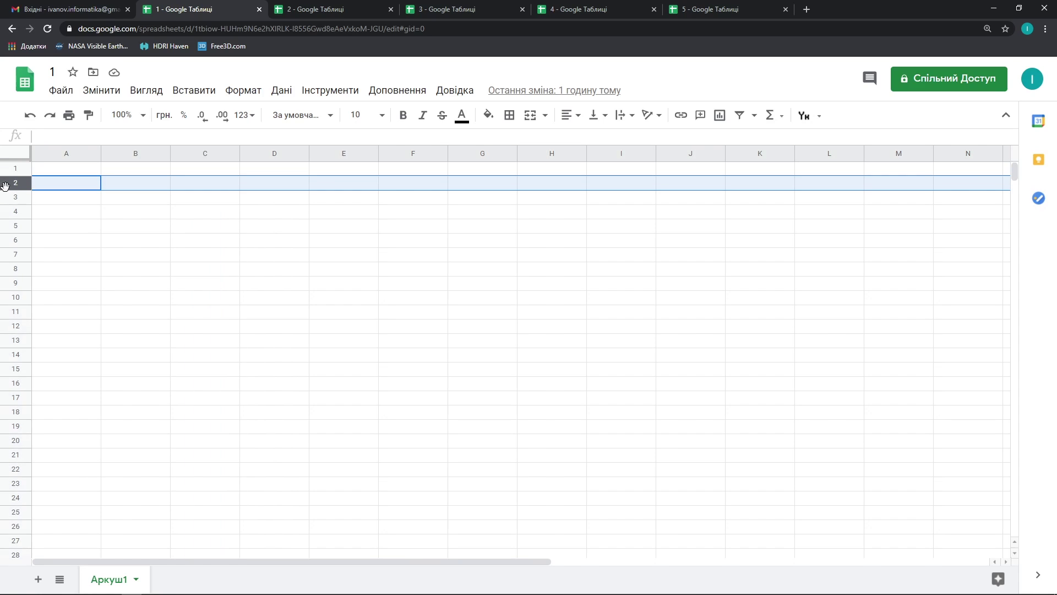
pyautogui.click(8, 199)
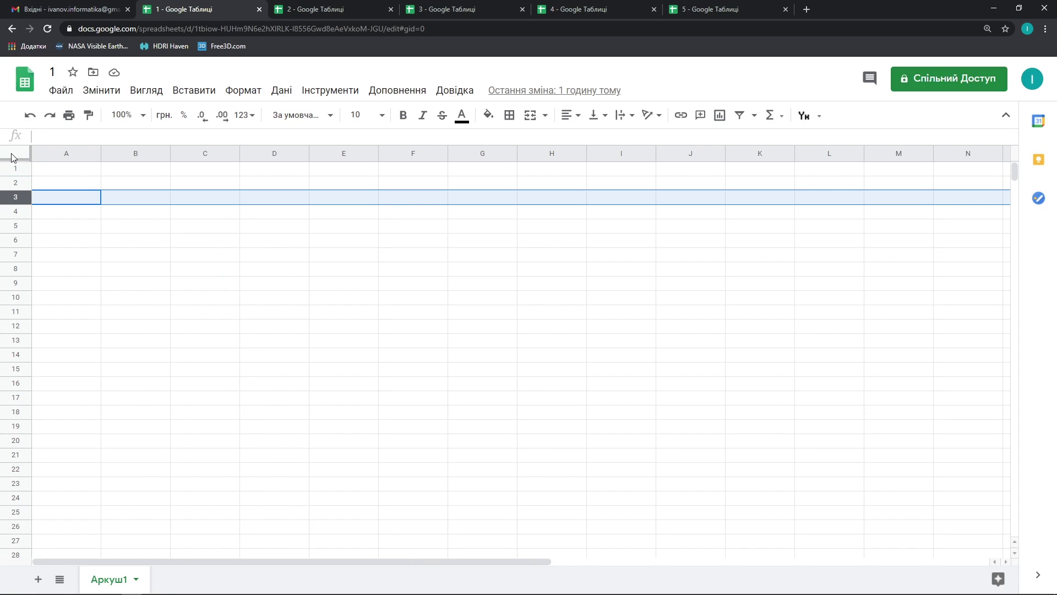
# Step: Select all cells of the sheet, and clear that selection by selecting cells B1 and A1 individually
pyautogui.click(12, 158)
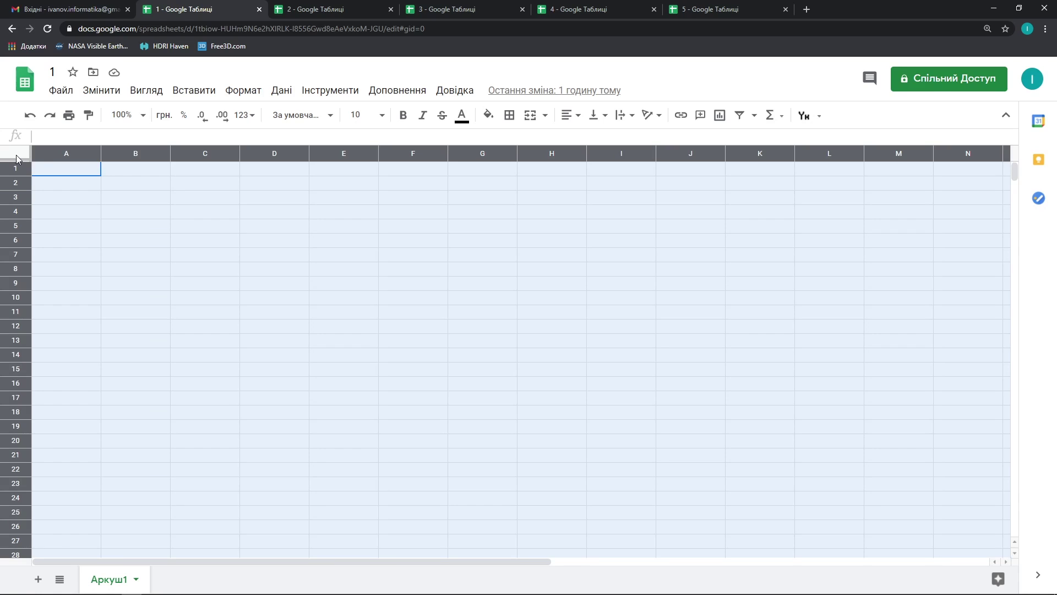
pyautogui.click(118, 168)
pyautogui.click(82, 170)
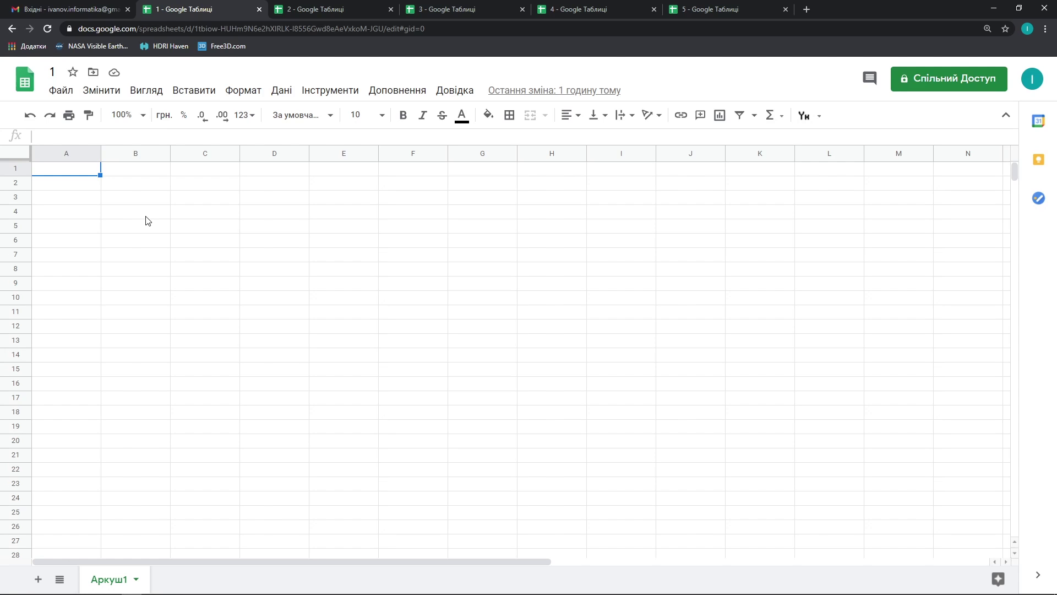
# Step: Add three new sheets, Аркуш2, Аркуш3 and Аркуш4, to spreadsheet 1
pyautogui.click(37, 582)
pyautogui.click(38, 582)
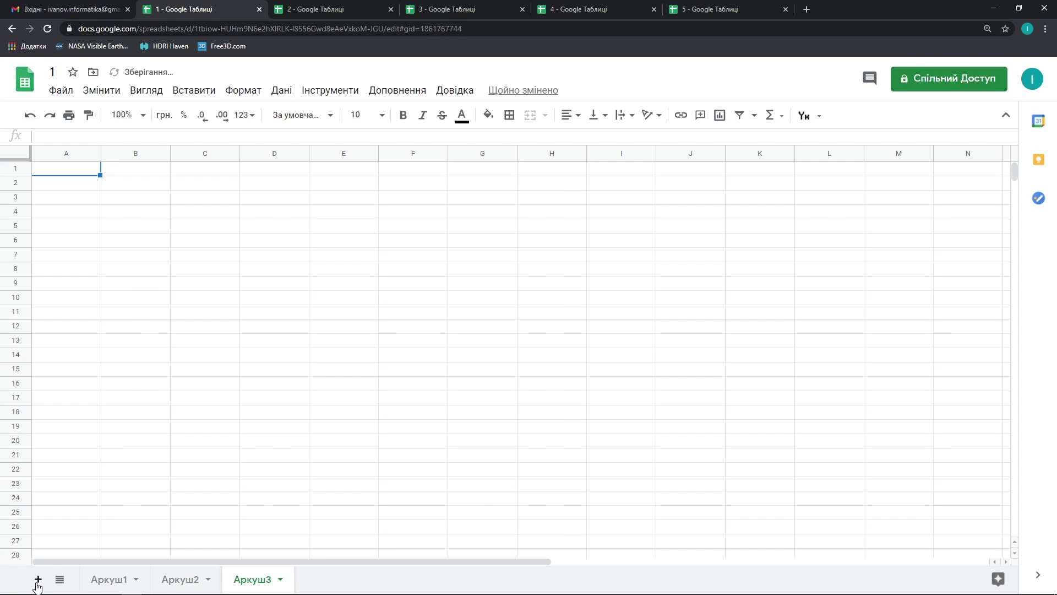
pyautogui.click(37, 581)
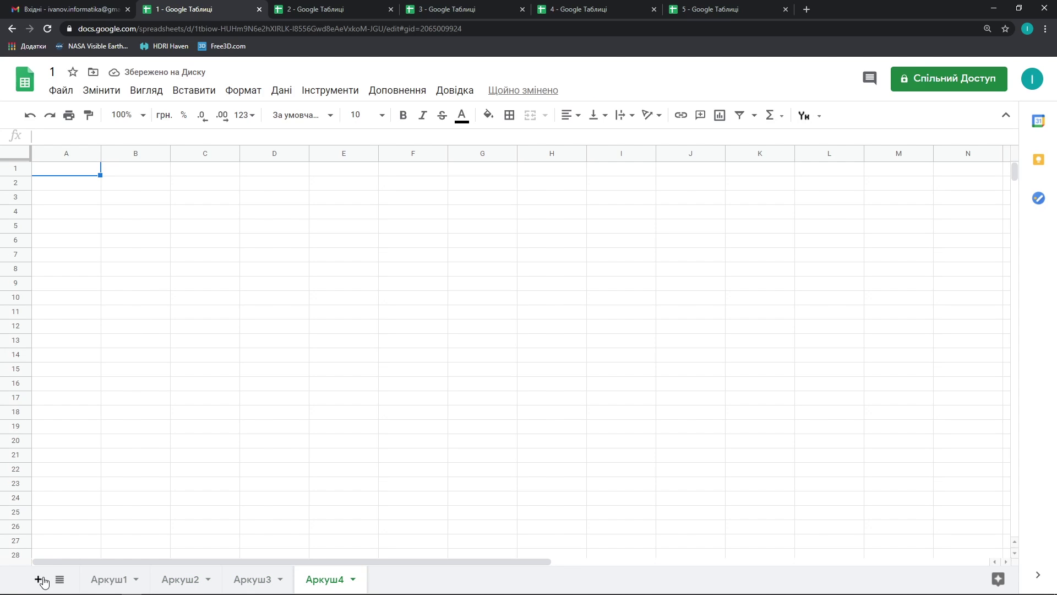
# Step: Delete the sheet Аркуш4 and confirm the deletion
pyautogui.click(353, 580)
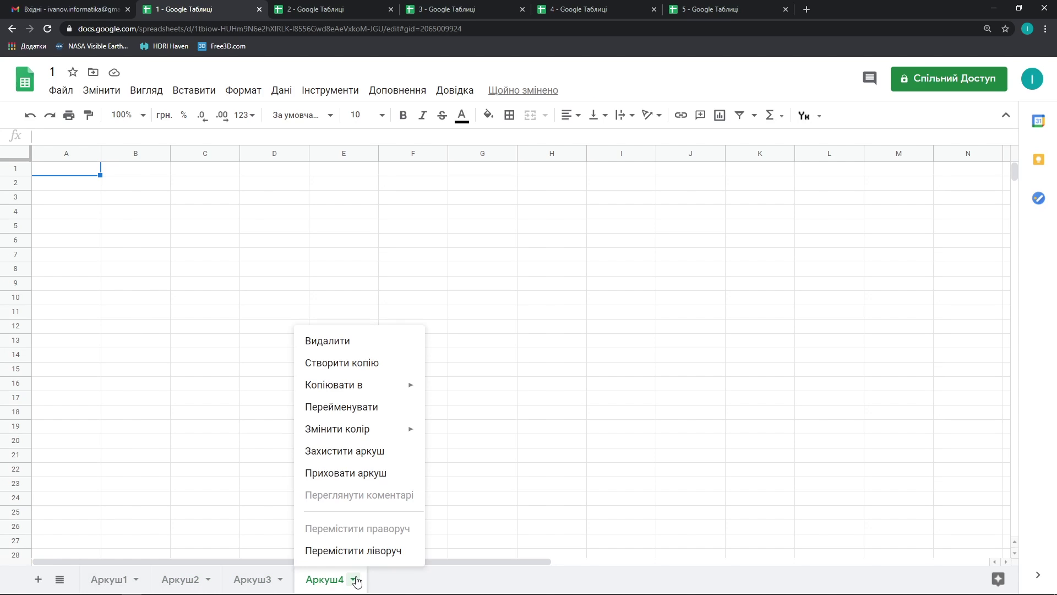
pyautogui.click(344, 342)
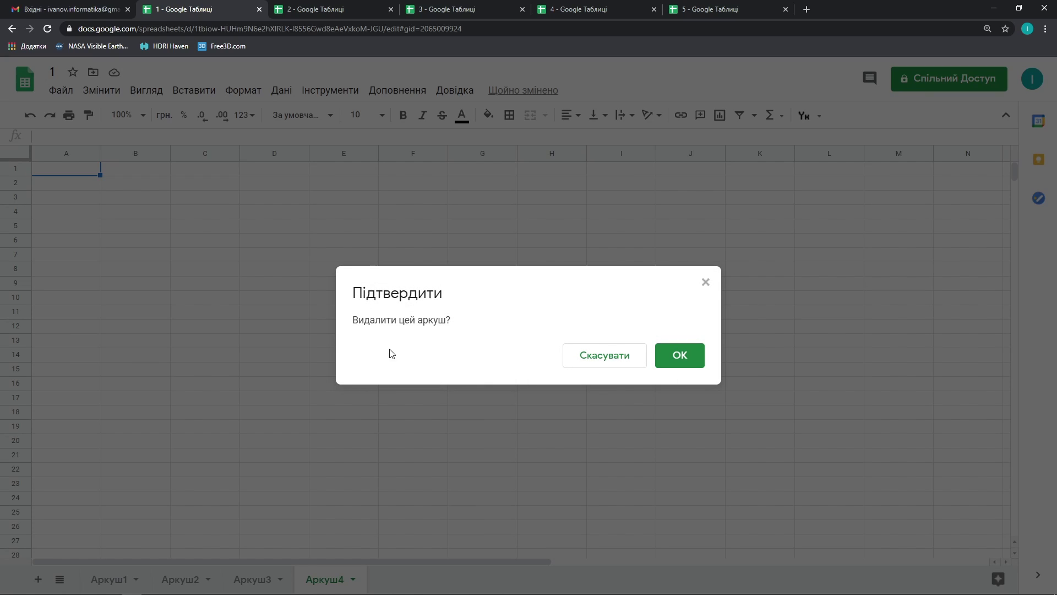
pyautogui.click(693, 362)
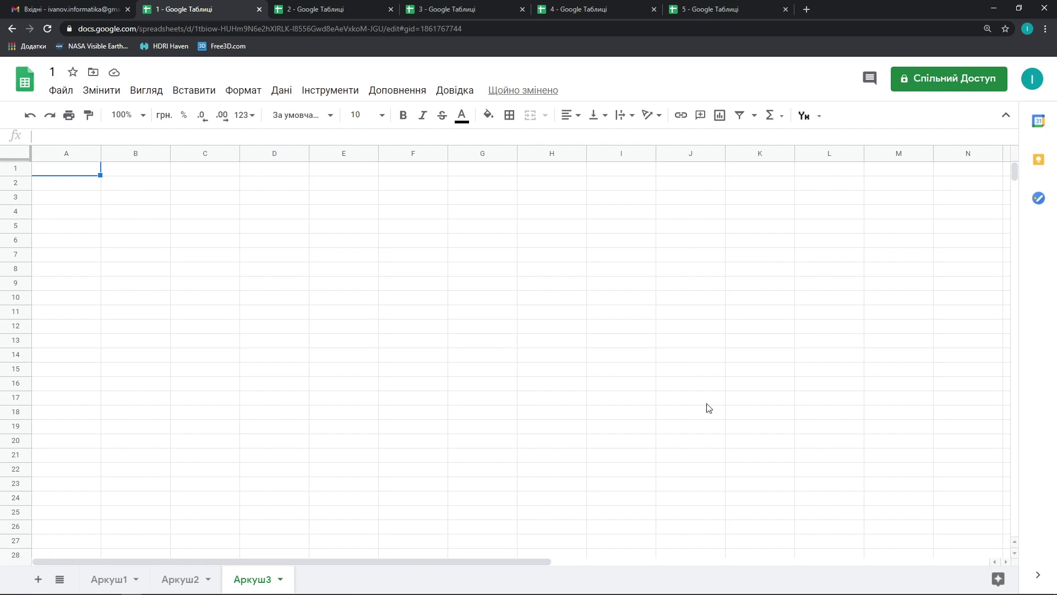
# Step: Rename the sheet Аркуш3 as Приклад and move it in front of Аркуш1
pyautogui.click(282, 581)
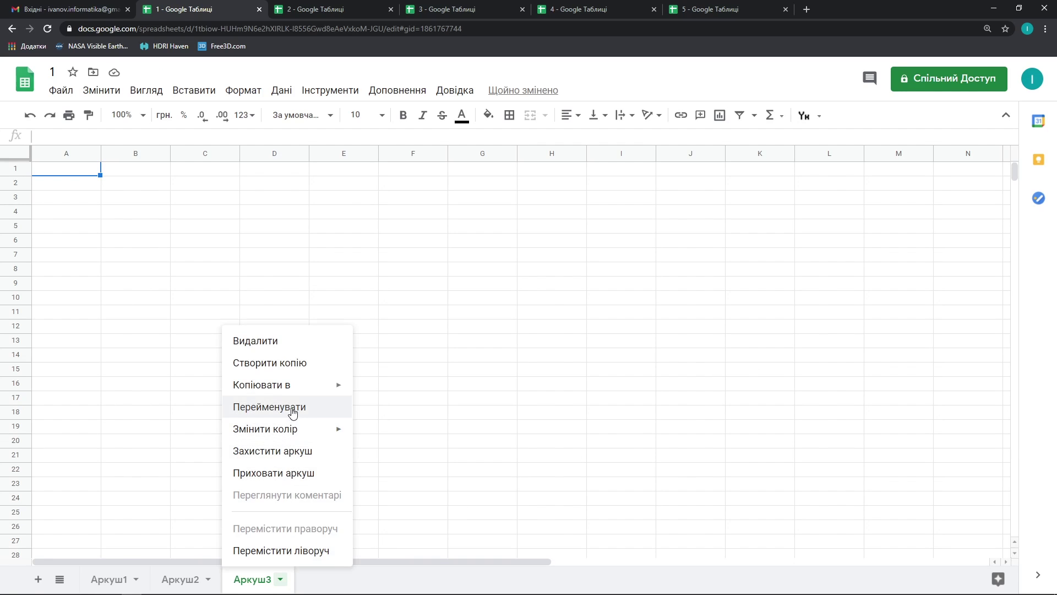
pyautogui.click(270, 407)
pyautogui.write('Приклад')
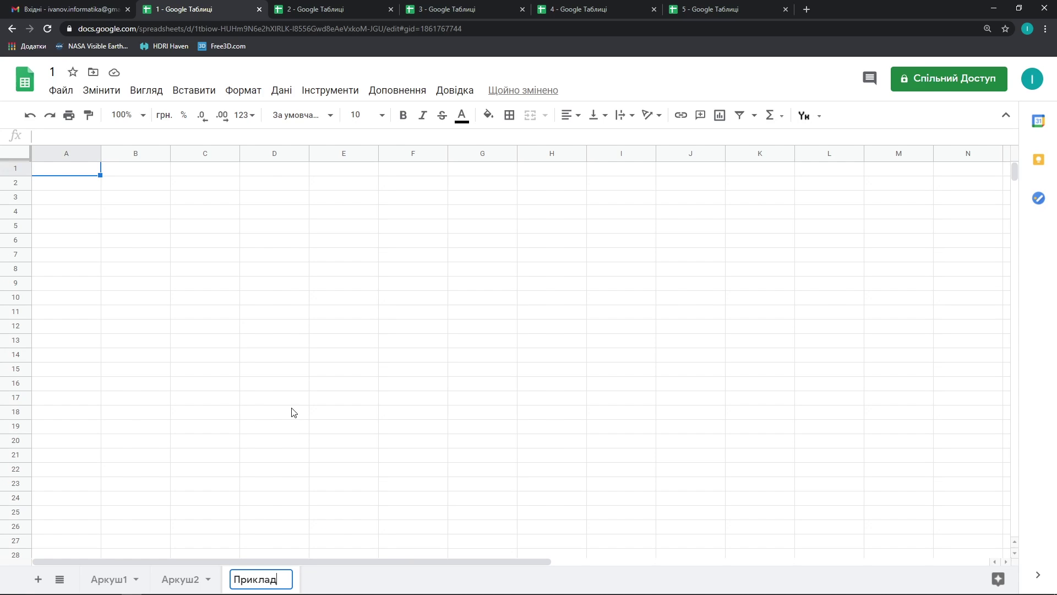
pyautogui.press('Return')
pyautogui.moveTo(239, 583); pyautogui.dragTo(105, 579)
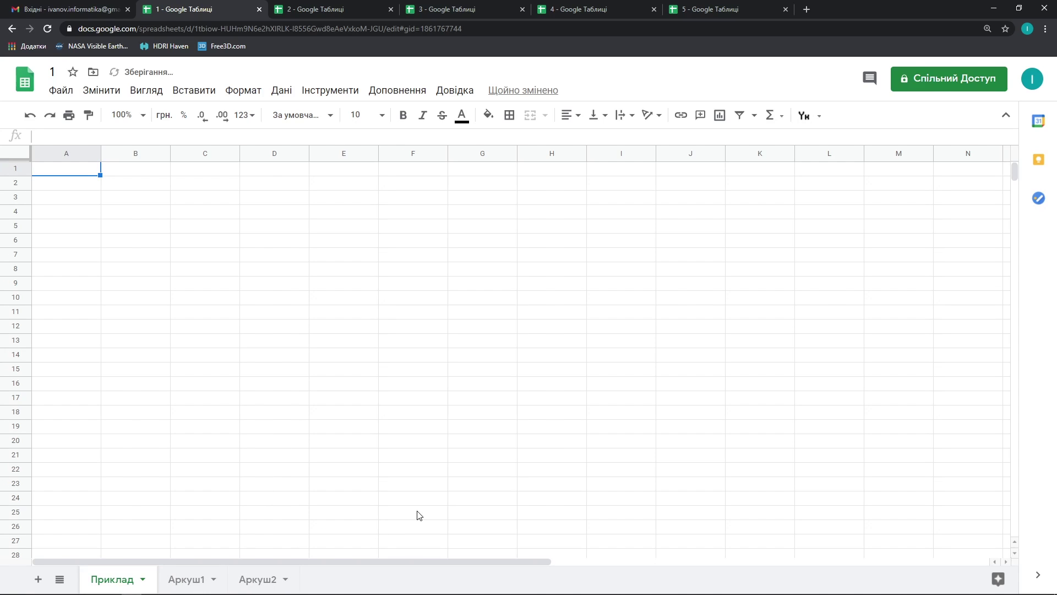
# Step: On the Приклад sheet, select row 1, column A, cell B2 and cell A1 in turn
pyautogui.click(14, 168)
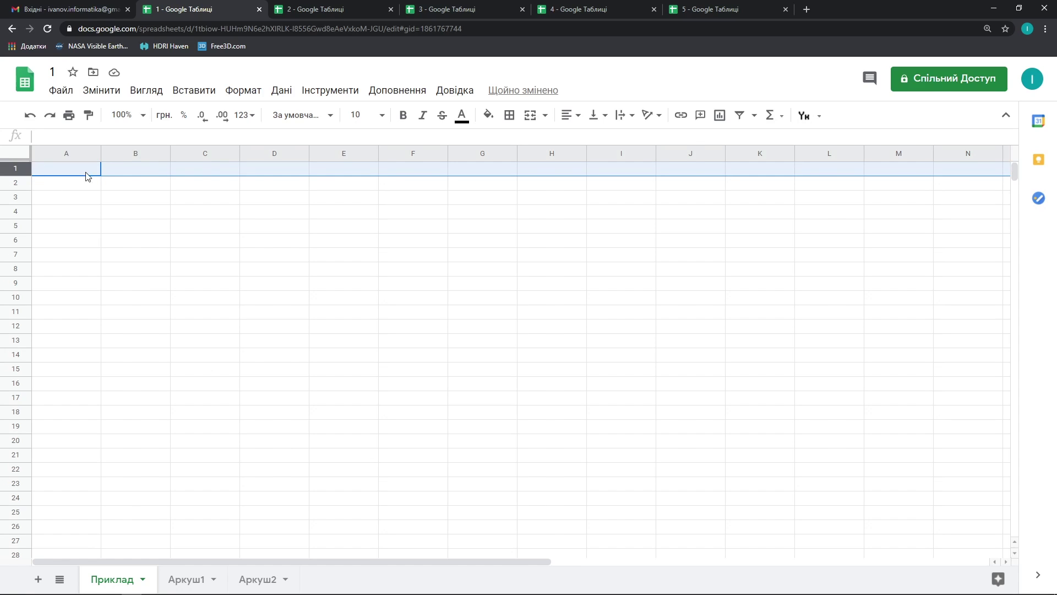
pyautogui.click(87, 154)
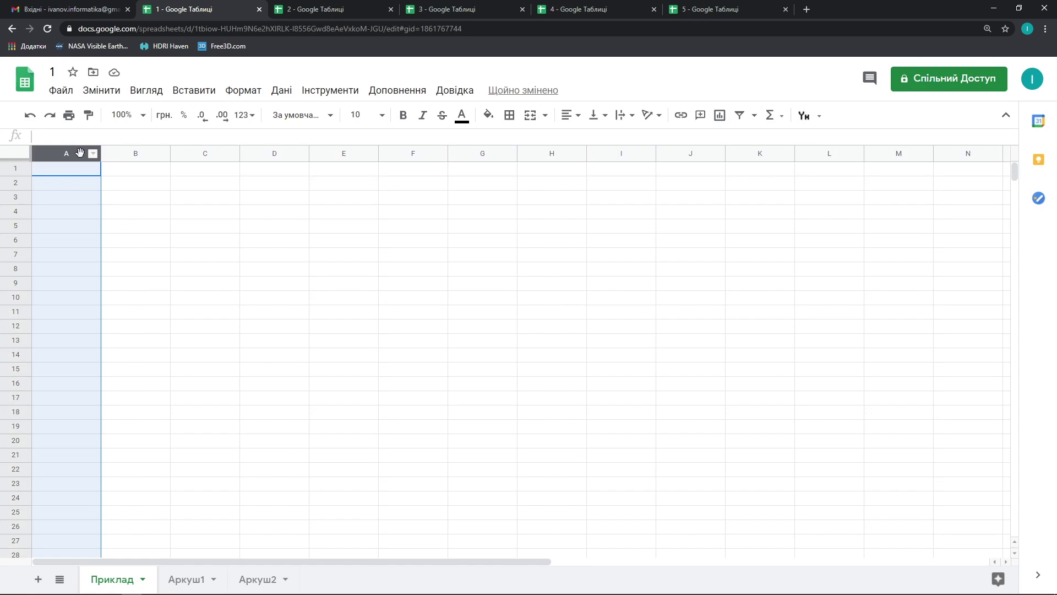
pyautogui.click(125, 189)
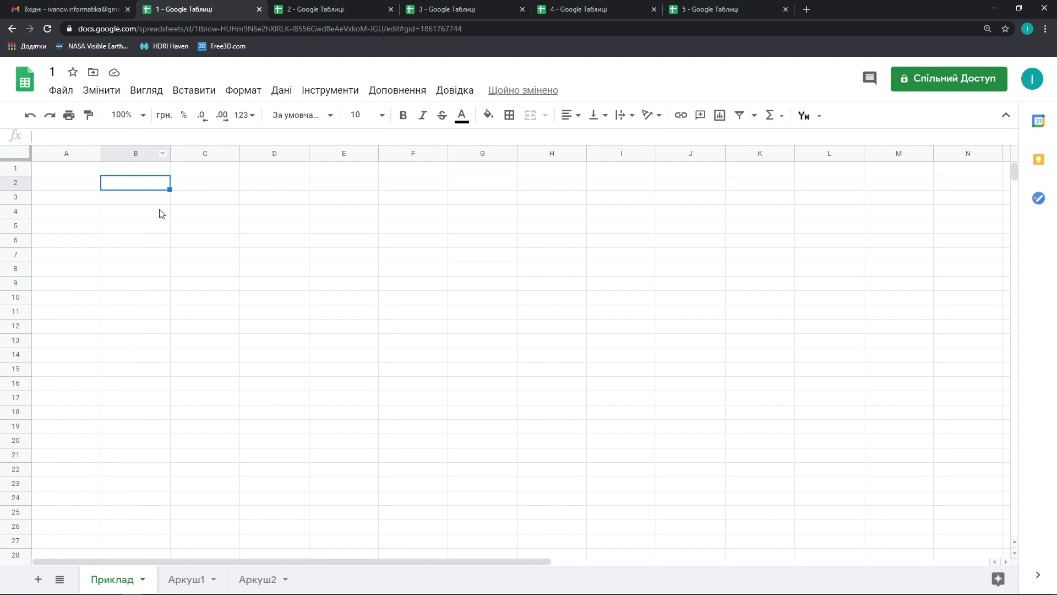
pyautogui.click(63, 174)
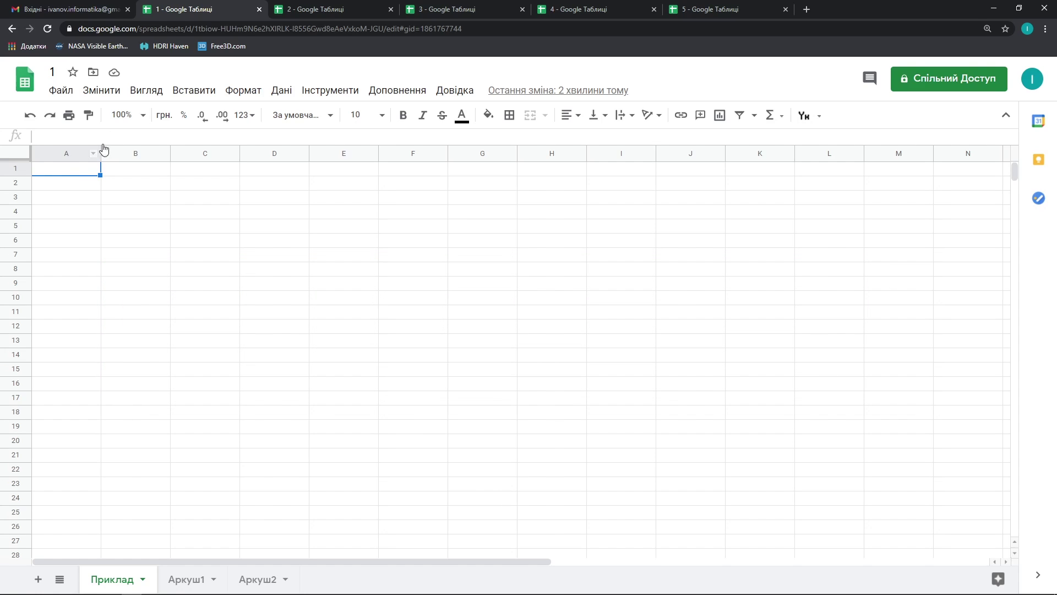
# Step: Switch to spreadsheet 3 and enter the formula =(A1+A2)/5 in cell A3, picking A1 and A2 as references
pyautogui.click(430, 10)
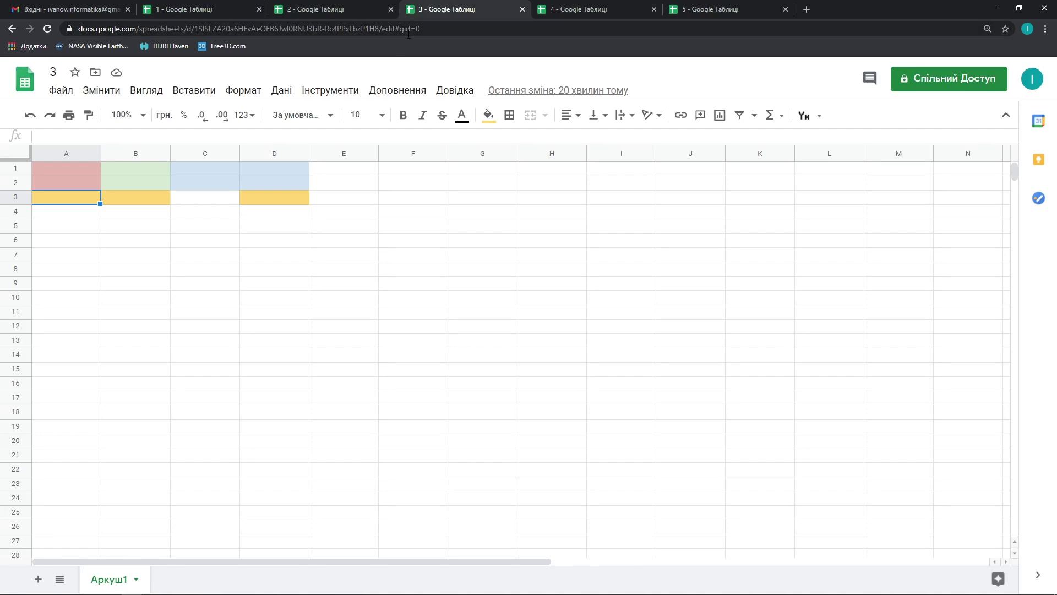
pyautogui.doubleClick(80, 201)
pyautogui.write('=(')
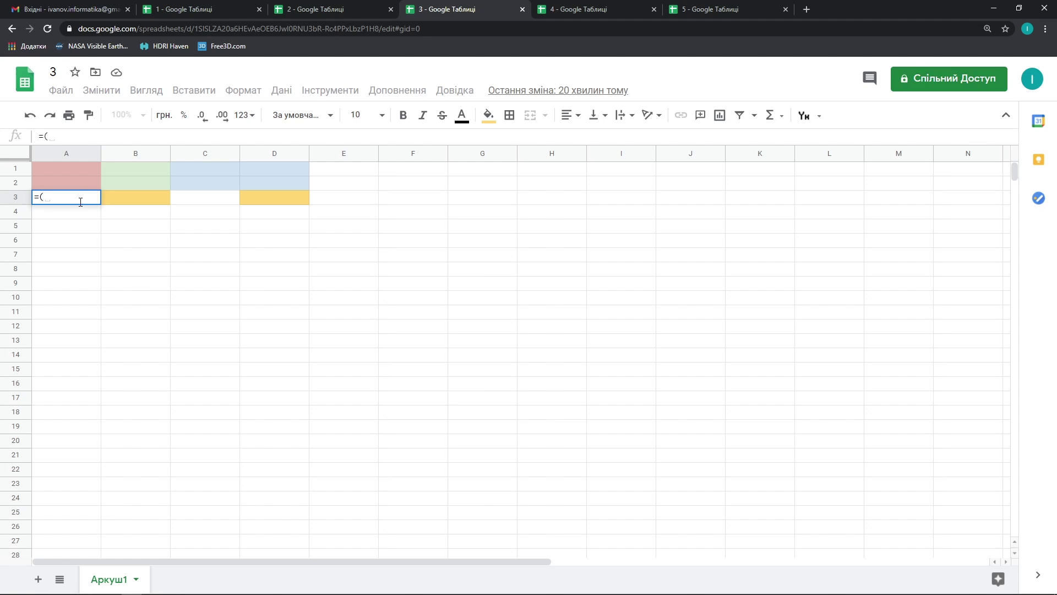
pyautogui.click(73, 173)
pyautogui.write('+')
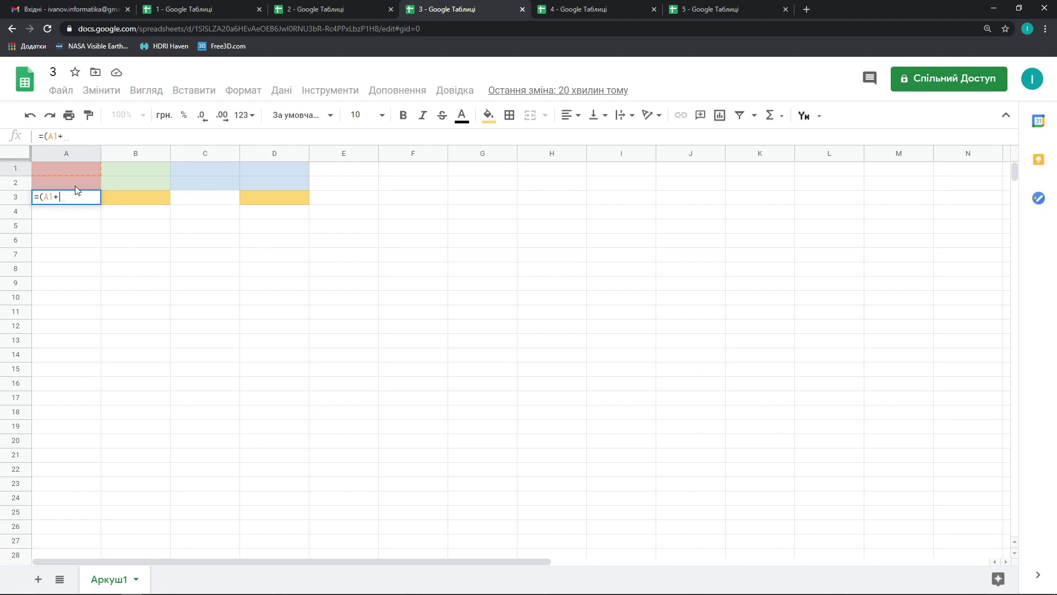
pyautogui.click(75, 186)
pyautogui.write(')/')
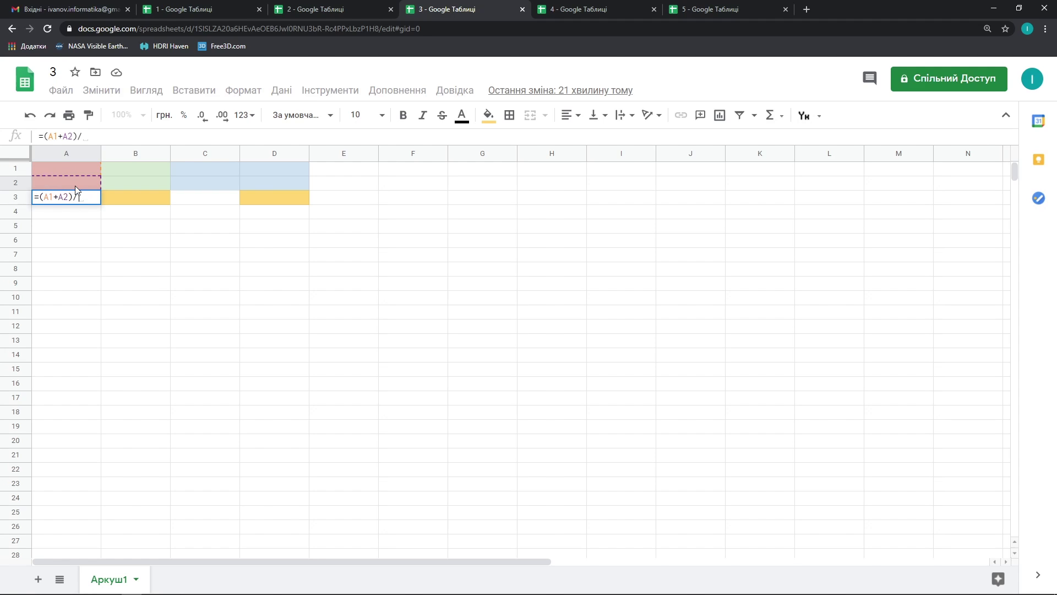
pyautogui.write('5')
pyautogui.press('Return')
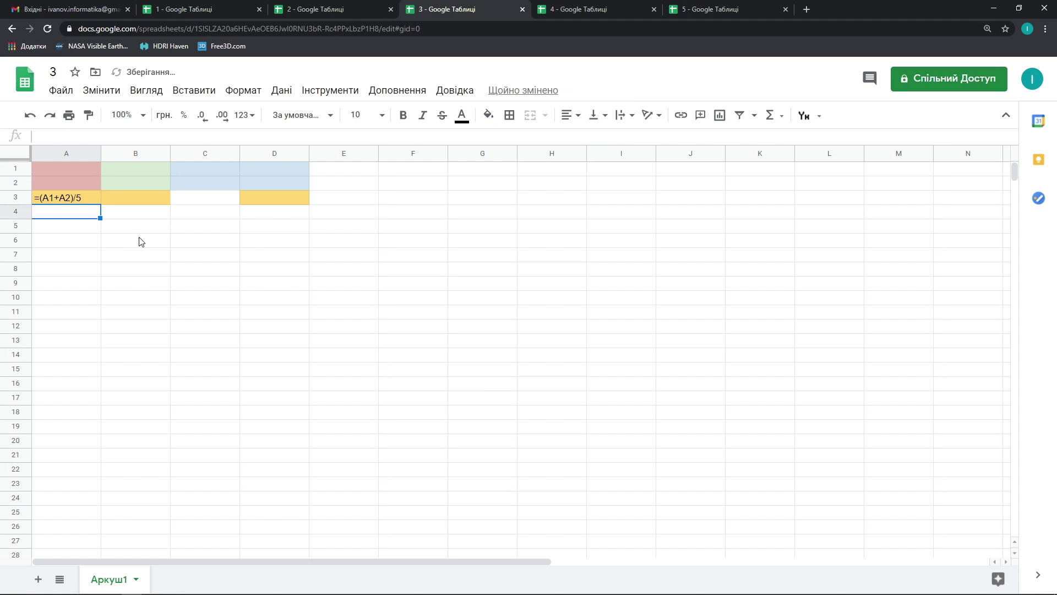
# Step: Select cell A3 and turn off the display of formulas so the cells show calculated results
pyautogui.click(76, 201)
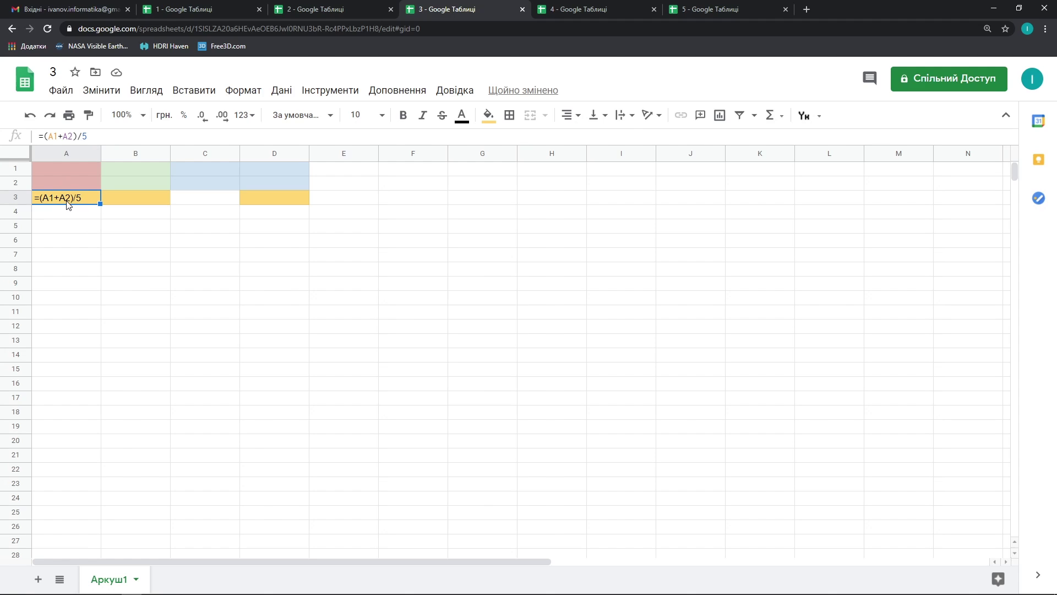
pyautogui.click(147, 90)
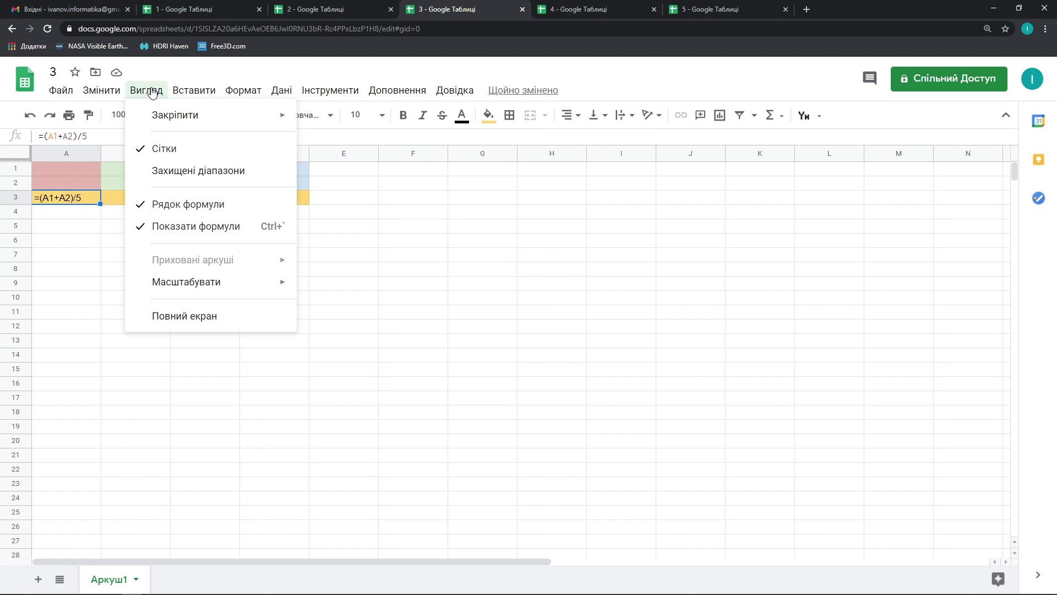
pyautogui.click(135, 226)
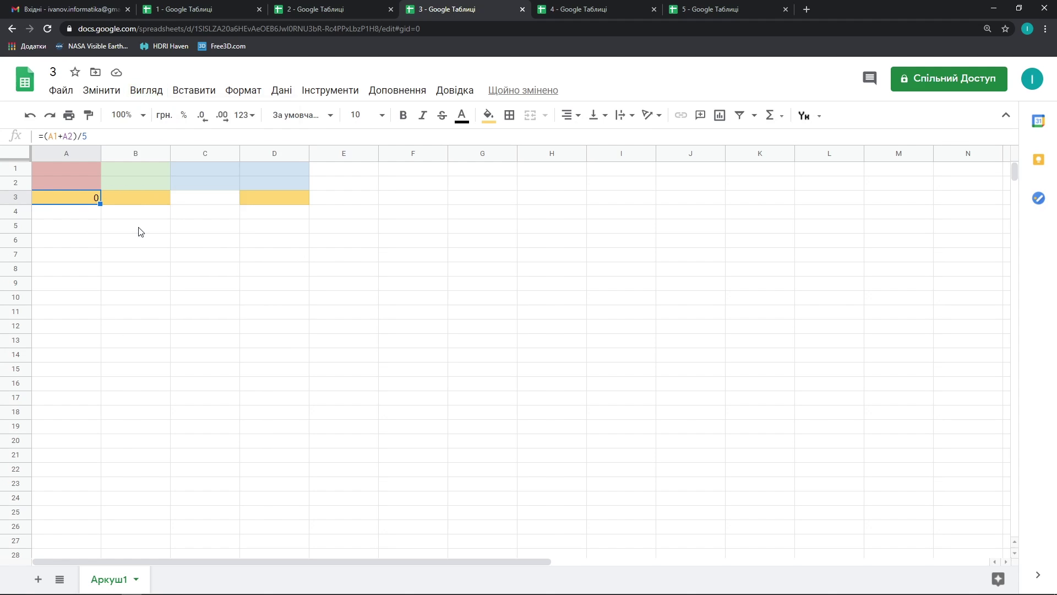
# Step: Enter 5 in cells A1 and A2, and open the formula in A3 to inspect its references
pyautogui.click(80, 170)
pyautogui.write('5')
pyautogui.press('Return')
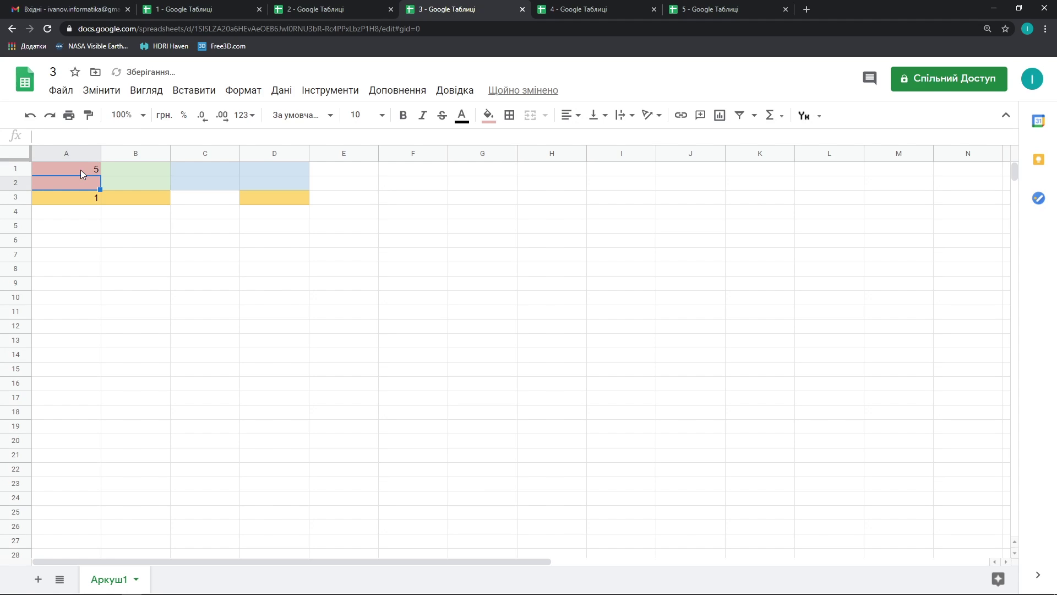
pyautogui.write('5')
pyautogui.press('Return')
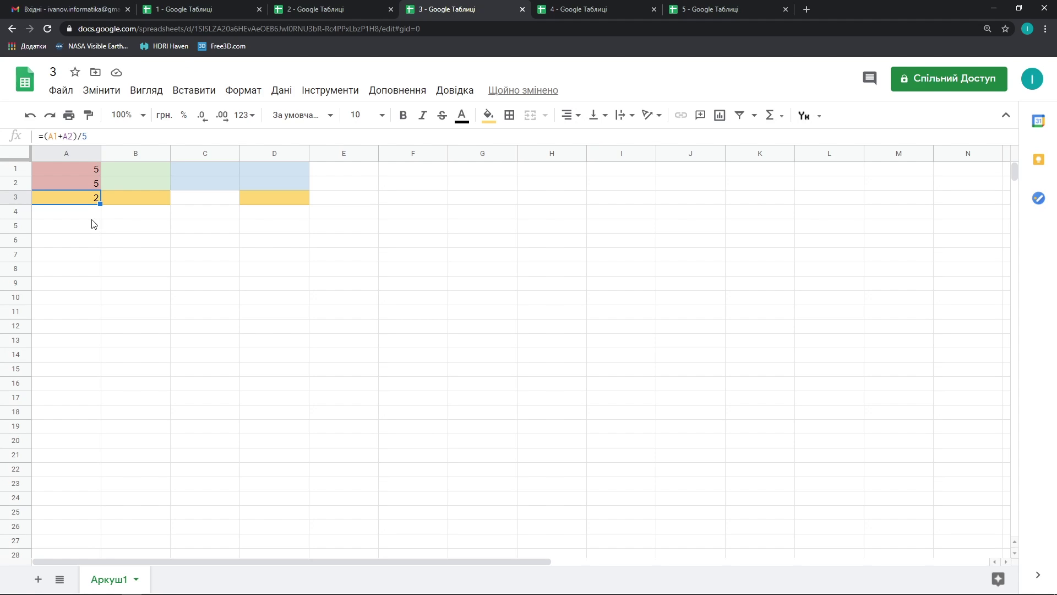
pyautogui.doubleClick(73, 201)
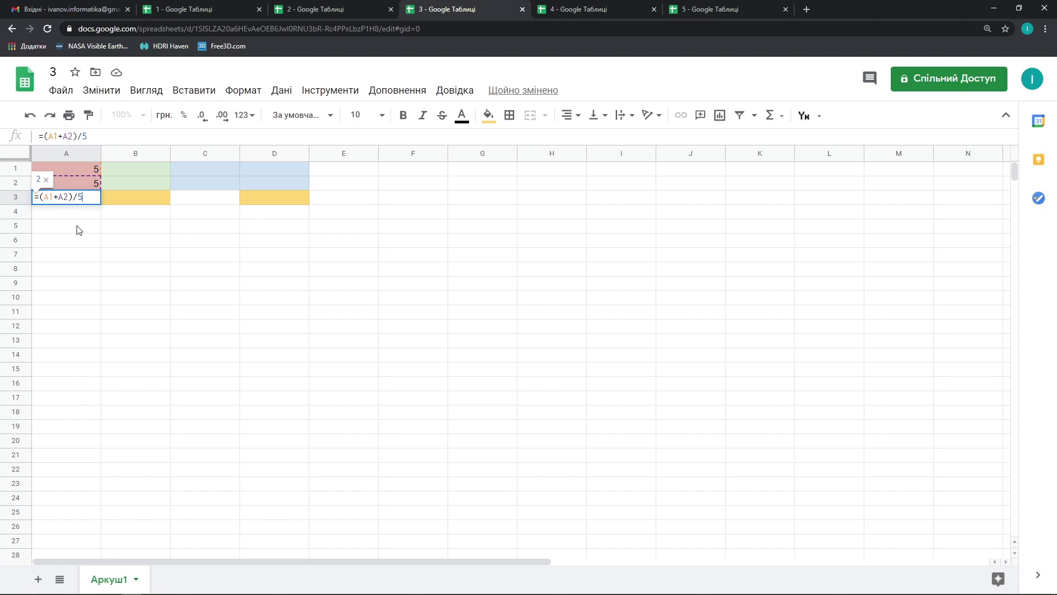
# Step: Enter the formula =B1+B2 in cell B3 and turn the display of formulas back on
pyautogui.doubleClick(146, 200)
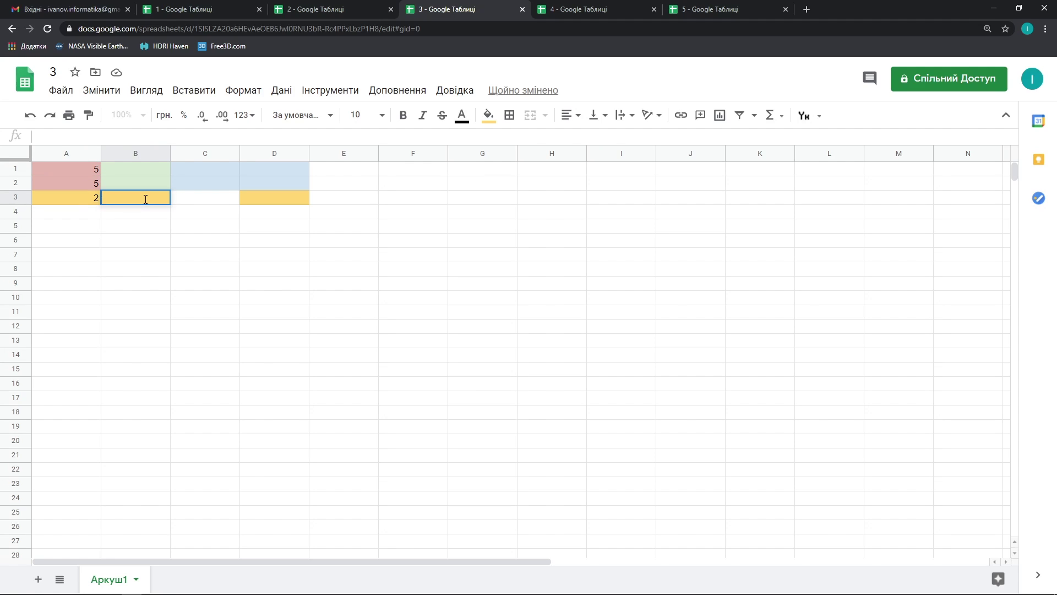
pyautogui.write('=')
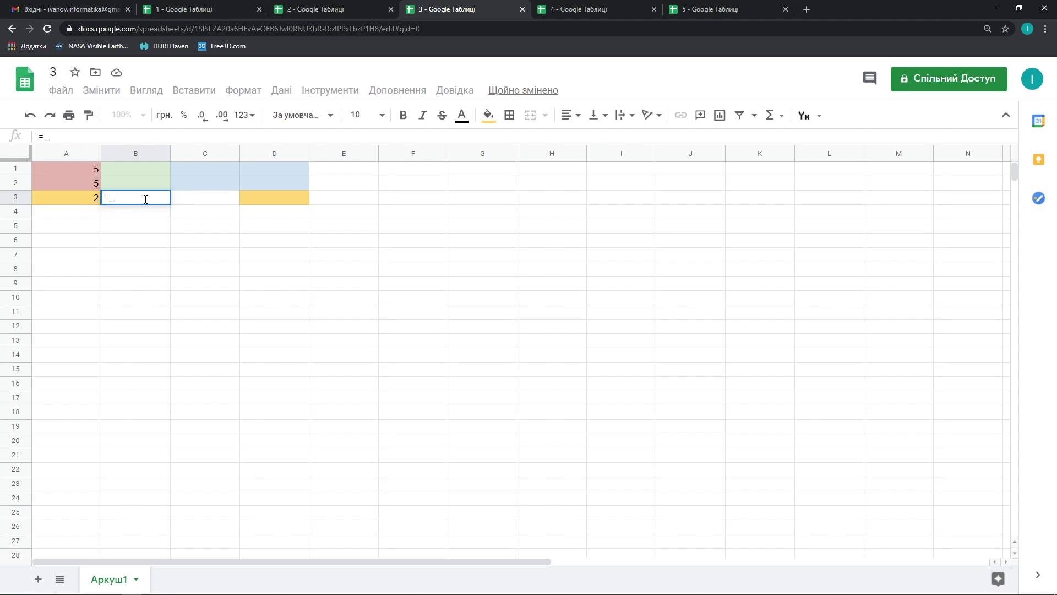
pyautogui.click(139, 171)
pyautogui.write('+')
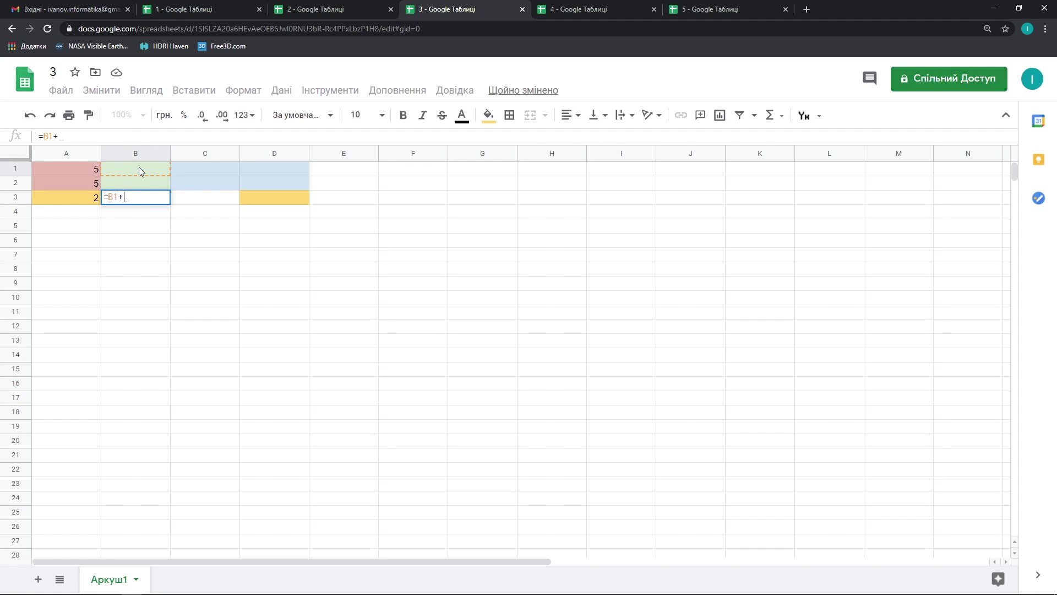
pyautogui.click(135, 182)
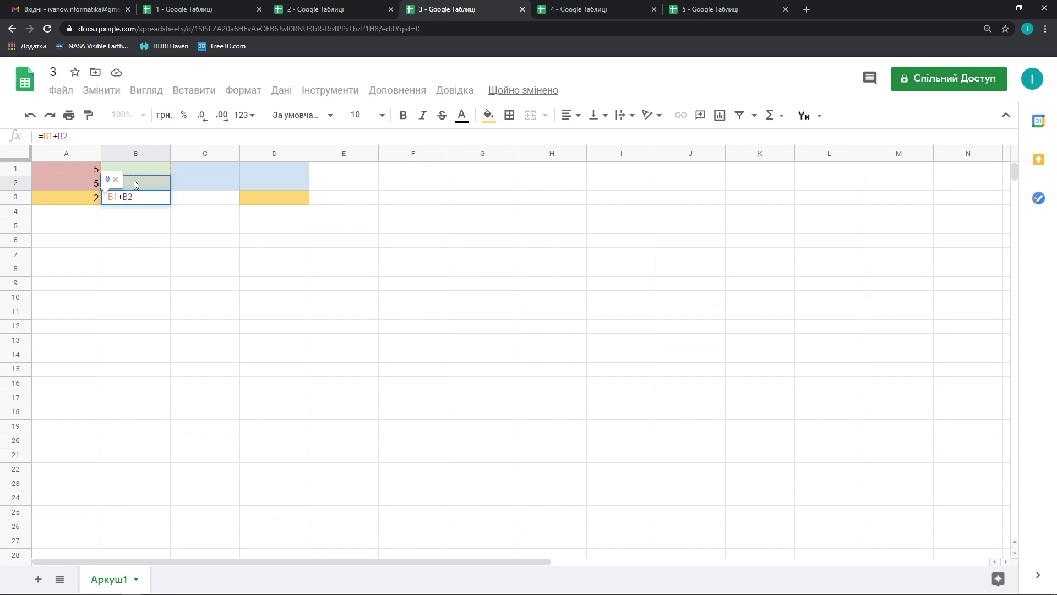
pyautogui.press('Return')
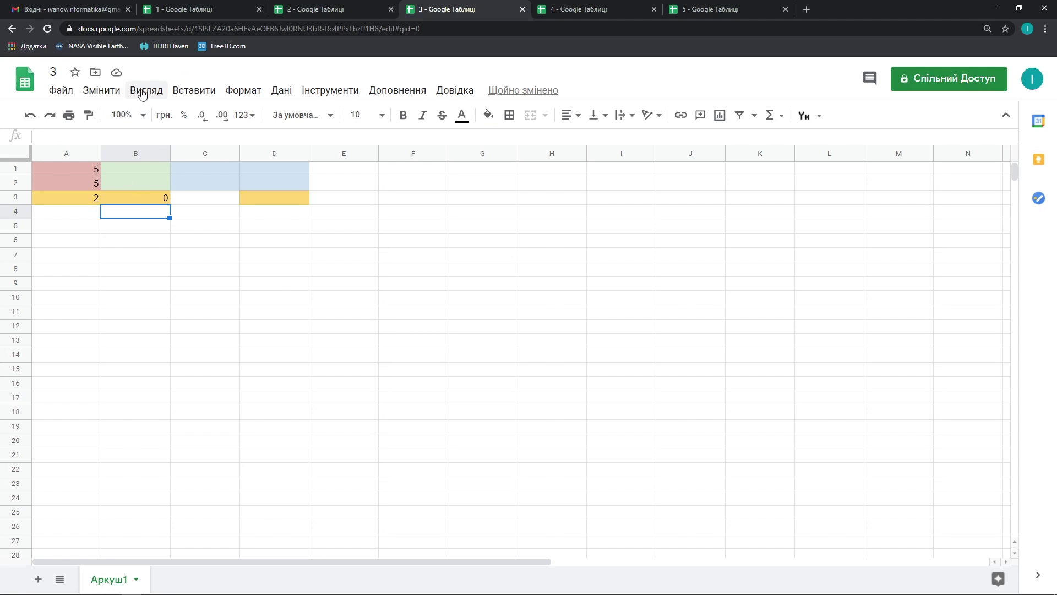
pyautogui.click(142, 91)
pyautogui.click(144, 226)
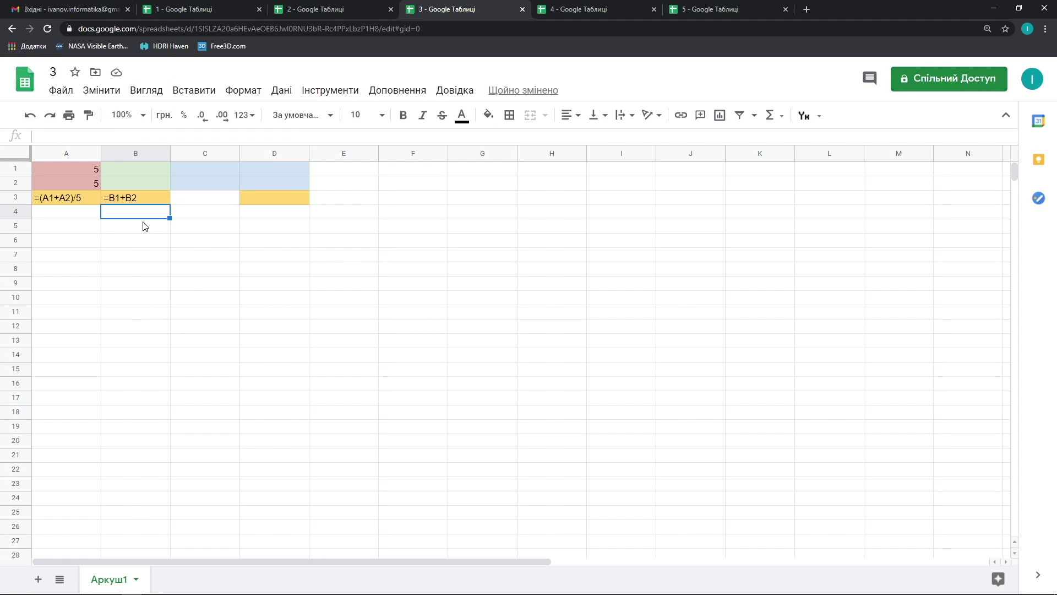
# Step: Insert the SUM function in cell D3 over the range C1:D2
pyautogui.click(277, 201)
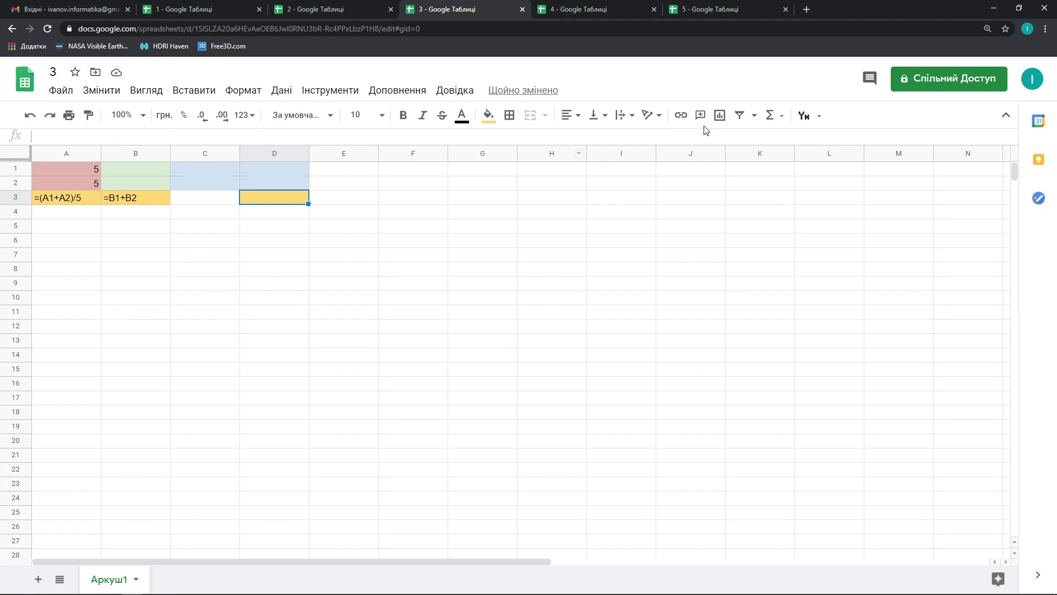
pyautogui.click(783, 116)
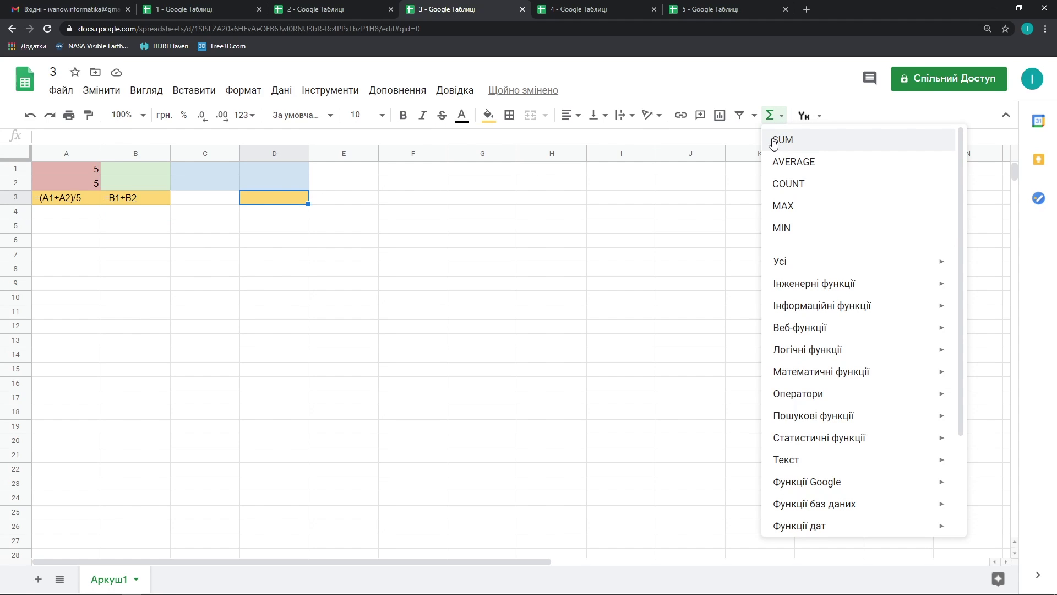
pyautogui.click(774, 141)
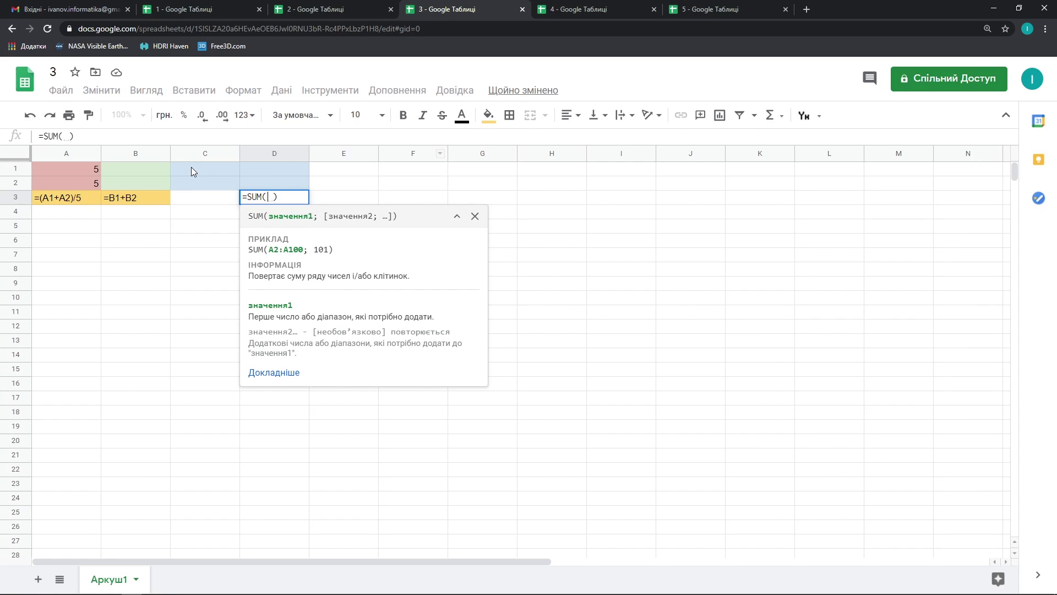
pyautogui.moveTo(190, 167); pyautogui.dragTo(263, 182)
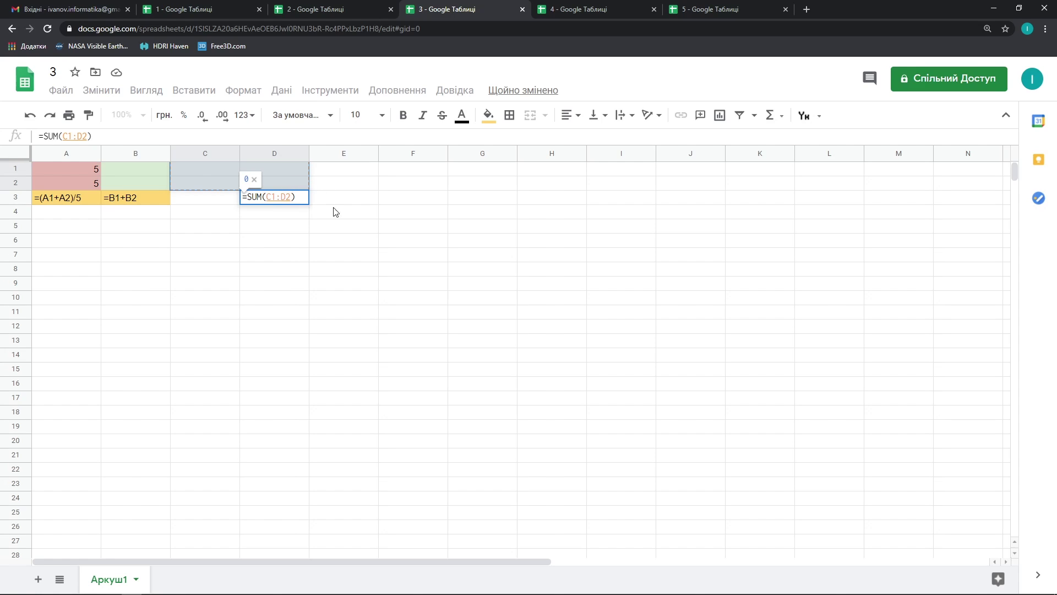
pyautogui.press('Return')
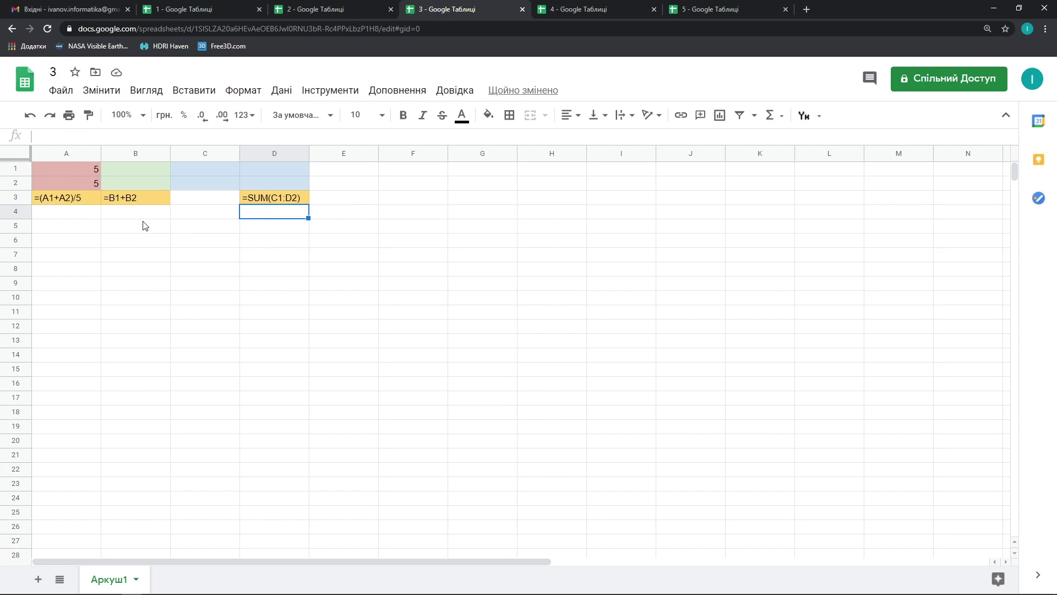
# Step: Copy the formula from cell A3 and paste it into cells A4 and A5
pyautogui.click(84, 204)
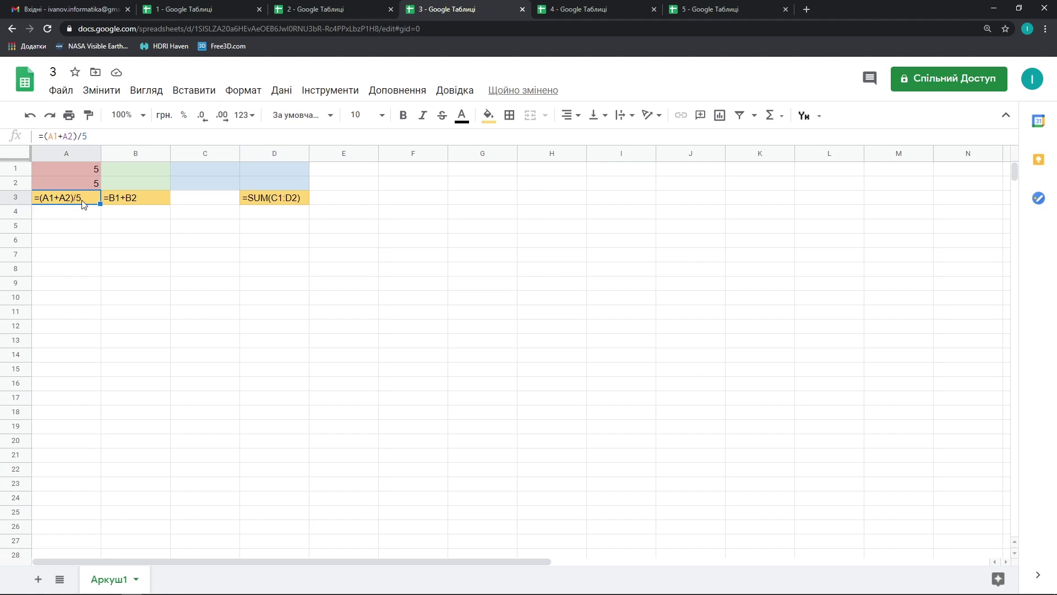
pyautogui.click(86, 218)
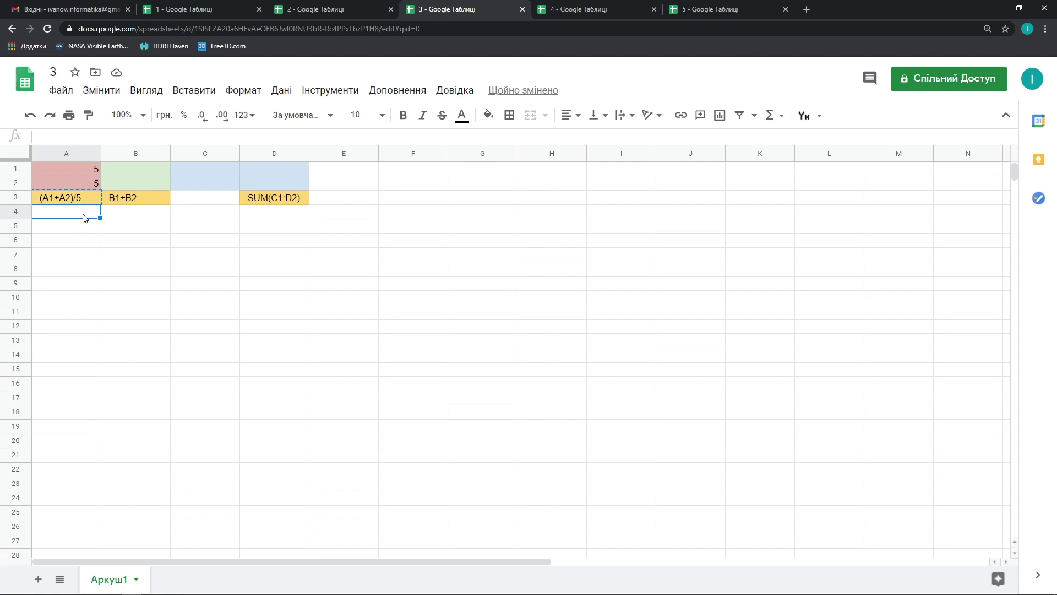
pyautogui.hotkey('ctrl', 'v')
pyautogui.click(77, 231)
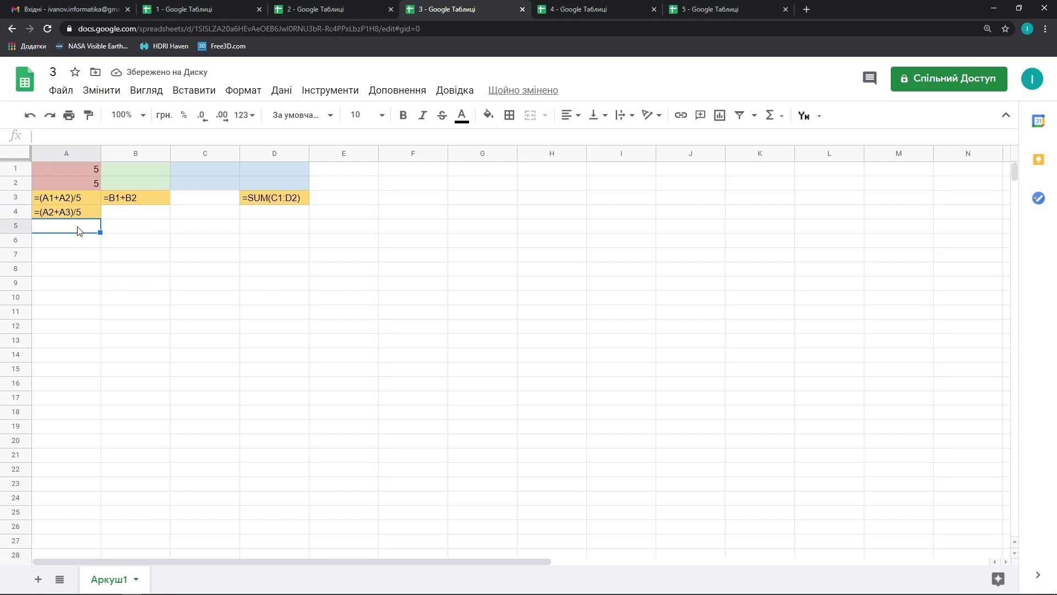
pyautogui.hotkey('ctrl', 'v')
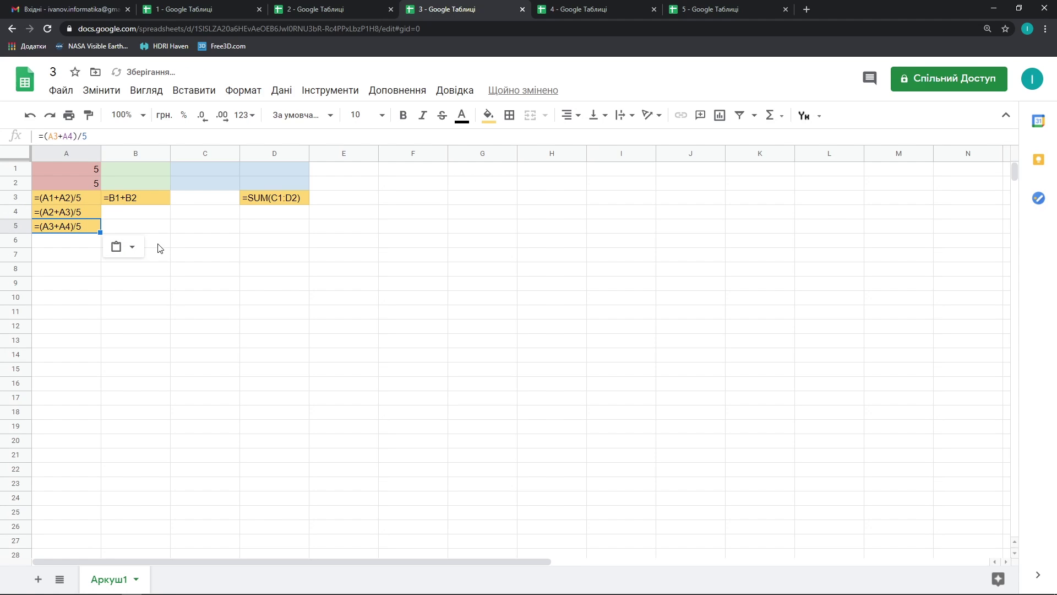
# Step: Copy the formula from cell B3 and paste it into cells B4 and B5
pyautogui.click(160, 198)
pyautogui.hotkey('ctrl', 'c')
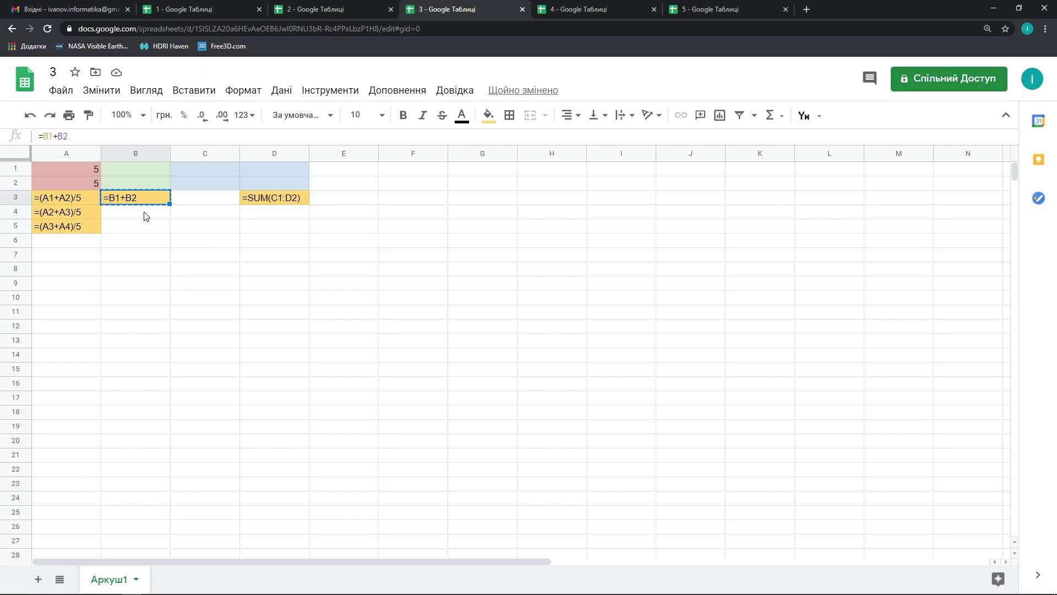
pyautogui.click(148, 217)
pyautogui.hotkey('ctrl', 'v')
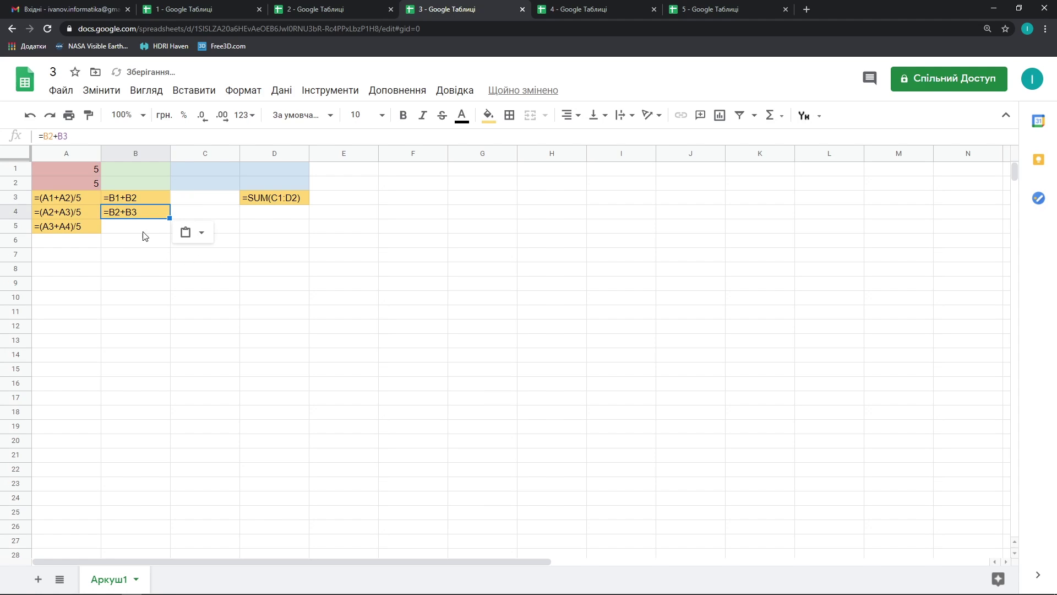
pyautogui.click(144, 231)
pyautogui.hotkey('ctrl', 'v')
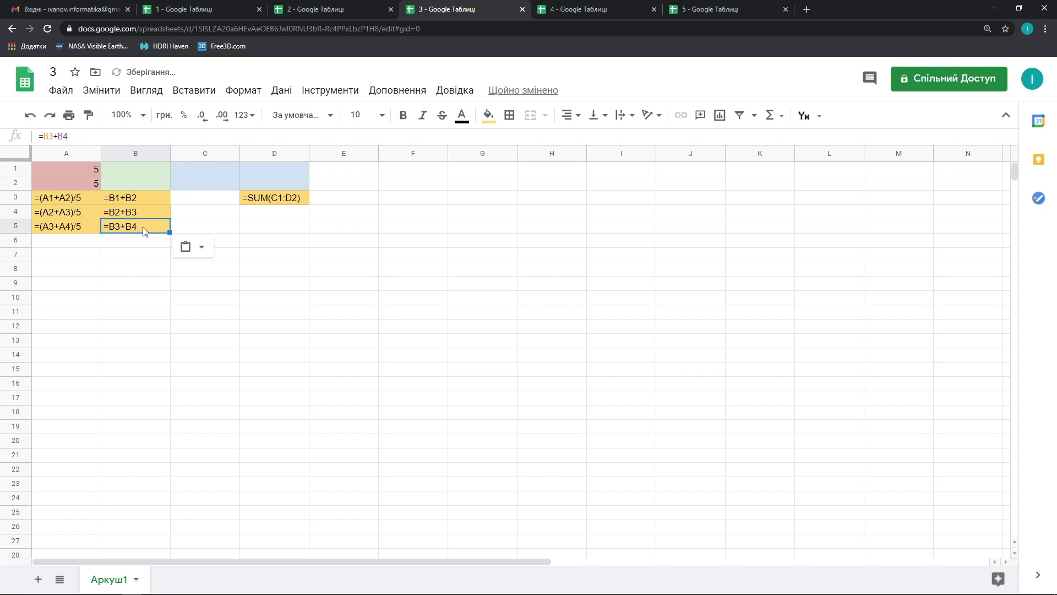
# Step: Copy the SUM formula from cell D3 and paste it into cells D4 and D5
pyautogui.click(265, 203)
pyautogui.hotkey('ctrl', 'c')
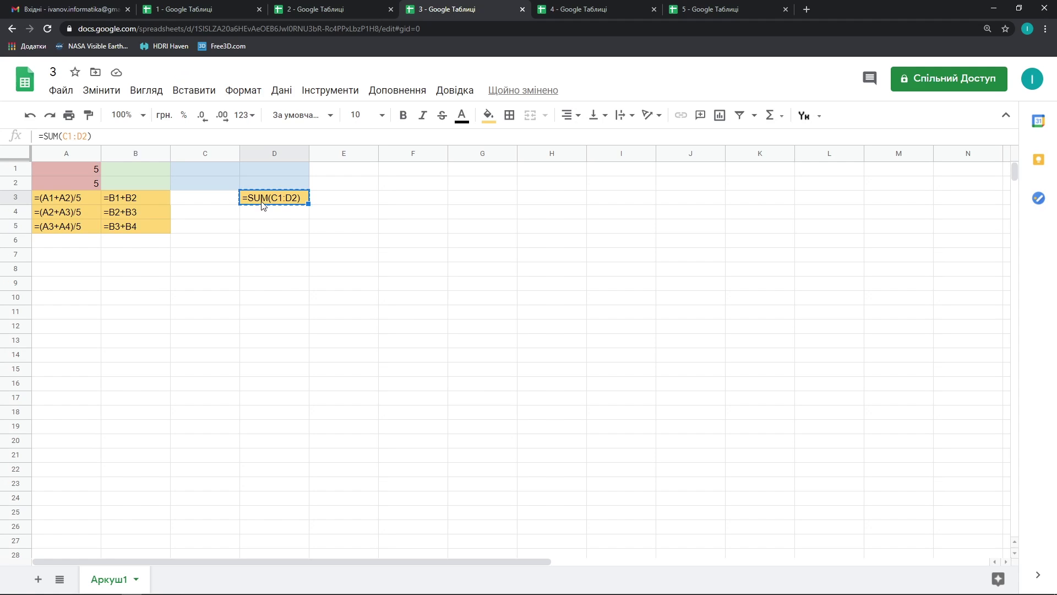
pyautogui.click(265, 214)
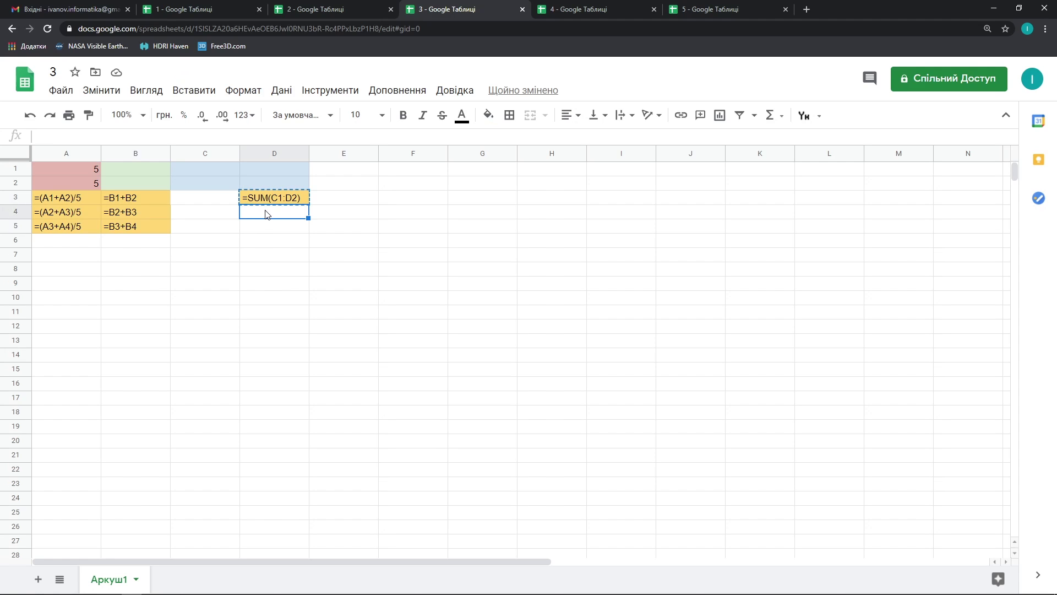
pyautogui.hotkey('ctrl', 'v')
pyautogui.click(265, 230)
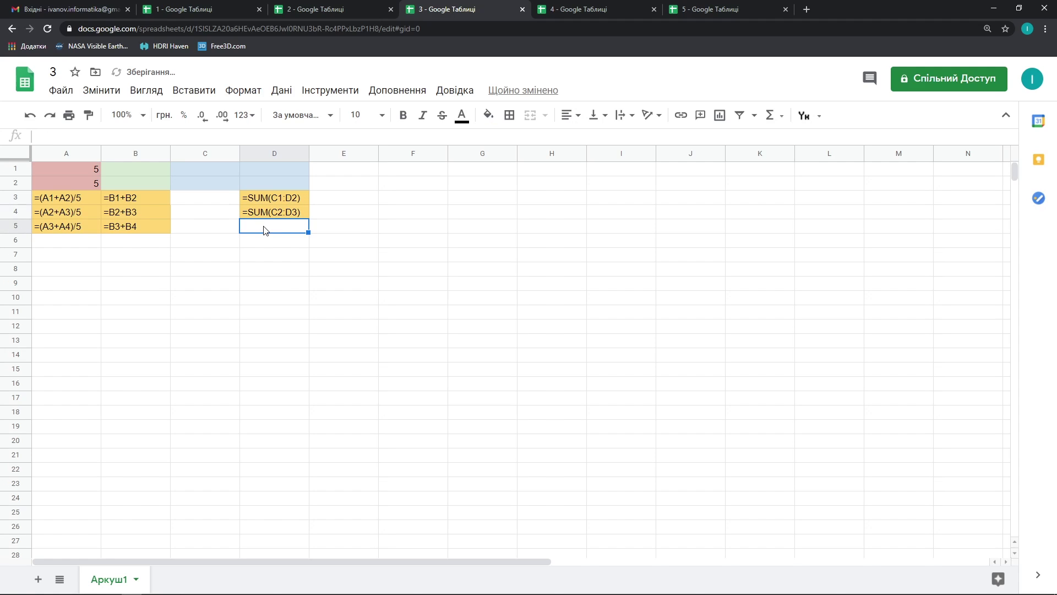
pyautogui.hotkey('ctrl', 'v')
# Step: Undo all the formula copies pasted into rows 4 and 5 of columns A, B and D
pyautogui.hotkey('ctrl', 'z')
pyautogui.hotkey('ctrl', 'z')
pyautogui.hotkey('ctrl', 'z')
pyautogui.hotkey('ctrl', 'z')
pyautogui.hotkey('ctrl', 'z')
pyautogui.hotkey('ctrl', 'z')
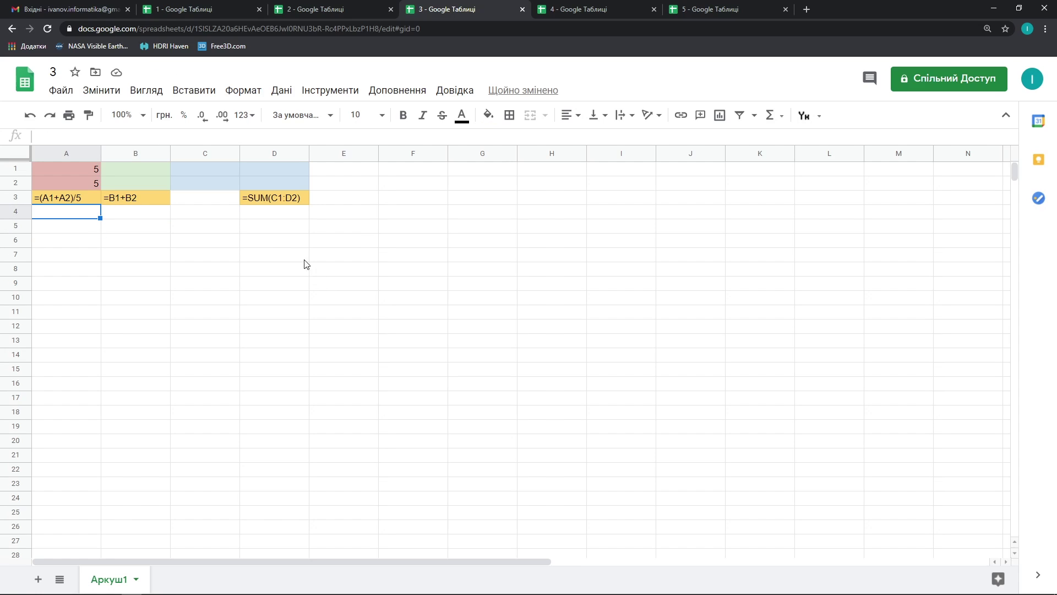
# Step: Fill the formula in cell A3 down through cell A9
pyautogui.click(90, 196)
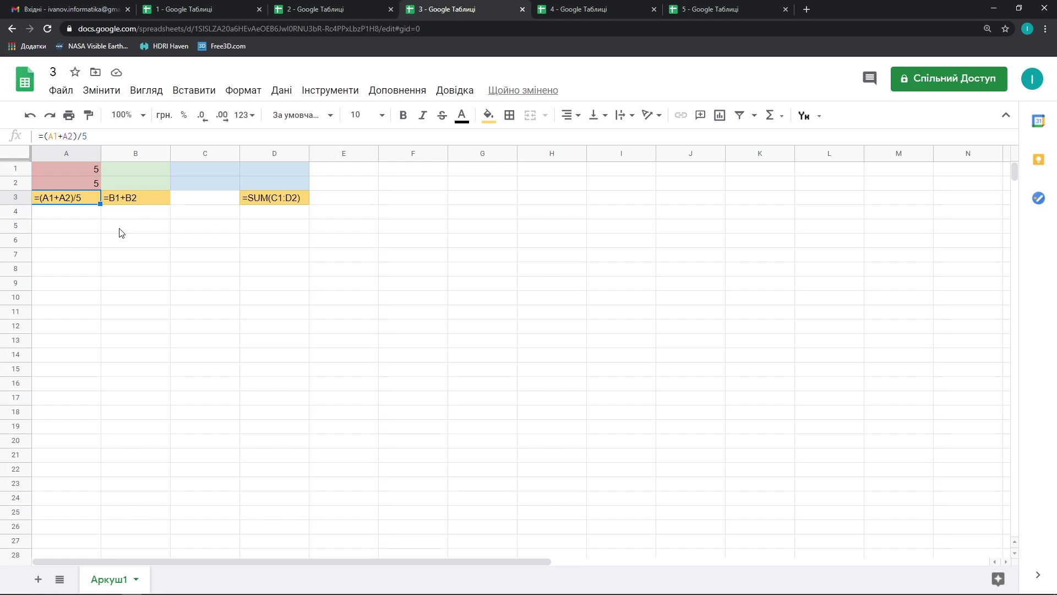
pyautogui.moveTo(100, 205); pyautogui.dragTo(98, 280)
pyautogui.moveTo(97, 280); pyautogui.dragTo(98, 280)
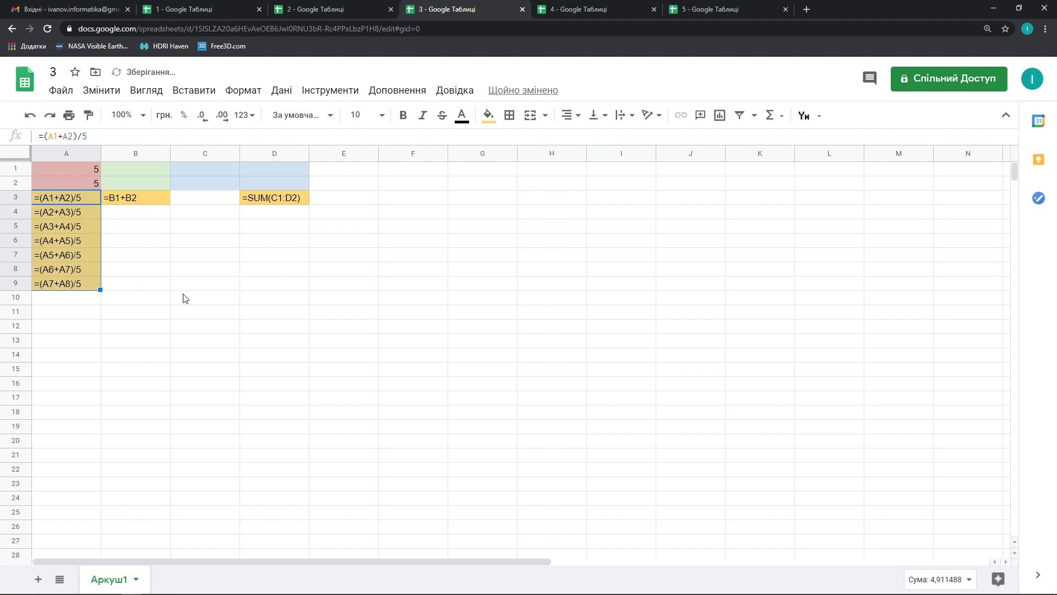
# Step: Fill the formulas in cells B3 and D3 down through row 9 of their columns
pyautogui.click(157, 197)
pyautogui.moveTo(170, 204); pyautogui.dragTo(163, 281)
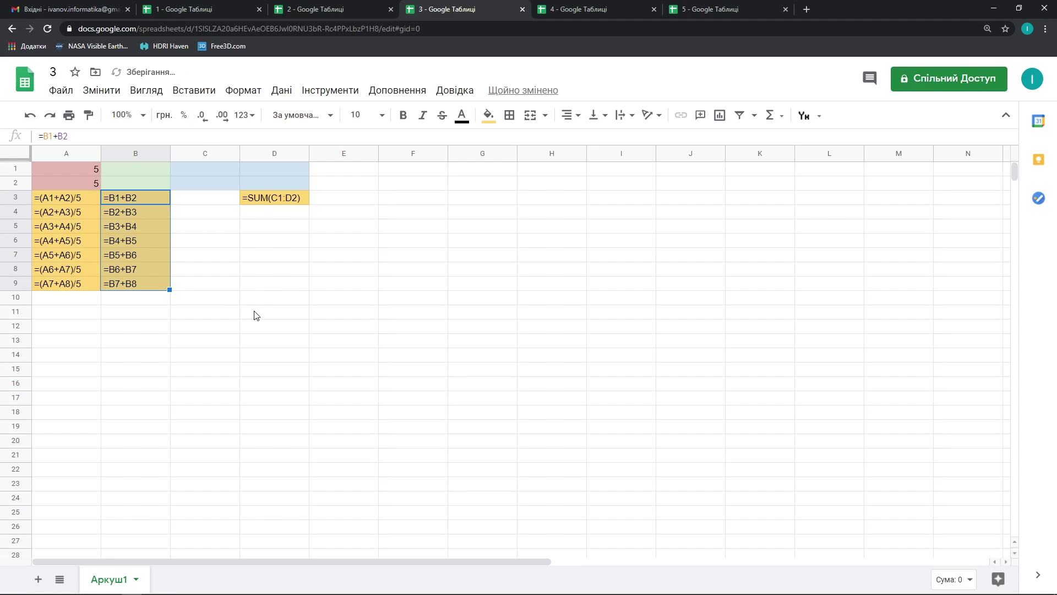
pyautogui.click(301, 200)
pyautogui.moveTo(308, 204); pyautogui.dragTo(305, 287)
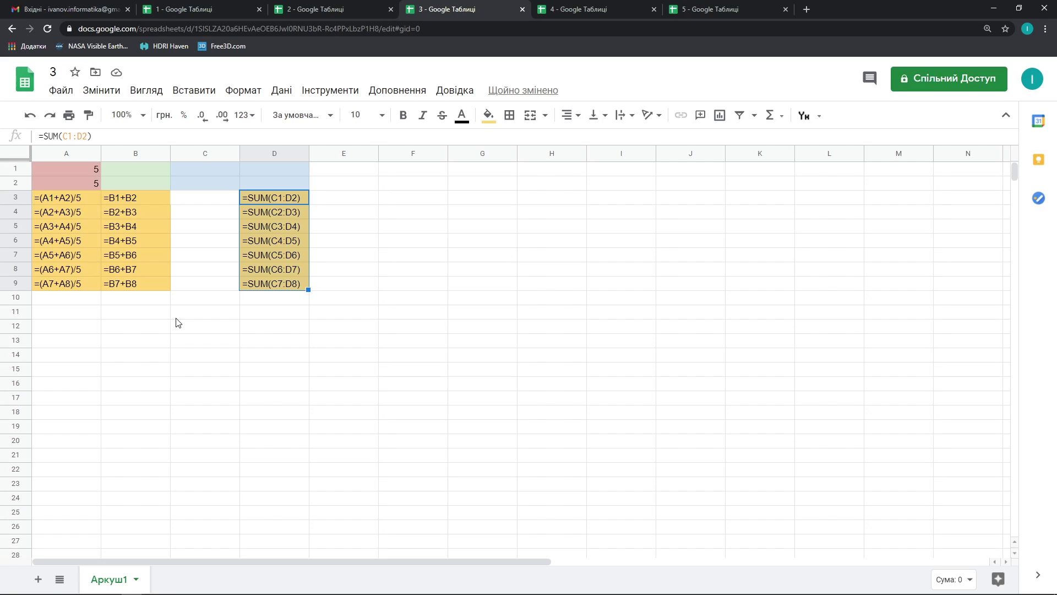
# Step: Undo the downward formula fills in columns D, B and A
pyautogui.hotkey('ctrl', 'z')
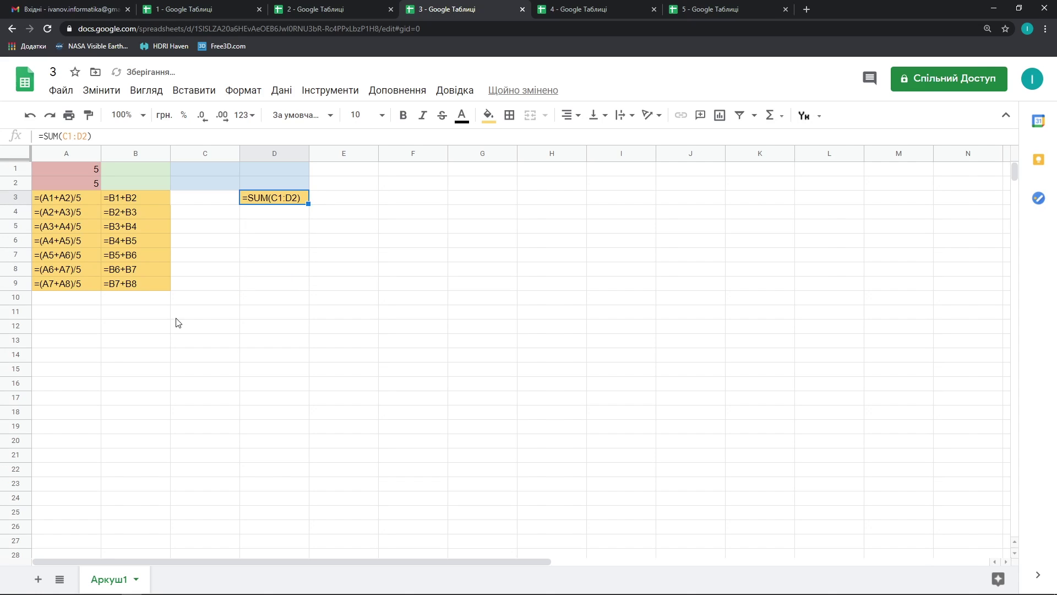
pyautogui.hotkey('ctrl', 'z')
pyautogui.hotkey('ctrl', 'z')
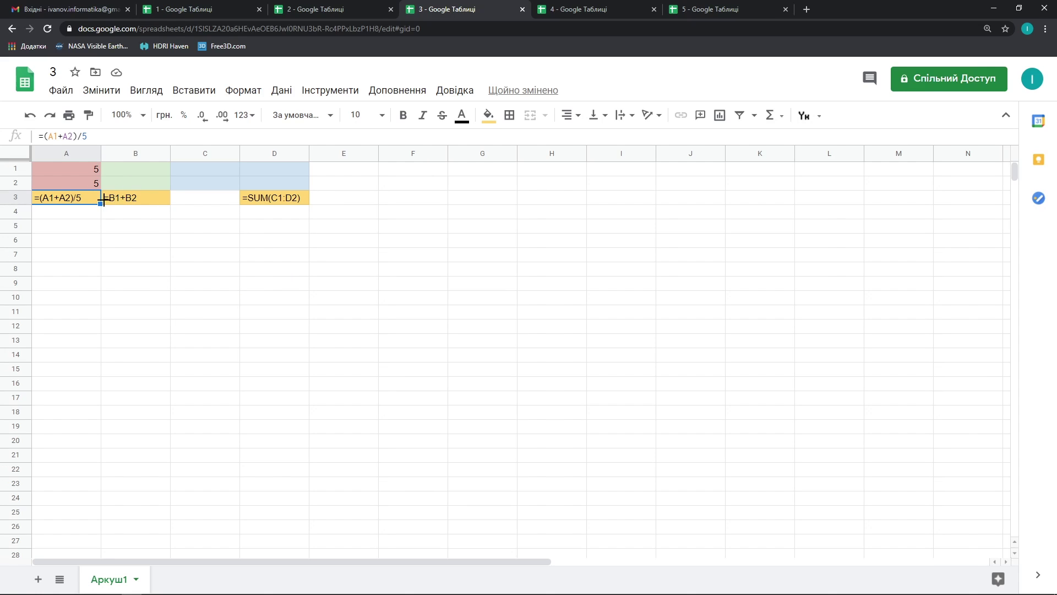
# Step: Fill the formula in cell B3 down through B6, and undo the fill
pyautogui.click(156, 201)
pyautogui.moveTo(170, 204); pyautogui.dragTo(177, 247)
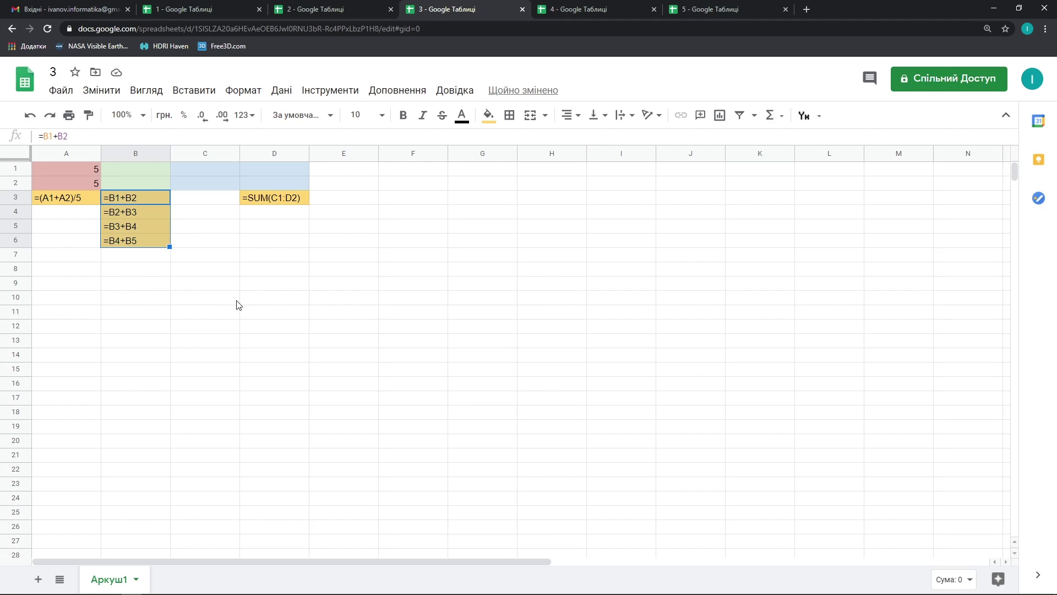
pyautogui.hotkey('ctrl', 'z')
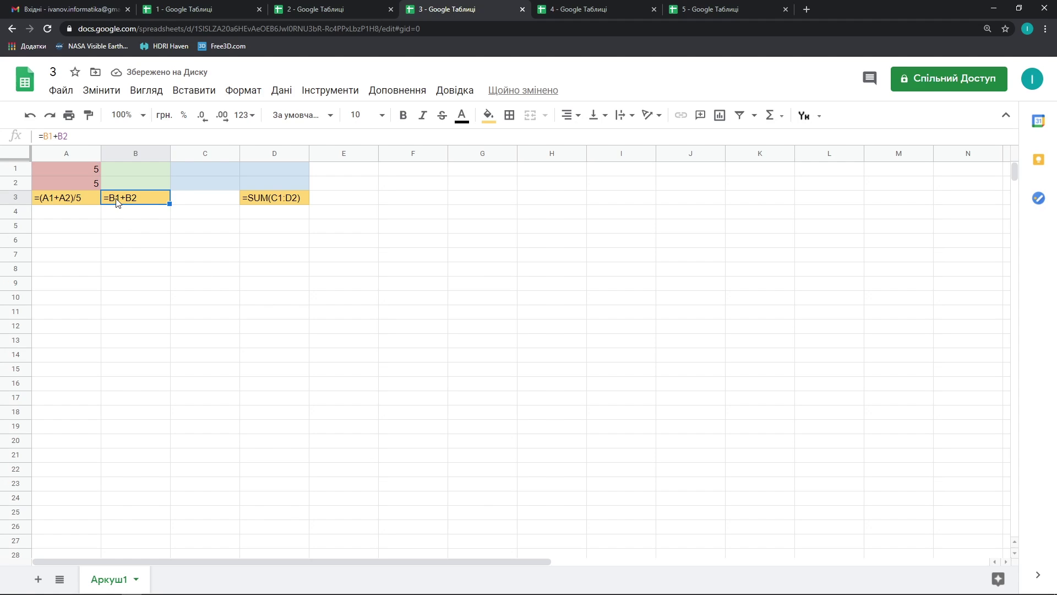
# Step: Make both references in cell B3 absolute so that its formula reads =$B$1+$B$2
pyautogui.doubleClick(116, 198)
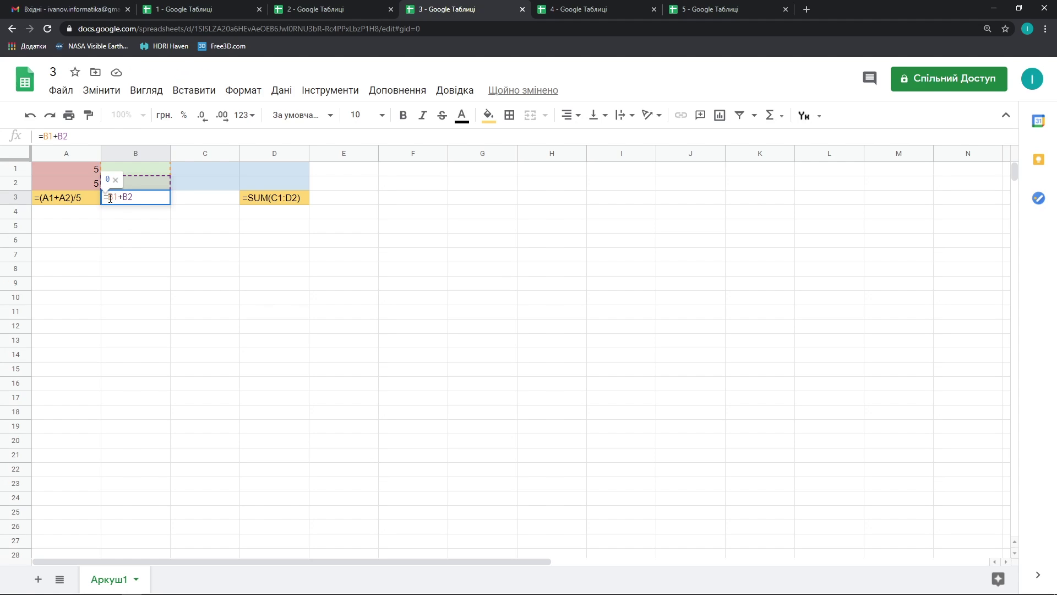
pyautogui.press('F4')
pyautogui.write('$B')
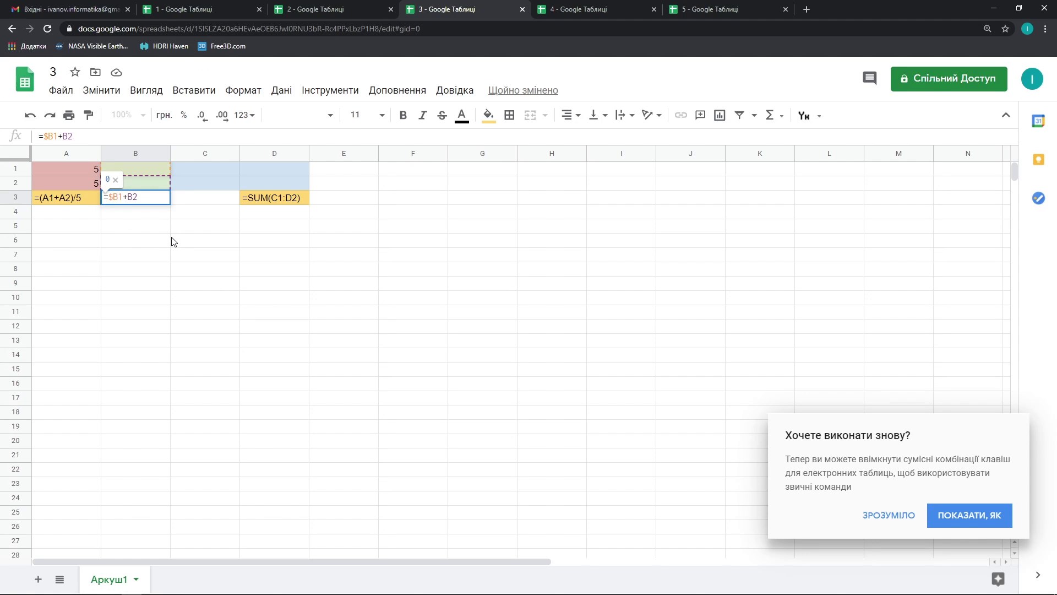
pyautogui.write('$1+$')
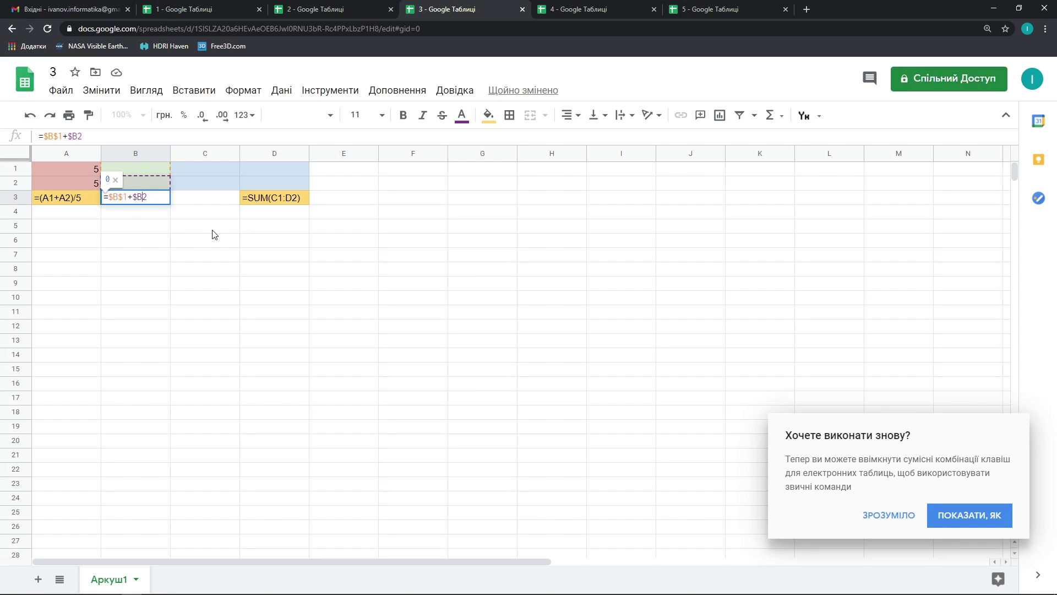
pyautogui.press('Right')
pyautogui.write('$')
pyautogui.press('Return')
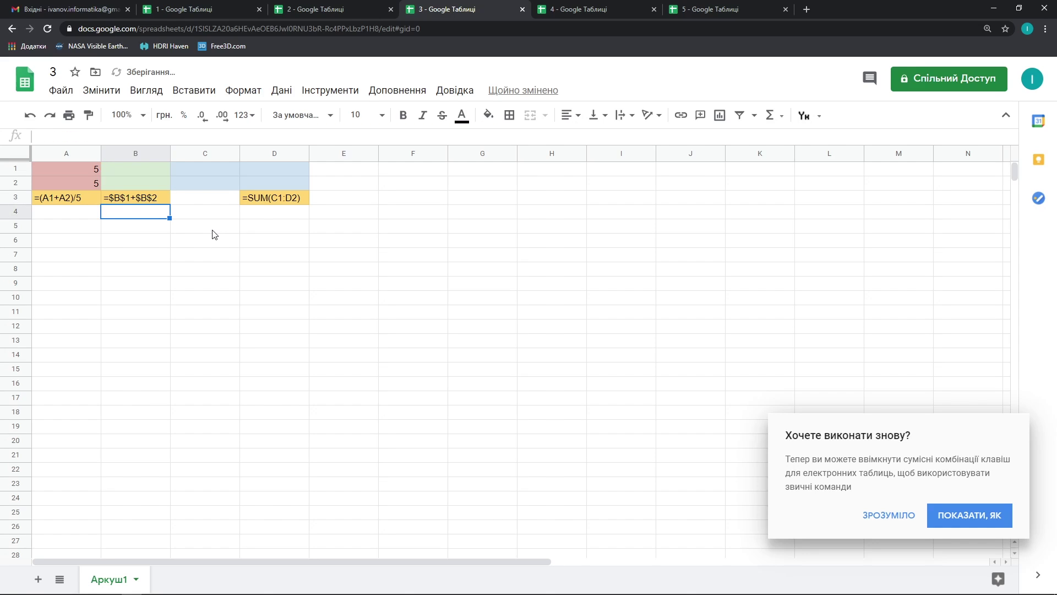
# Step: Fill the absolute-reference formula in cell B3 down through B10, and undo the fill
pyautogui.click(168, 202)
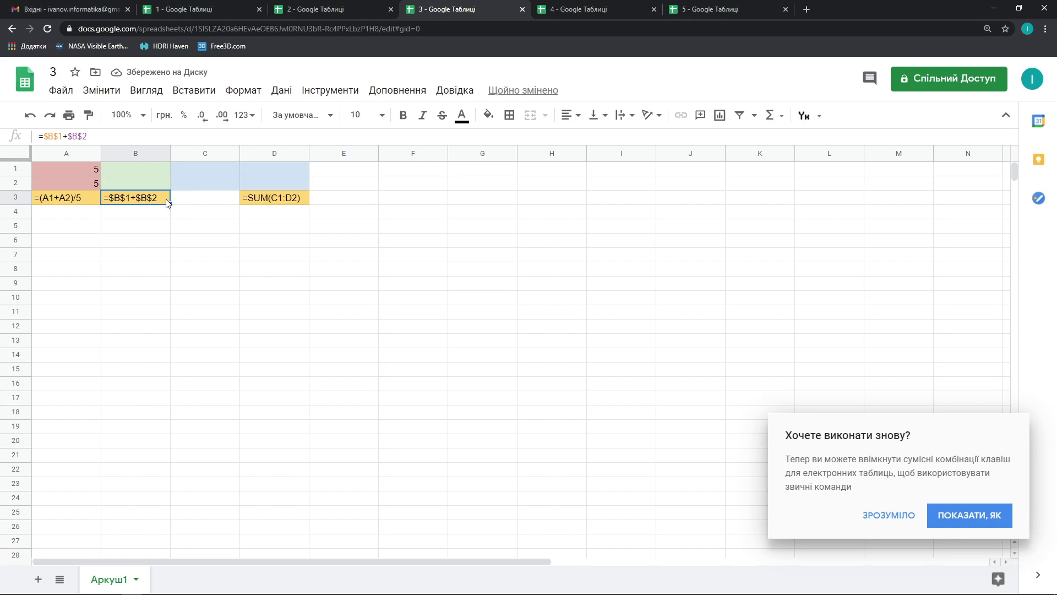
pyautogui.moveTo(171, 204); pyautogui.dragTo(168, 300)
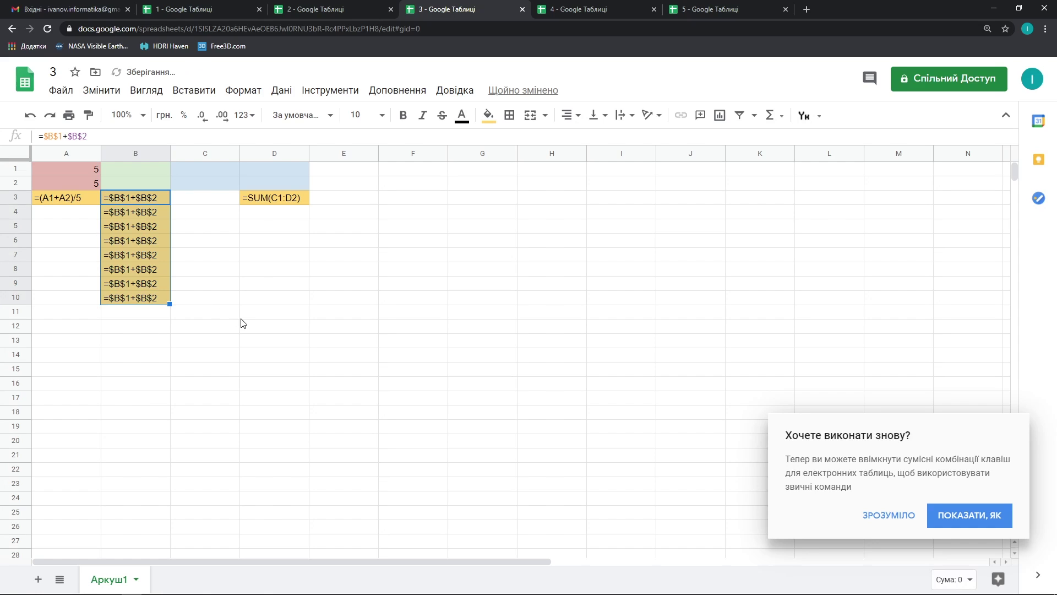
pyautogui.hotkey('ctrl', 'z')
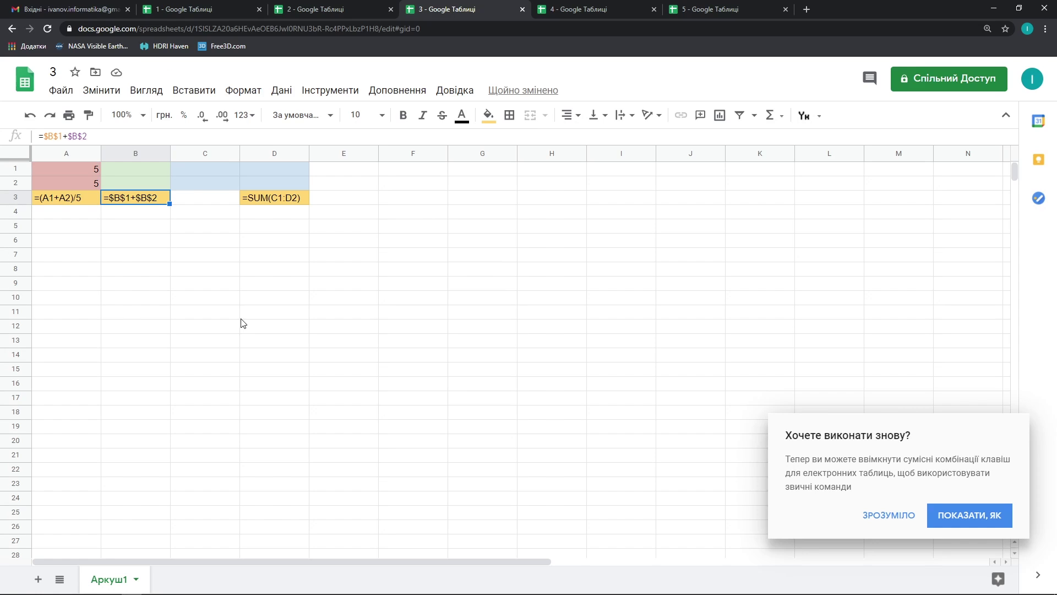
# Step: Switch to spreadsheet 4 and display the formulas in its cells instead of the results
pyautogui.click(580, 11)
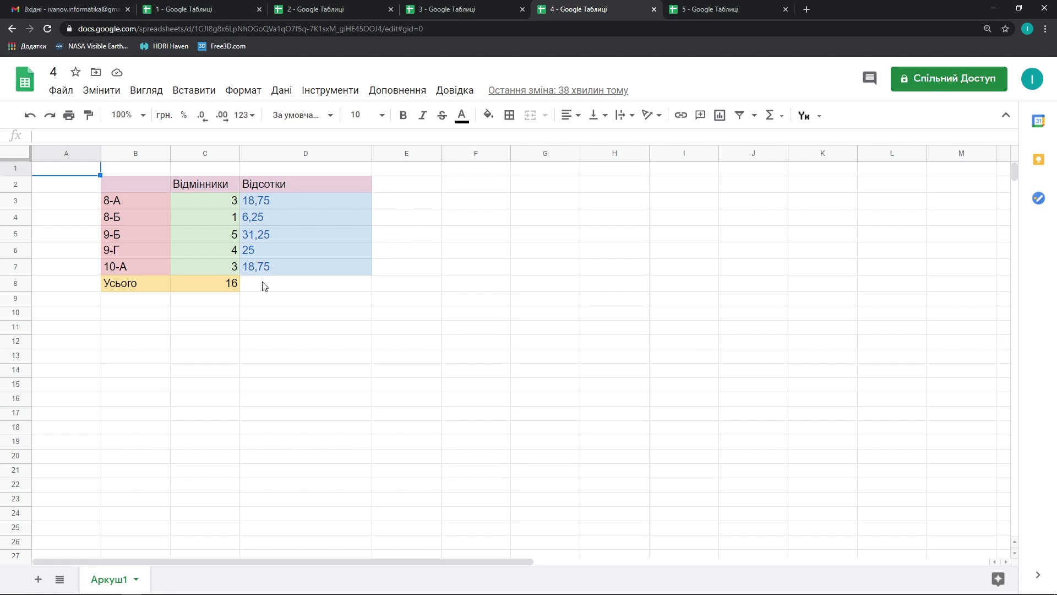
pyautogui.click(138, 92)
pyautogui.click(151, 225)
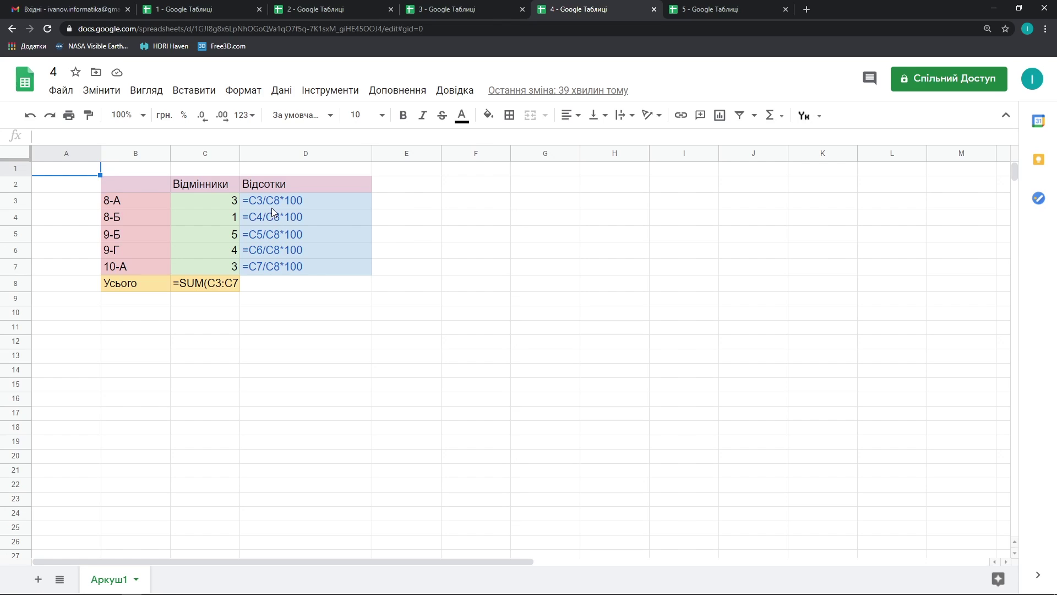
# Step: Fill the percentage formula in D3 down through D7, and check the calculated results by temporarily turning off the formula display
pyautogui.click(345, 200)
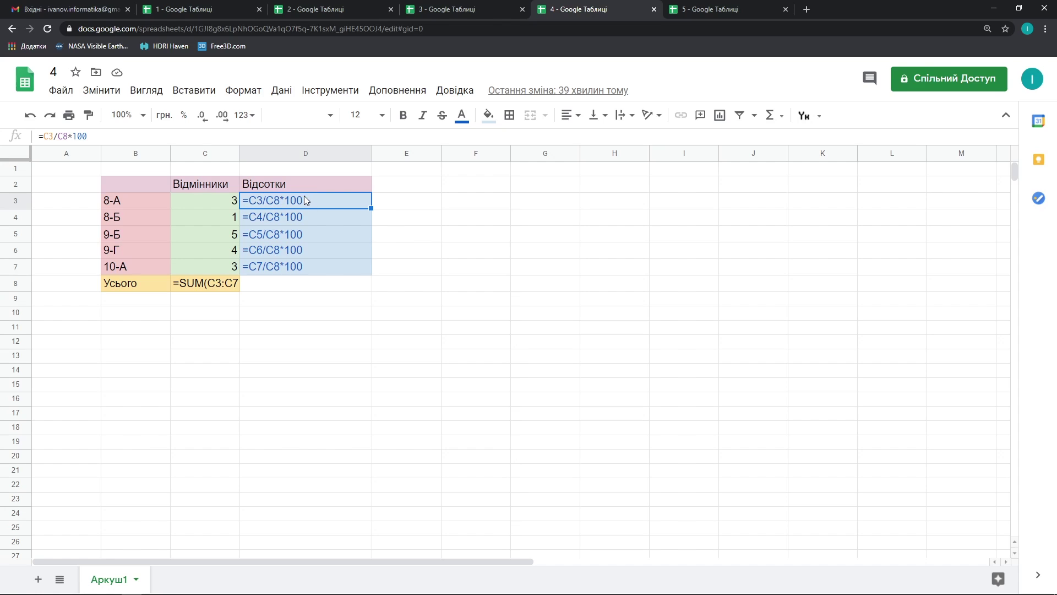
pyautogui.moveTo(370, 209); pyautogui.dragTo(371, 268)
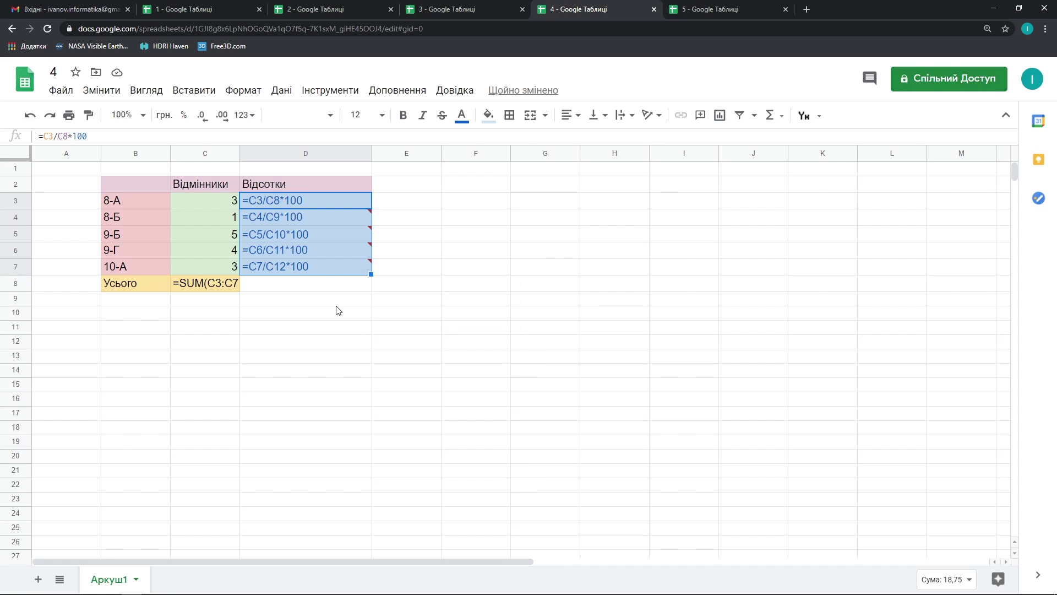
pyautogui.click(146, 90)
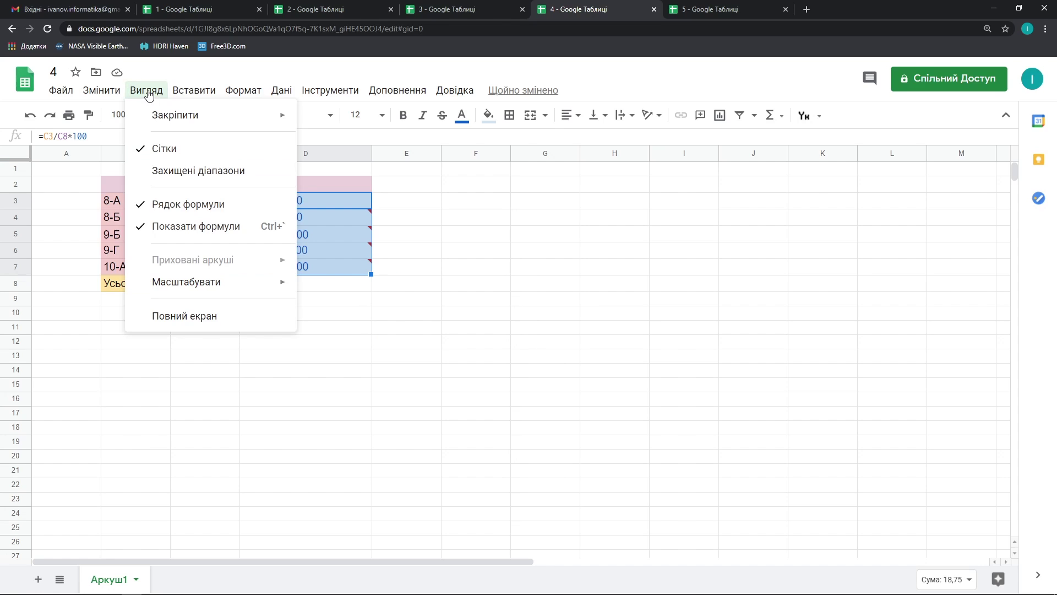
pyautogui.click(142, 226)
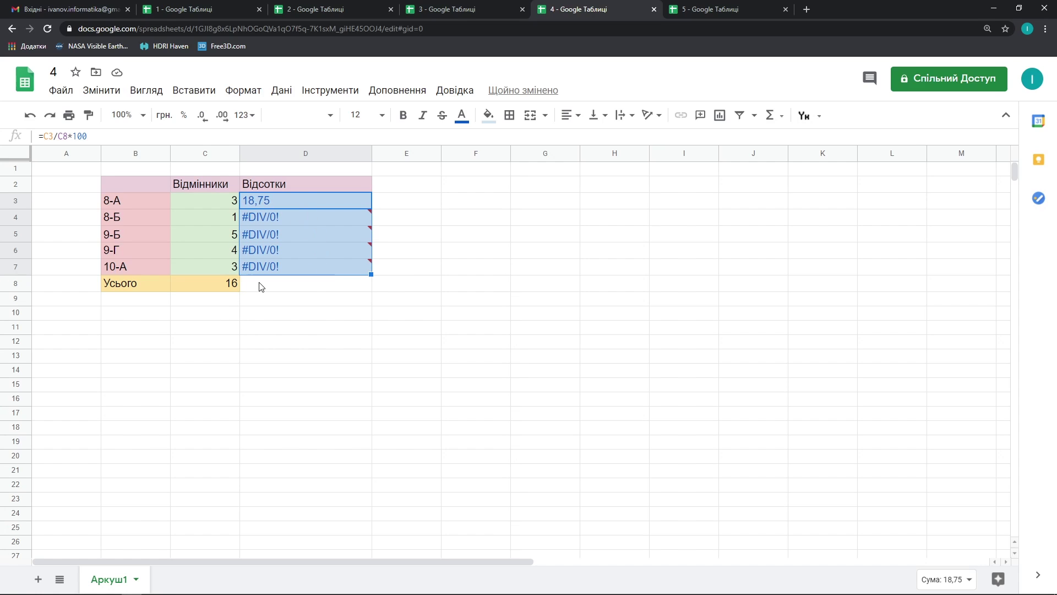
pyautogui.click(147, 92)
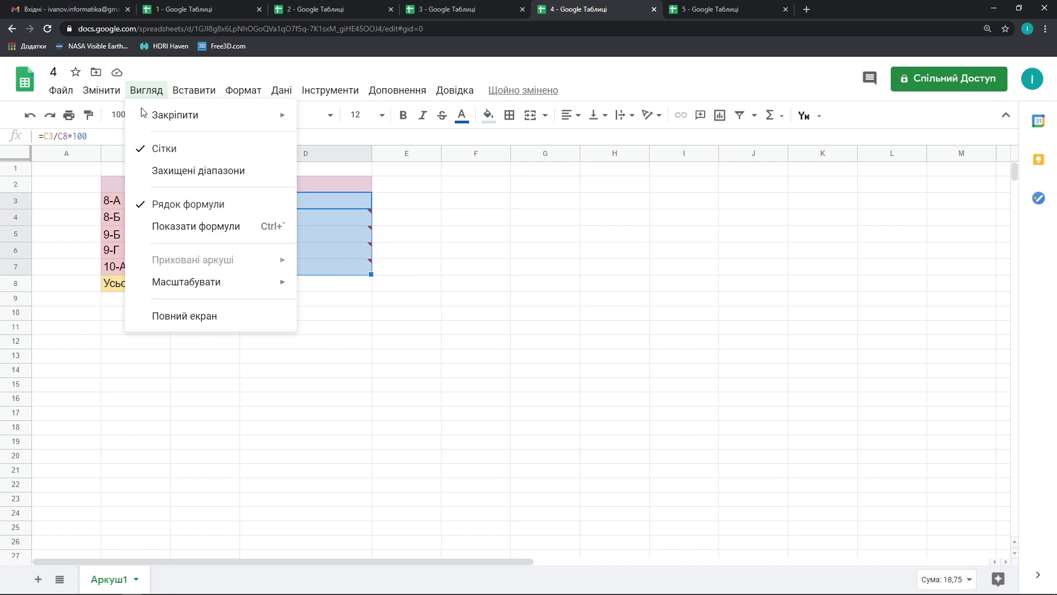
pyautogui.click(139, 226)
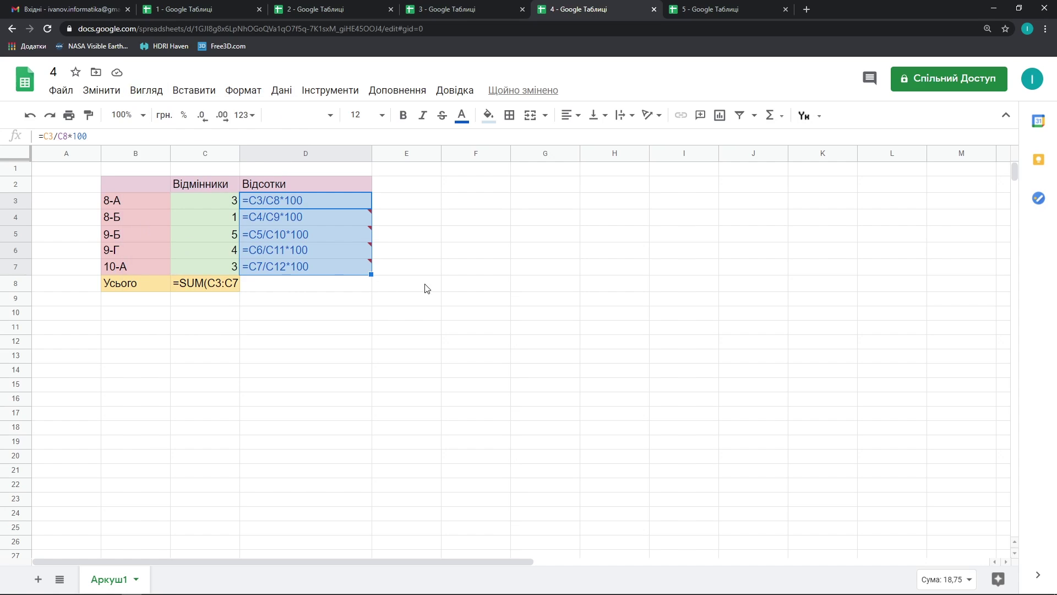
# Step: Make the reference to the total absolute in cell D3 so that its formula reads =C3/$C$8*100
pyautogui.doubleClick(276, 199)
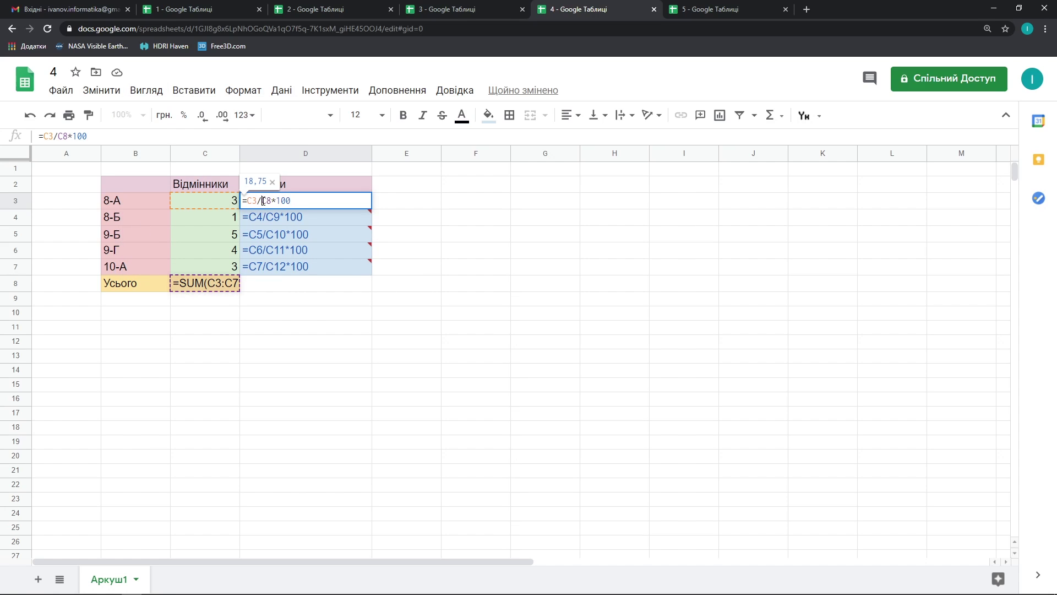
pyautogui.click(263, 200)
pyautogui.write('$')
pyautogui.press('Right')
pyautogui.write('$')
pyautogui.press('Return')
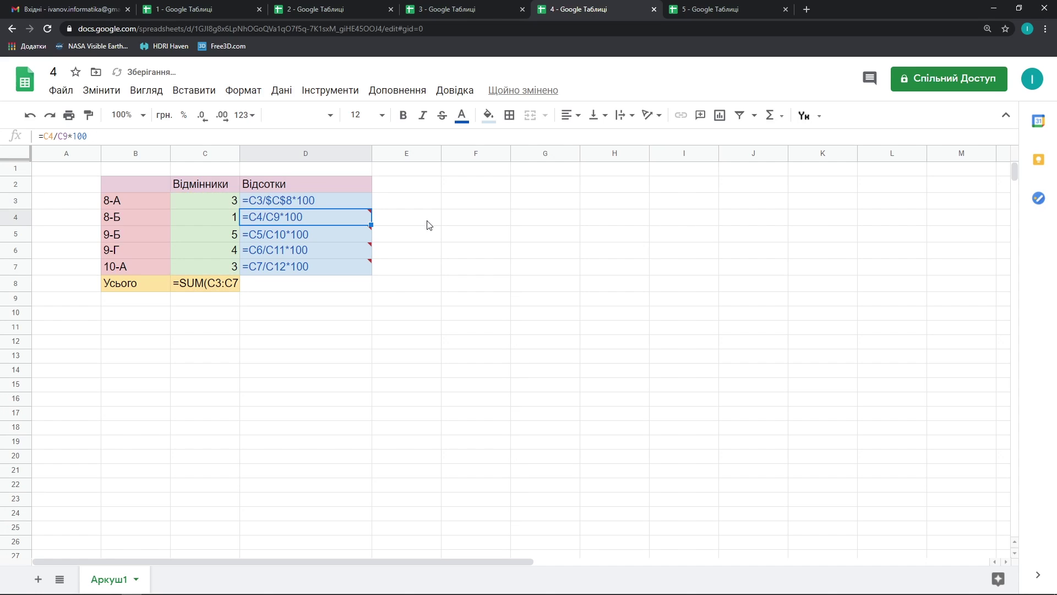
# Step: Fill the corrected formula in D3 down through D7, and display the calculated results instead of the formulas
pyautogui.click(349, 198)
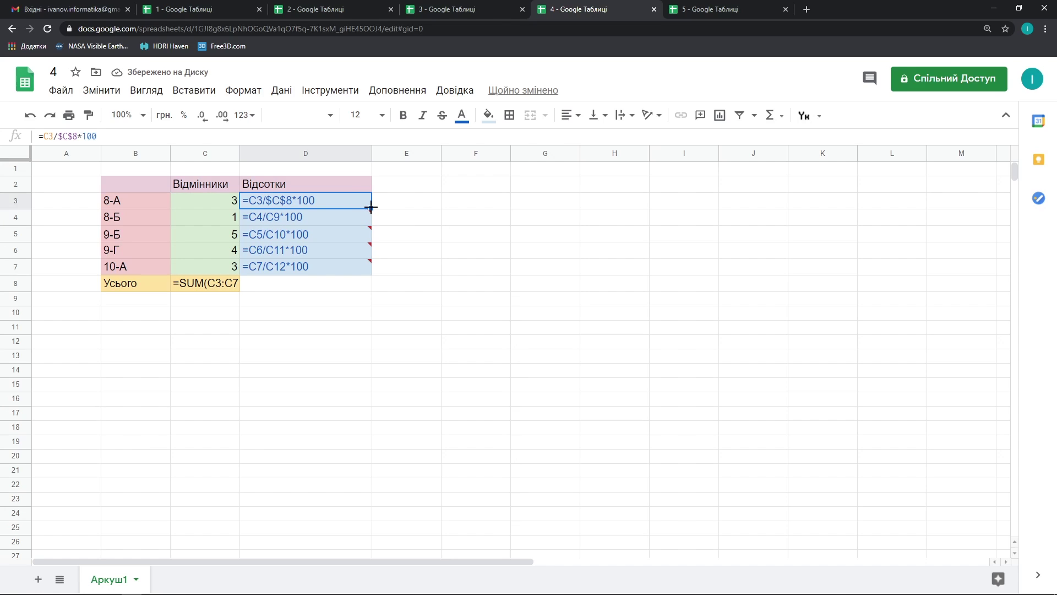
pyautogui.moveTo(371, 209); pyautogui.dragTo(369, 270)
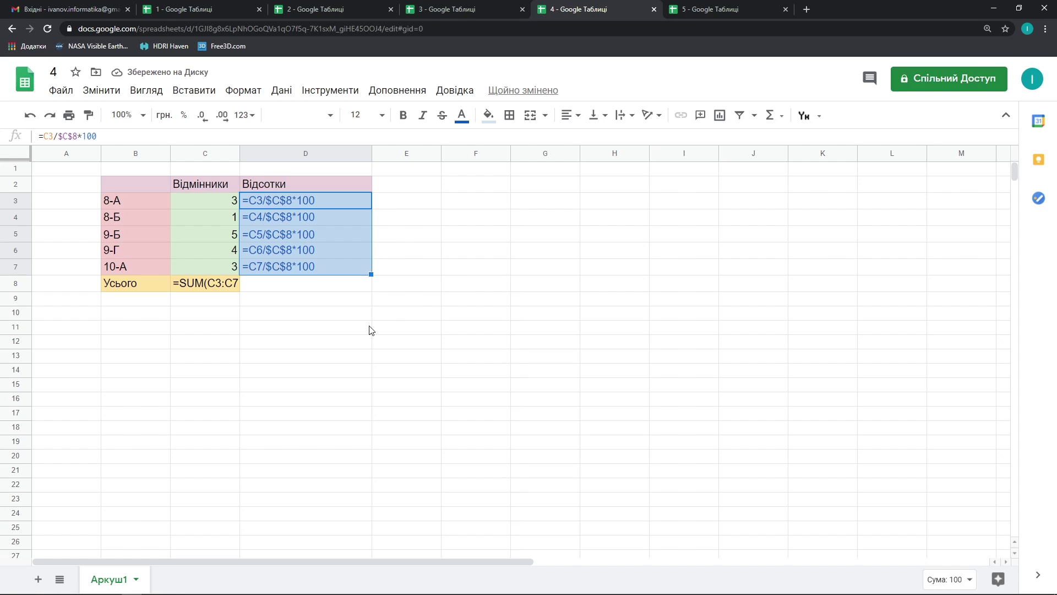
pyautogui.click(146, 91)
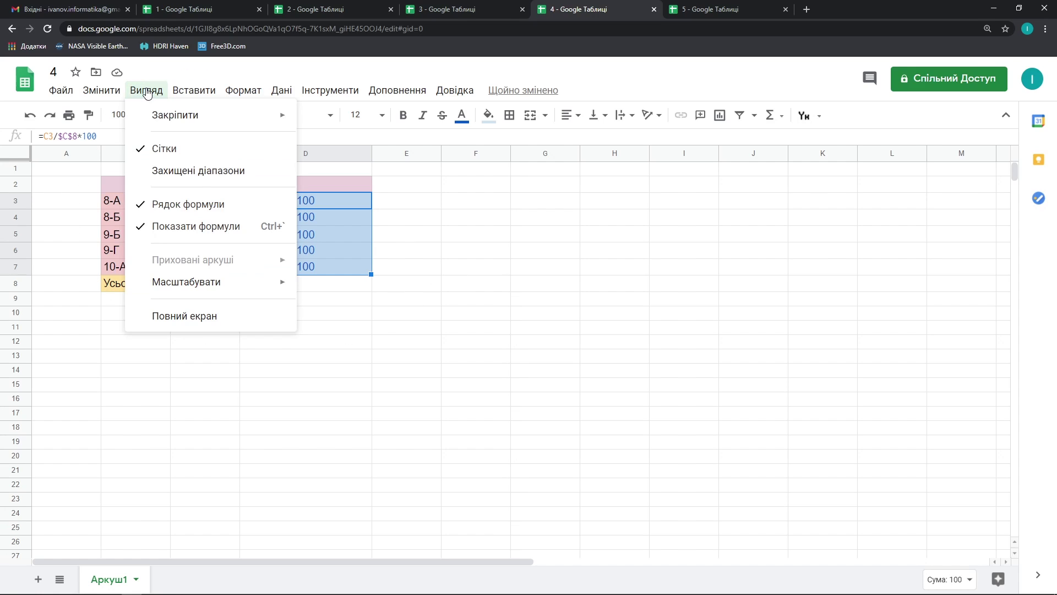
pyautogui.click(144, 227)
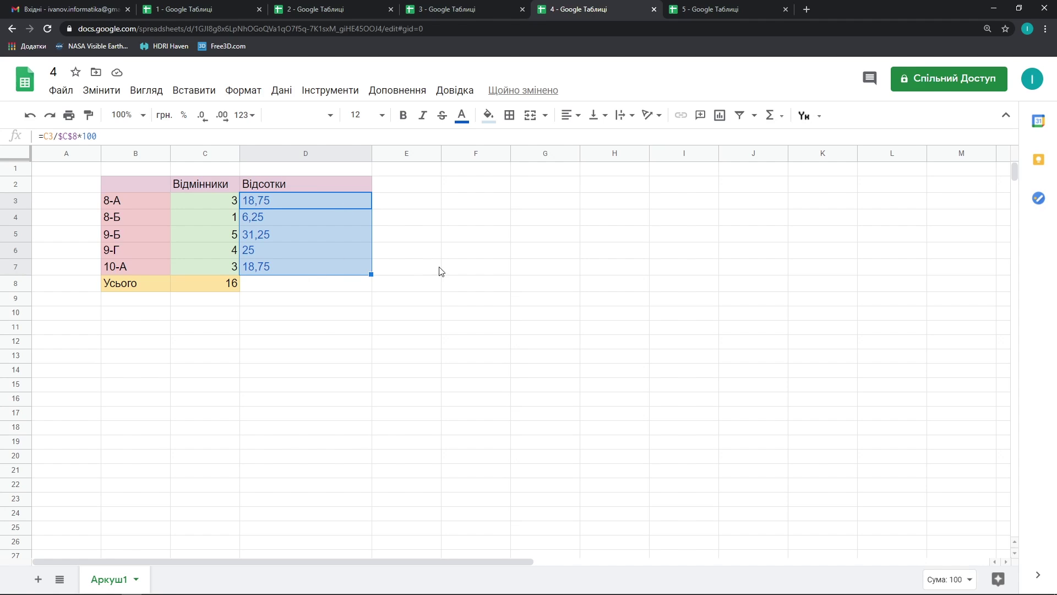
# Step: In spreadsheet 5, fix the column references in cell C1 so that its formula reads =$A1+$B1
pyautogui.click(704, 10)
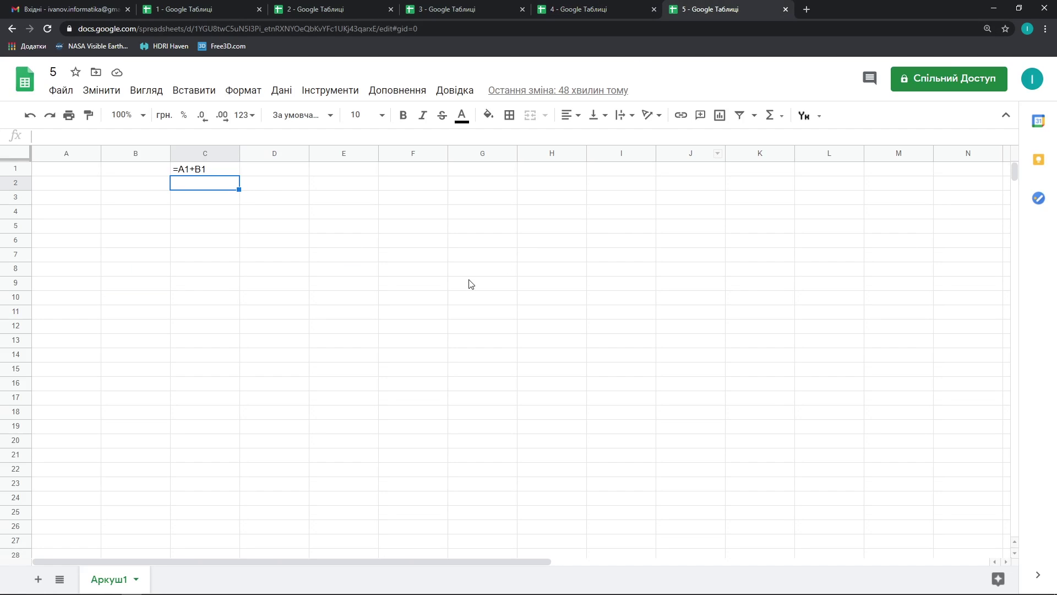
pyautogui.doubleClick(200, 174)
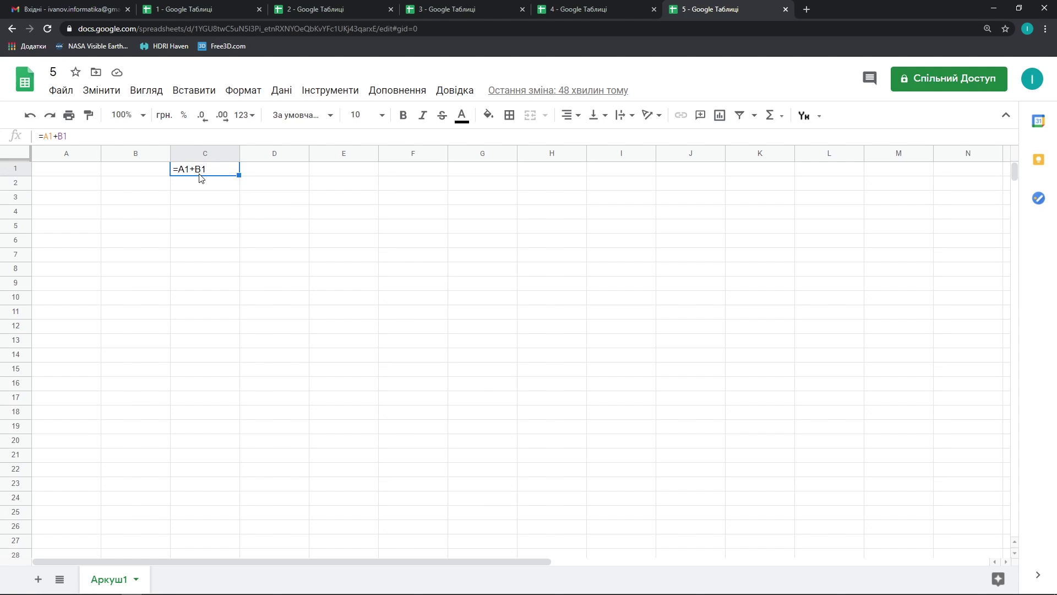
pyautogui.click(182, 171)
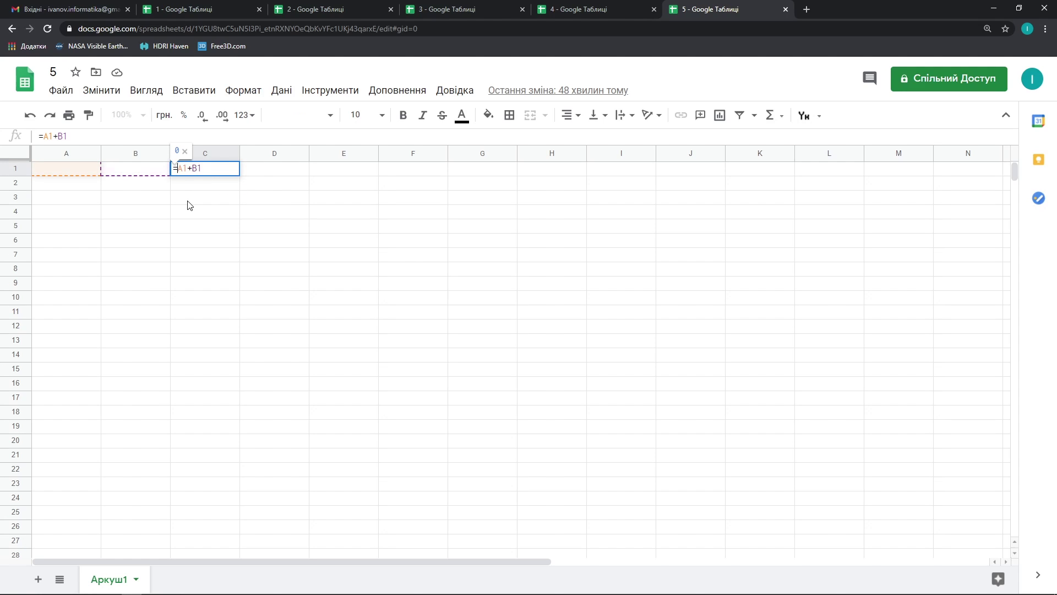
pyautogui.write('$')
pyautogui.press('Right')
pyautogui.press('Right')
pyautogui.press('Right')
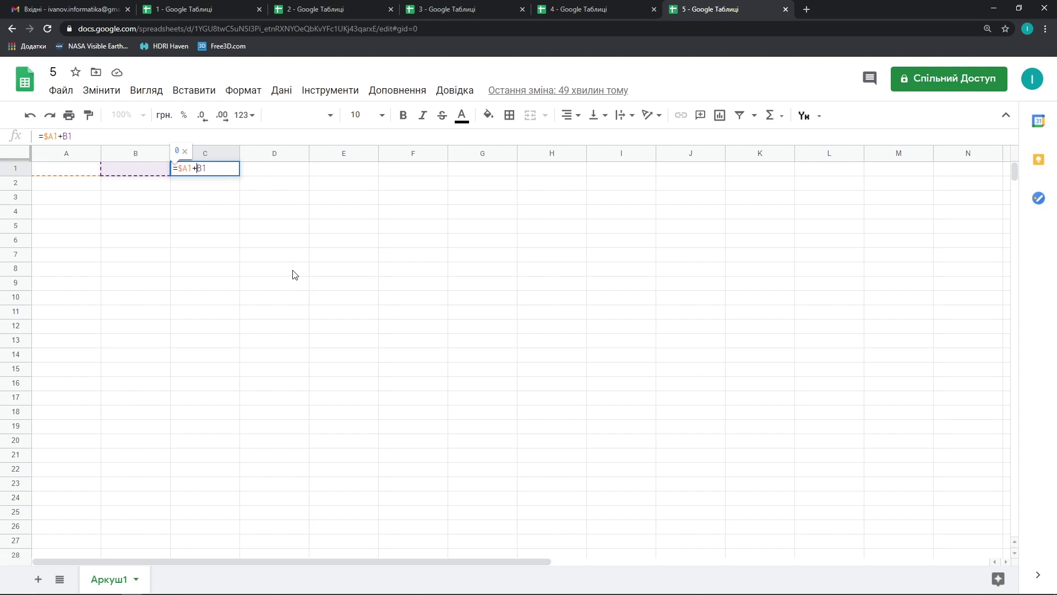
pyautogui.write('$')
pyautogui.press('Return')
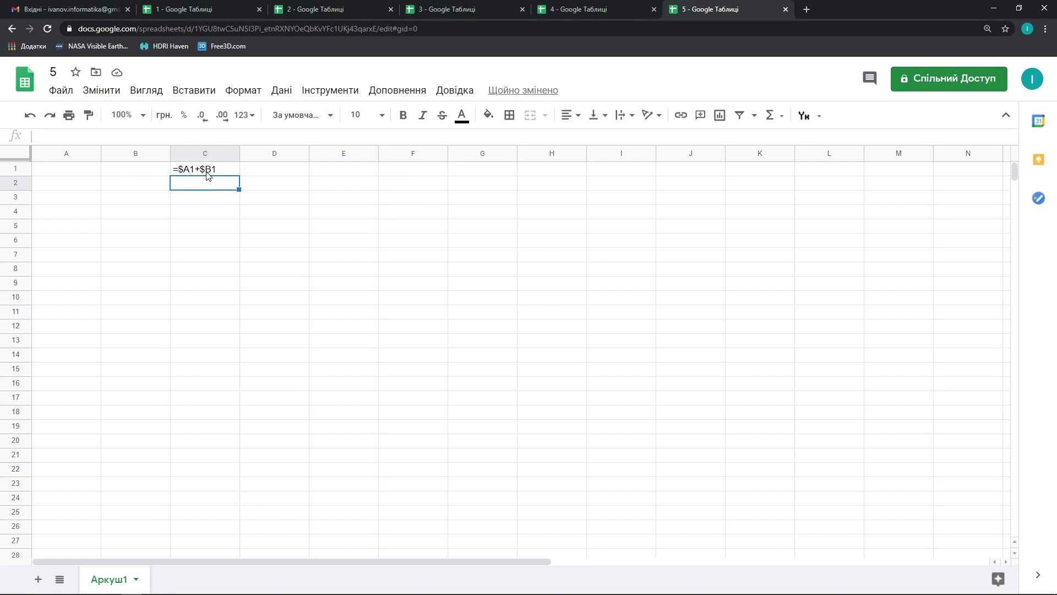
# Step: Fill the mixed-reference formula in cell C1 down through C8, and undo the fill
pyautogui.click(208, 175)
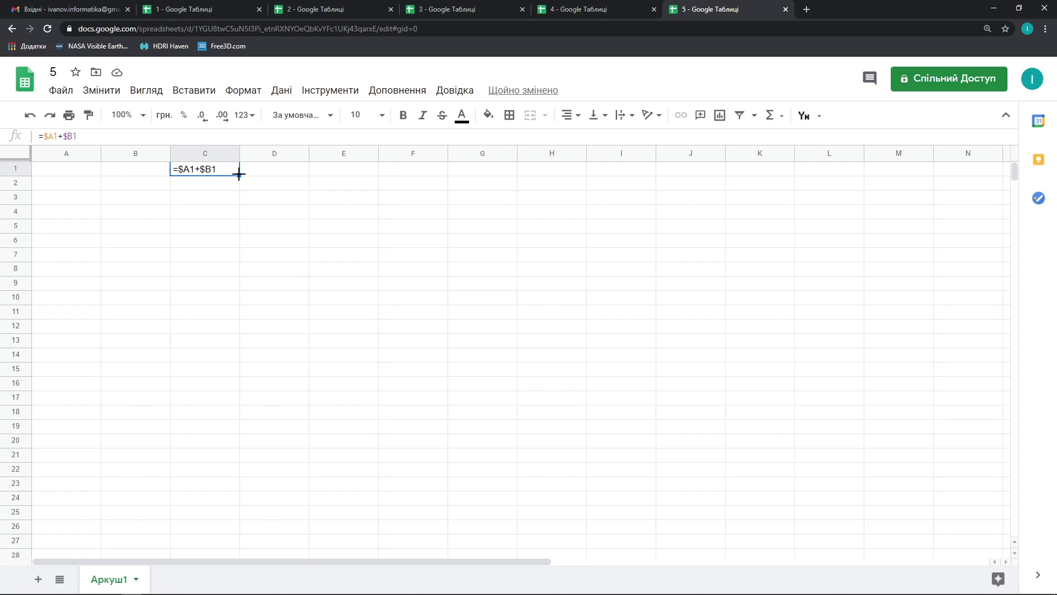
pyautogui.moveTo(239, 176); pyautogui.dragTo(237, 275)
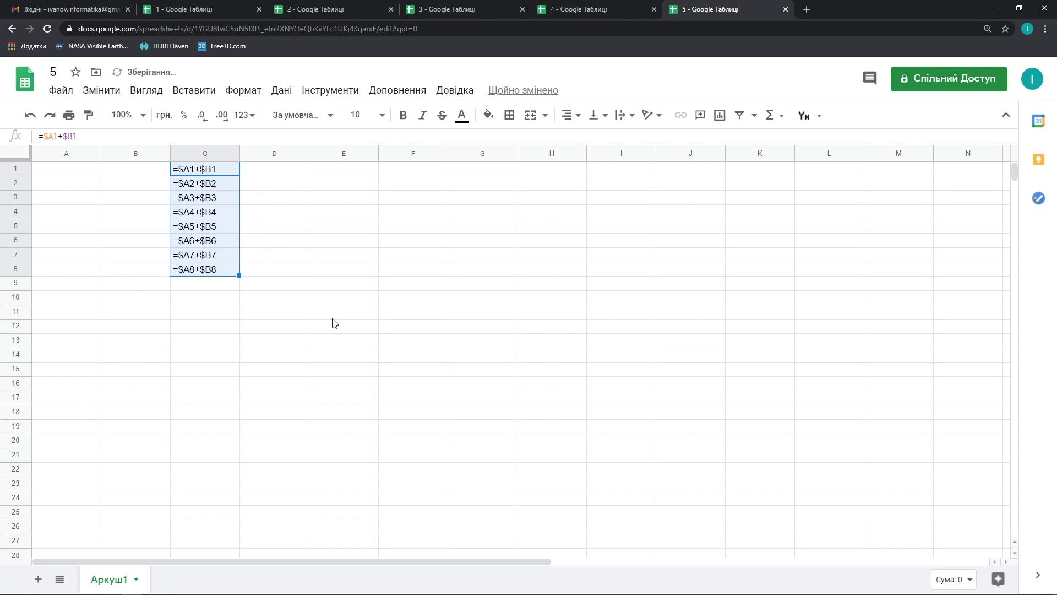
pyautogui.hotkey('ctrl', 'z')
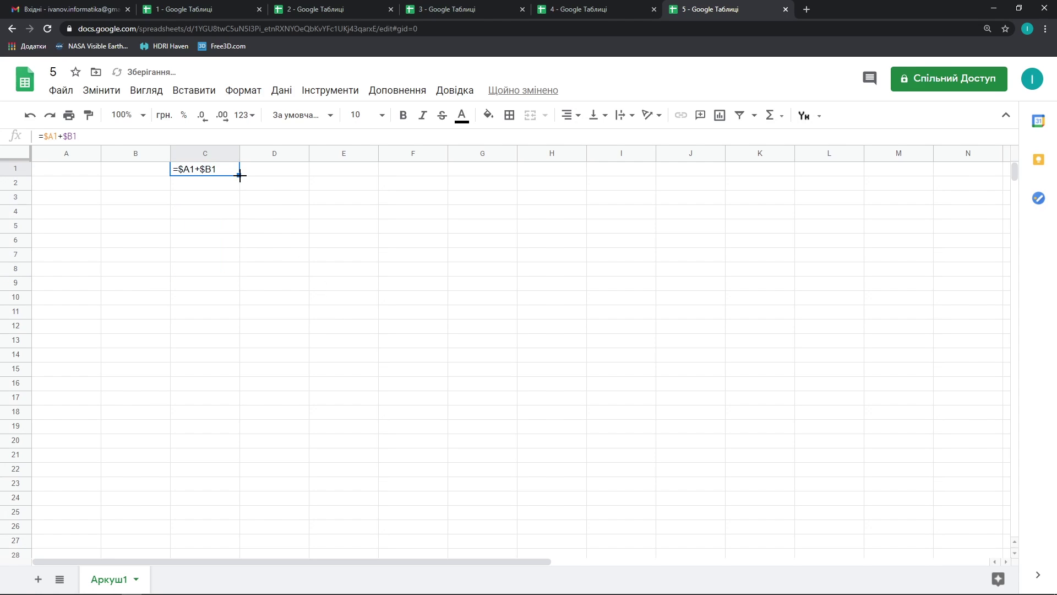
# Step: Fill the mixed-reference formula in cell C1 across through G1, and undo the fill
pyautogui.moveTo(239, 175); pyautogui.dragTo(468, 178)
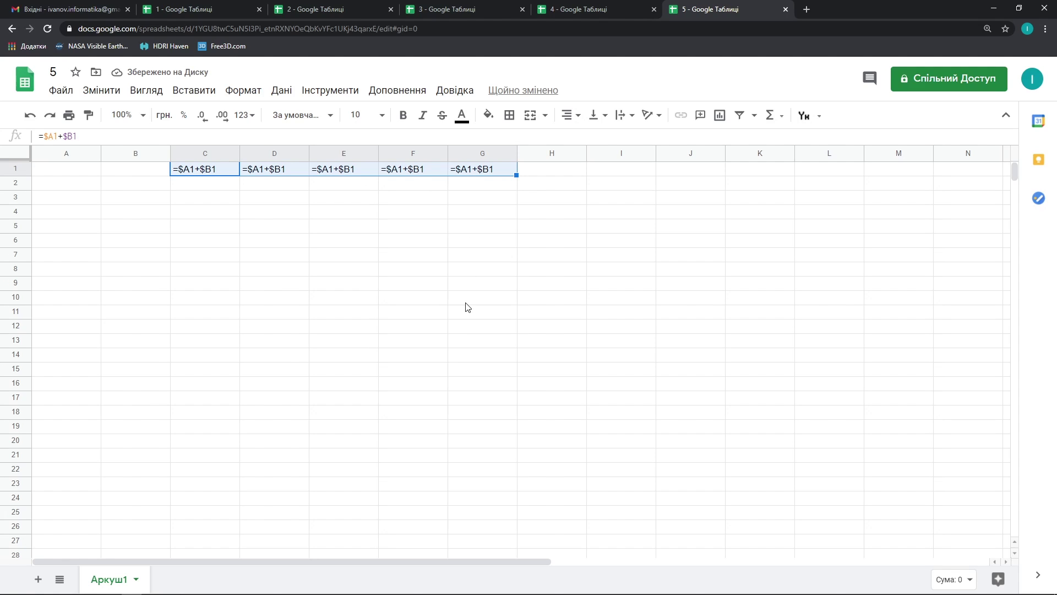
pyautogui.hotkey('ctrl', 'z')
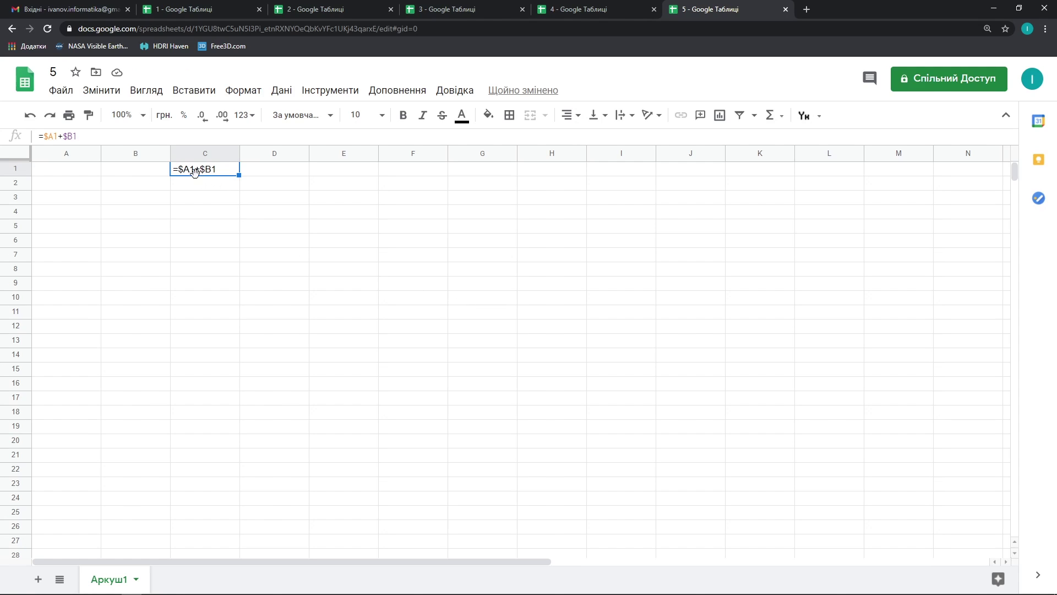
# Step: Change cell C1 to fix the row references instead of the columns, so that its formula reads =A$1+B$1
pyautogui.doubleClick(194, 172)
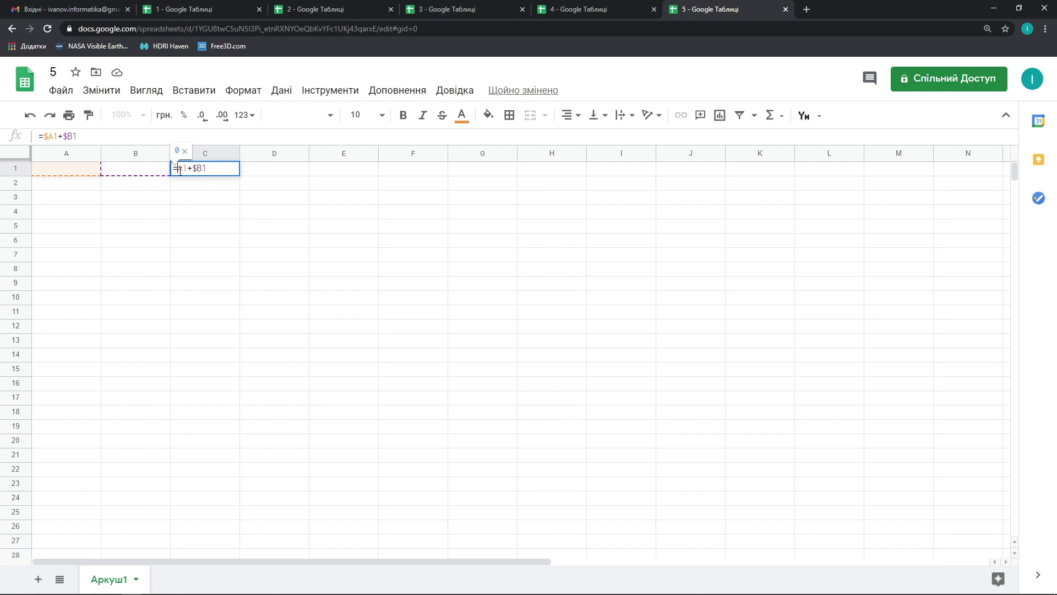
pyautogui.press('Delete')
pyautogui.press('Right')
pyautogui.press('Right')
pyautogui.press('Right')
pyautogui.press('Delete')
pyautogui.click(183, 169)
pyautogui.write('$')
pyautogui.press('Right')
pyautogui.press('Right')
pyautogui.press('Right')
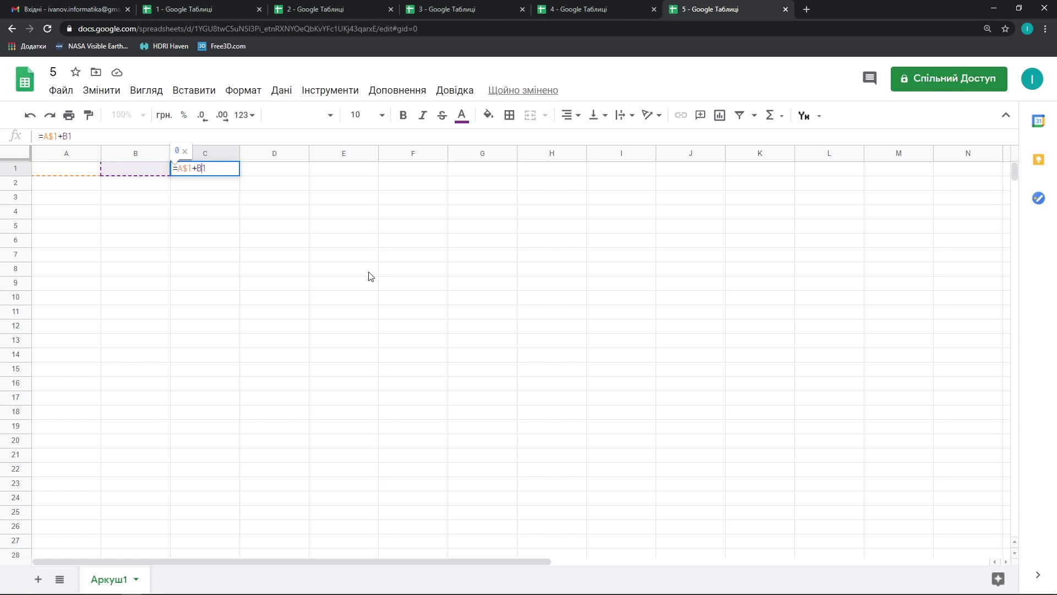
pyautogui.write('$')
pyautogui.press('Return')
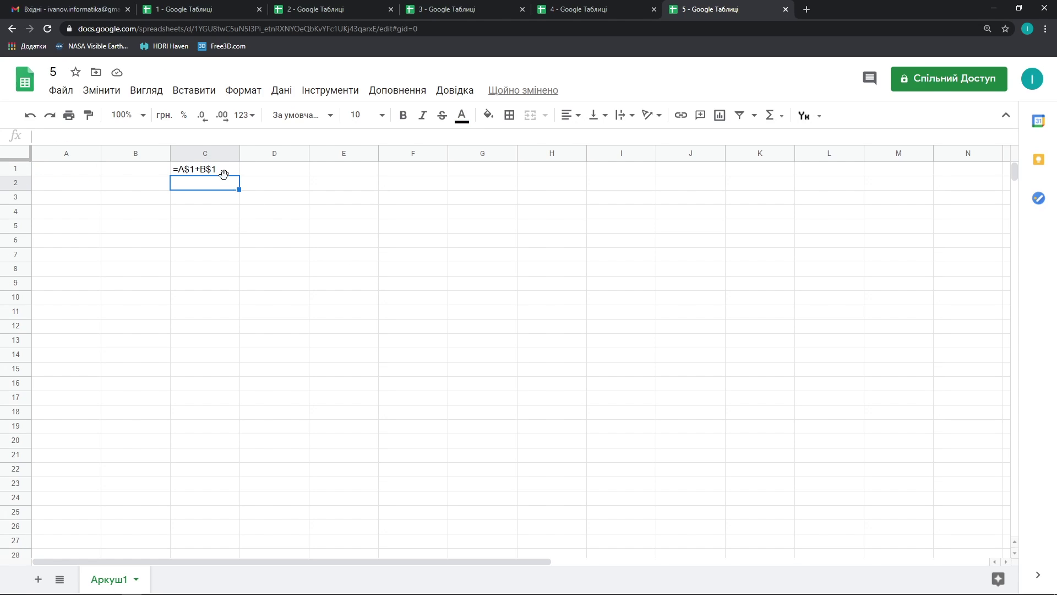
# Step: Fill the row-fixed formula in C1 across through G1 and down through C8, undoing each fill
pyautogui.press('Up')
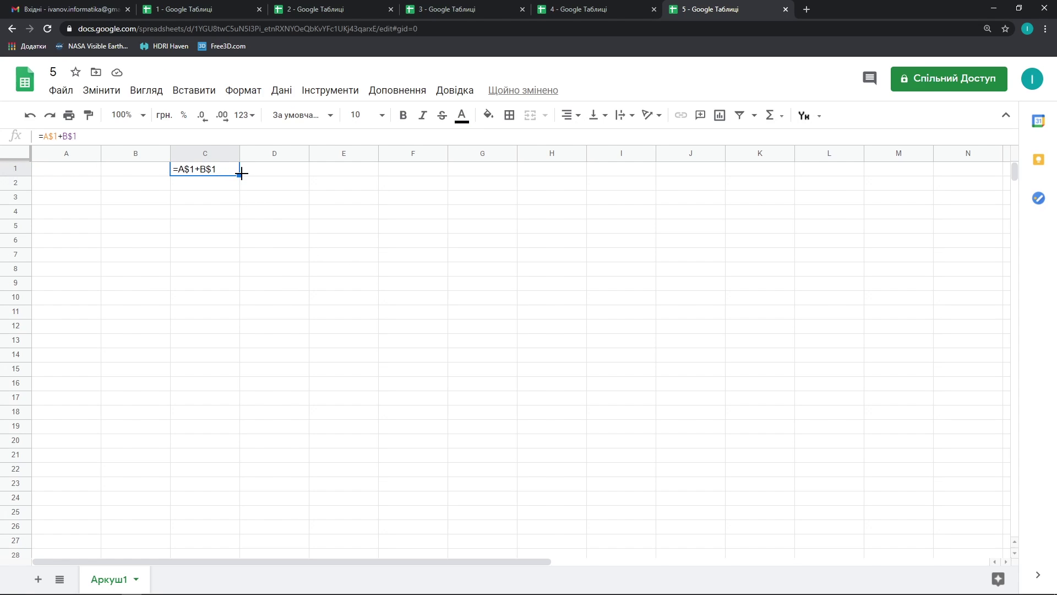
pyautogui.moveTo(240, 174); pyautogui.dragTo(496, 173)
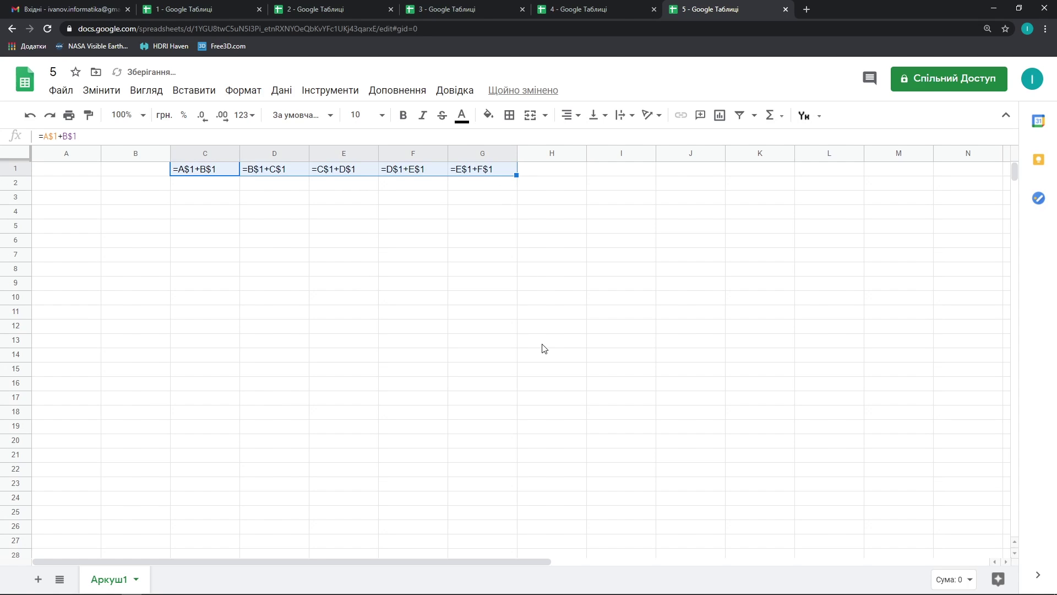
pyautogui.hotkey('ctrl', 'z')
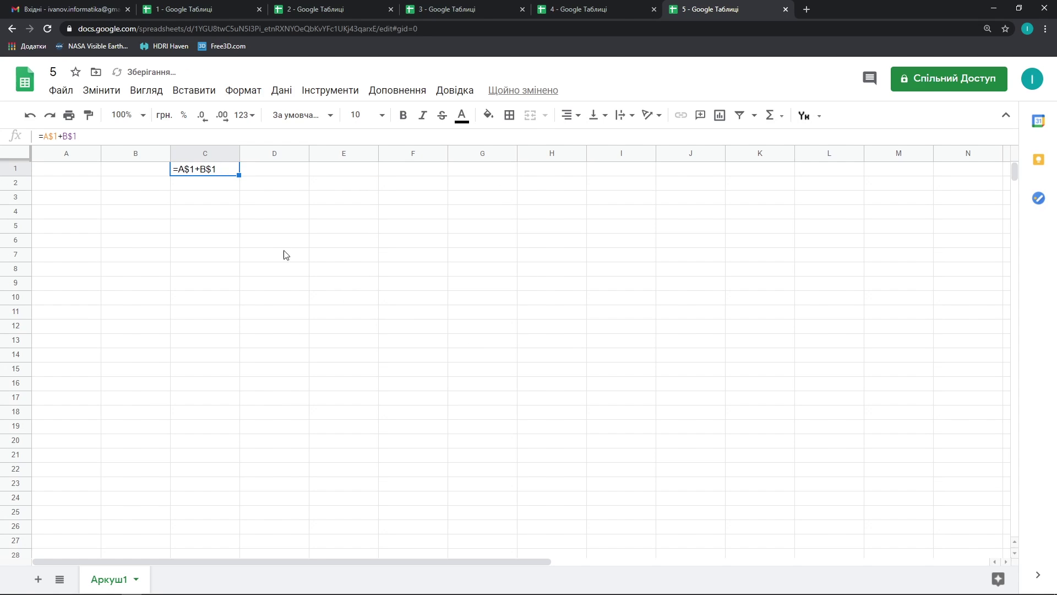
pyautogui.moveTo(239, 174); pyautogui.dragTo(243, 266)
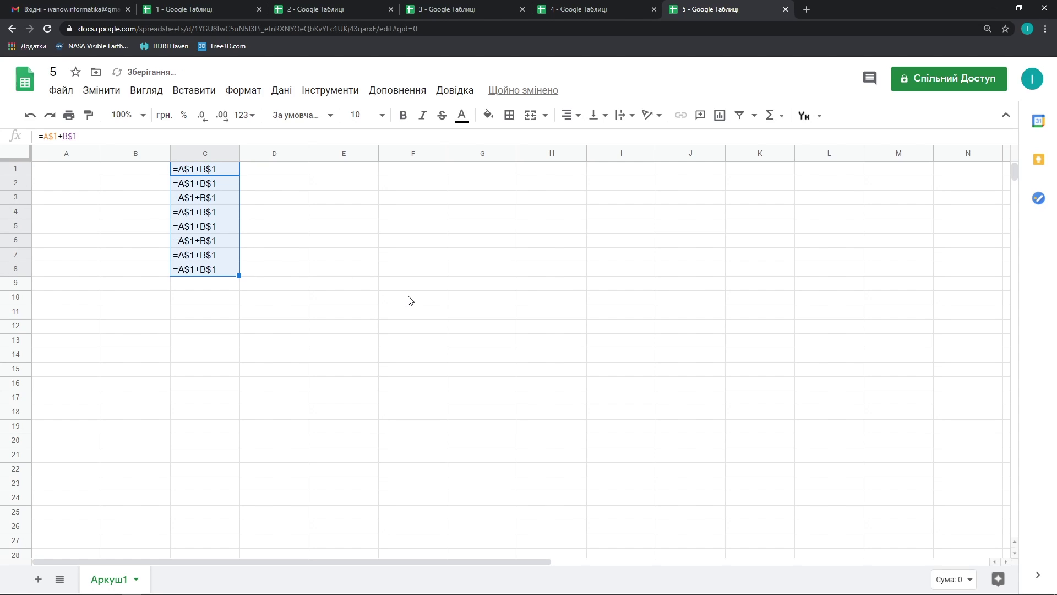
pyautogui.hotkey('ctrl', 'z')
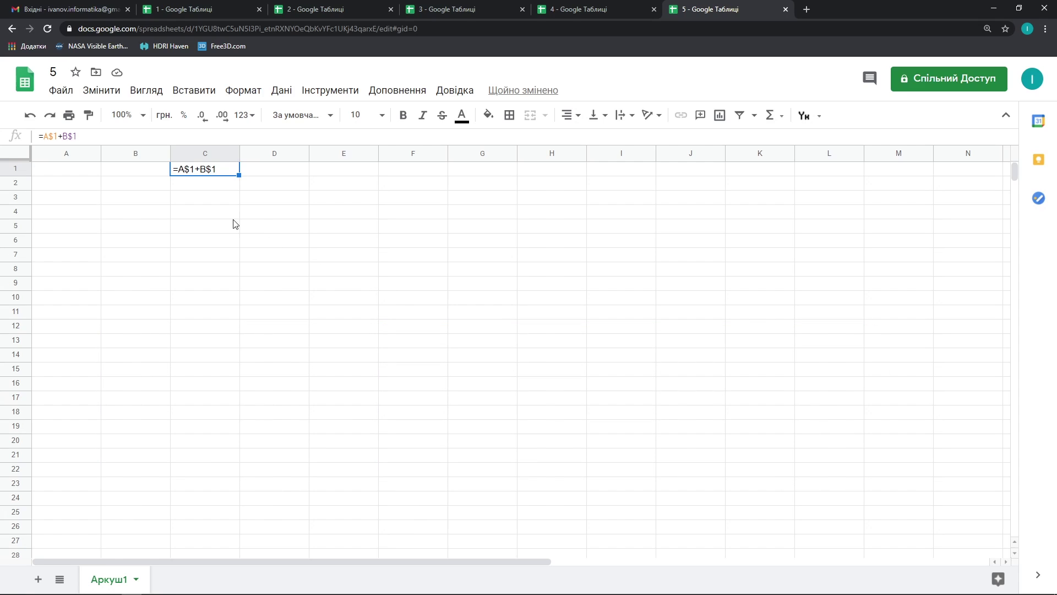
# Step: Cycle the reference types in cell C1 until both references are absolute and the formula reads =$A$1+$B$1
pyautogui.doubleClick(180, 174)
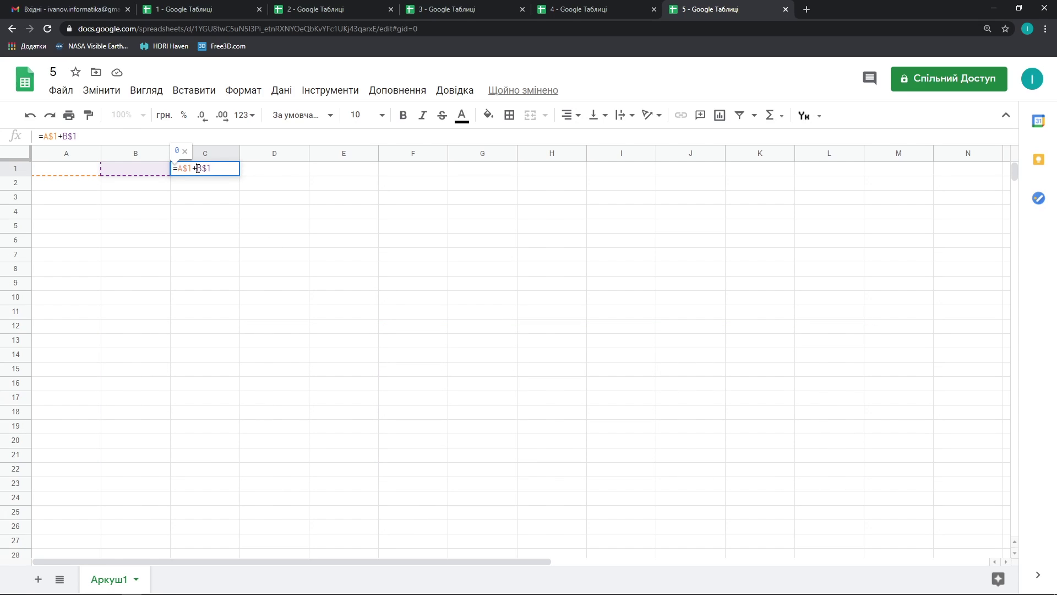
pyautogui.click(197, 169)
pyautogui.press('F4')
pyautogui.press('F4')
pyautogui.press('F4')
pyautogui.press('F4')
pyautogui.press('F4')
pyautogui.press('F4')
pyautogui.press('F4')
pyautogui.click(189, 175)
pyautogui.press('F4')
pyautogui.press('F4')
pyautogui.press('F4')
pyautogui.press('F4')
pyautogui.press('F4')
pyautogui.press('F4')
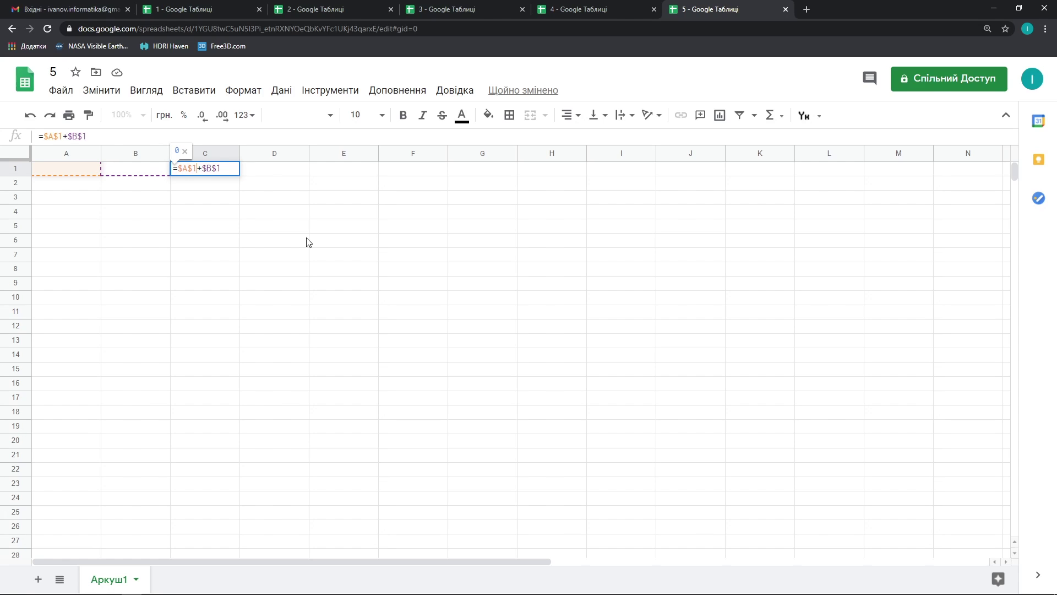
pyautogui.press('F4')
pyautogui.press('Return')
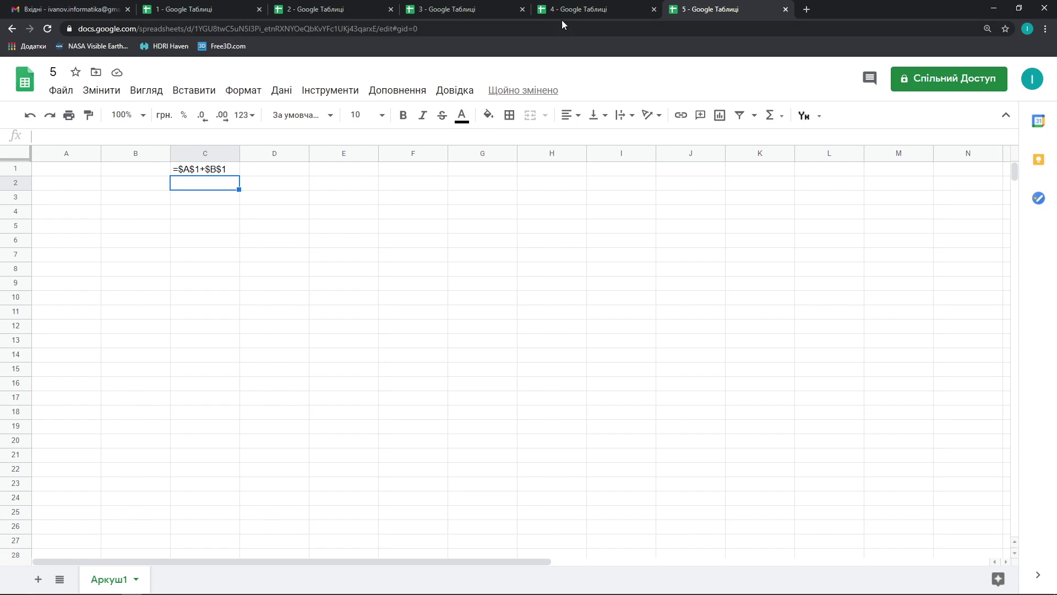
# Step: In spreadsheet 4, define a named range called Відмінники for the total in cell C8
pyautogui.click(577, 9)
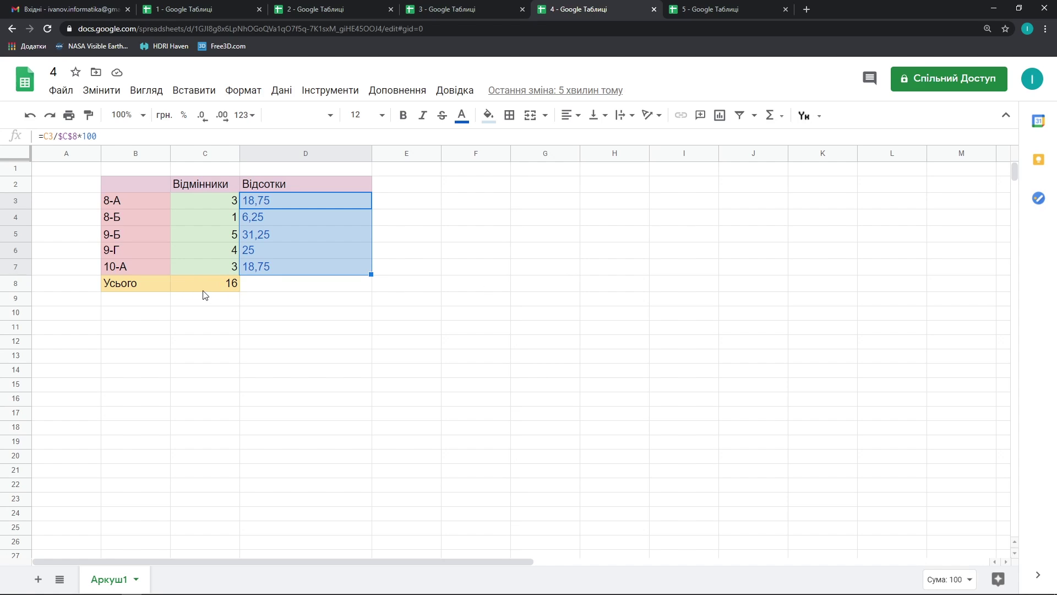
pyautogui.click(222, 288)
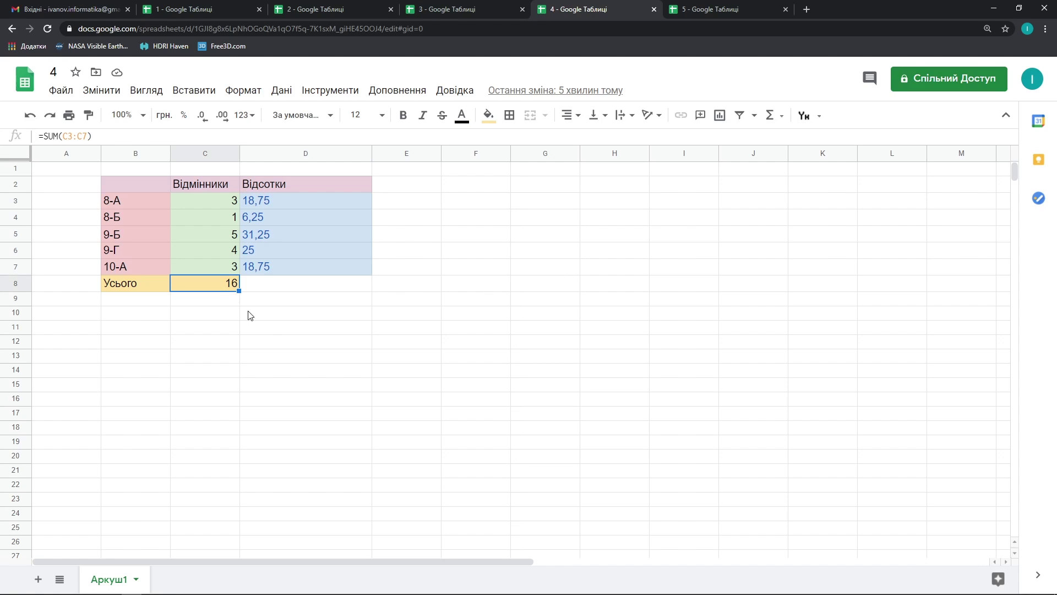
pyautogui.click(281, 91)
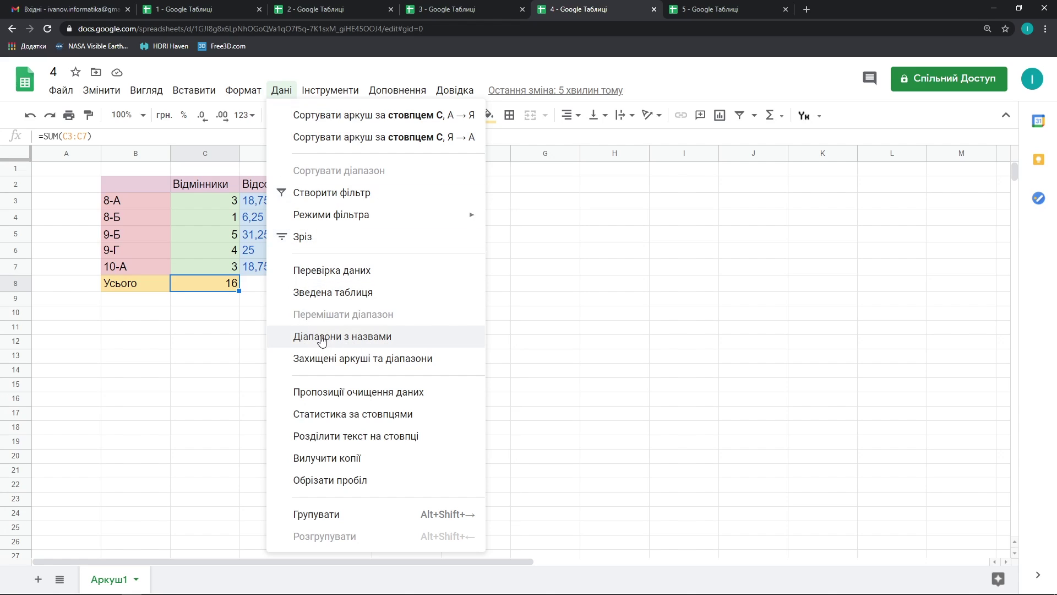
pyautogui.click(352, 340)
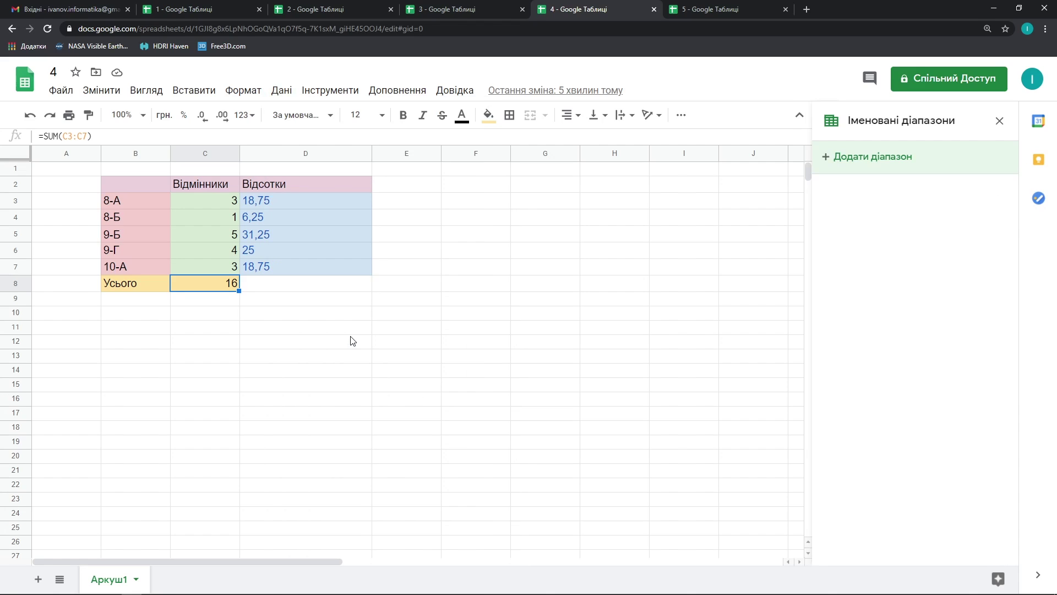
pyautogui.click(872, 159)
pyautogui.write('Відмінники')
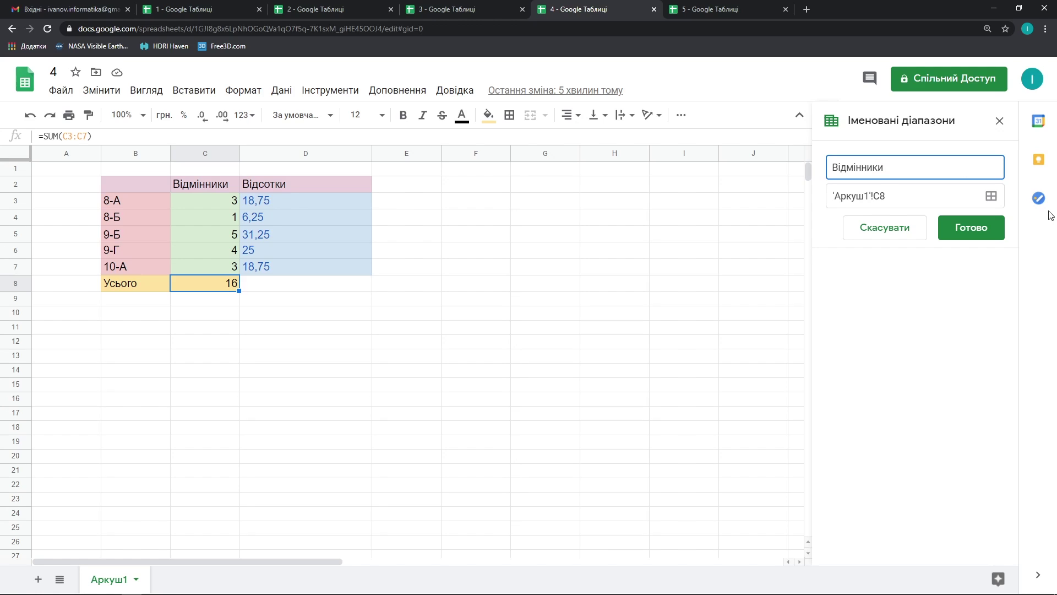
pyautogui.click(974, 237)
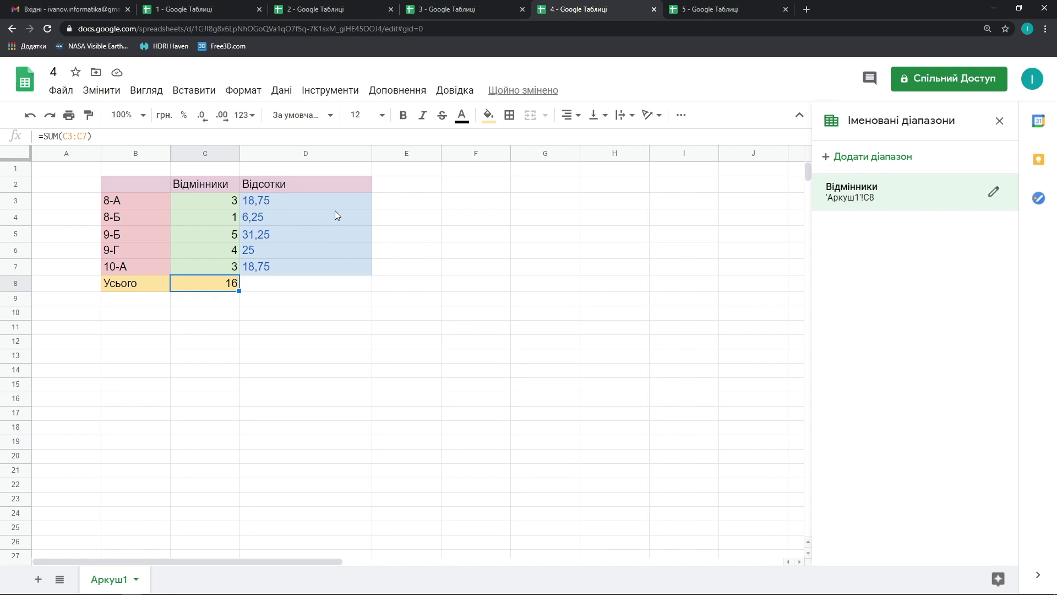
# Step: Replace the absolute reference in cell D3 with the named range so that its formula reads =C3/Відмінники*100
pyautogui.doubleClick(319, 200)
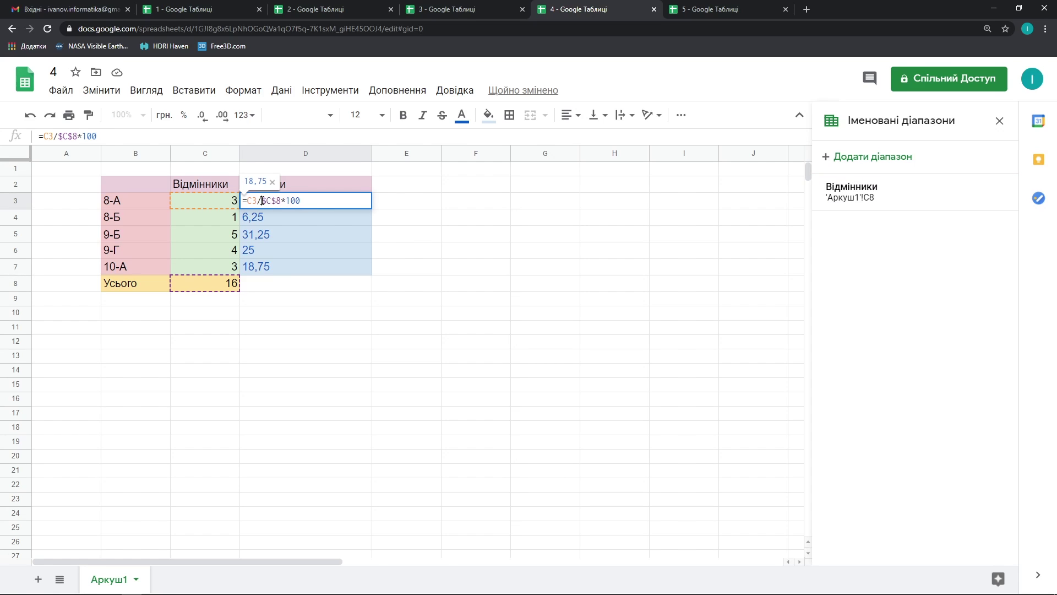
pyautogui.moveTo(262, 201); pyautogui.dragTo(282, 200)
pyautogui.write('Відм')
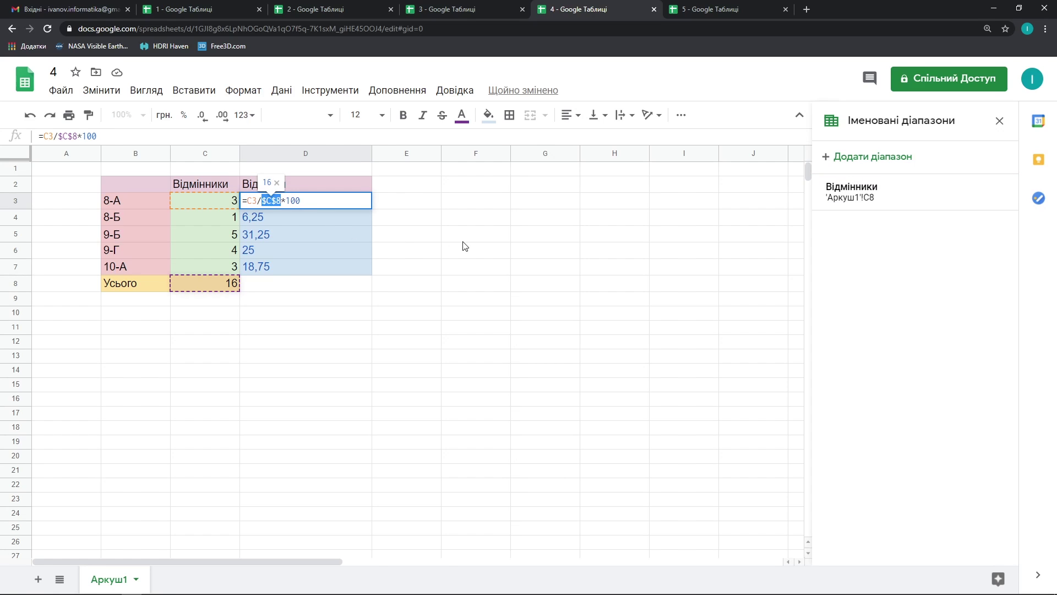
pyautogui.write('інники')
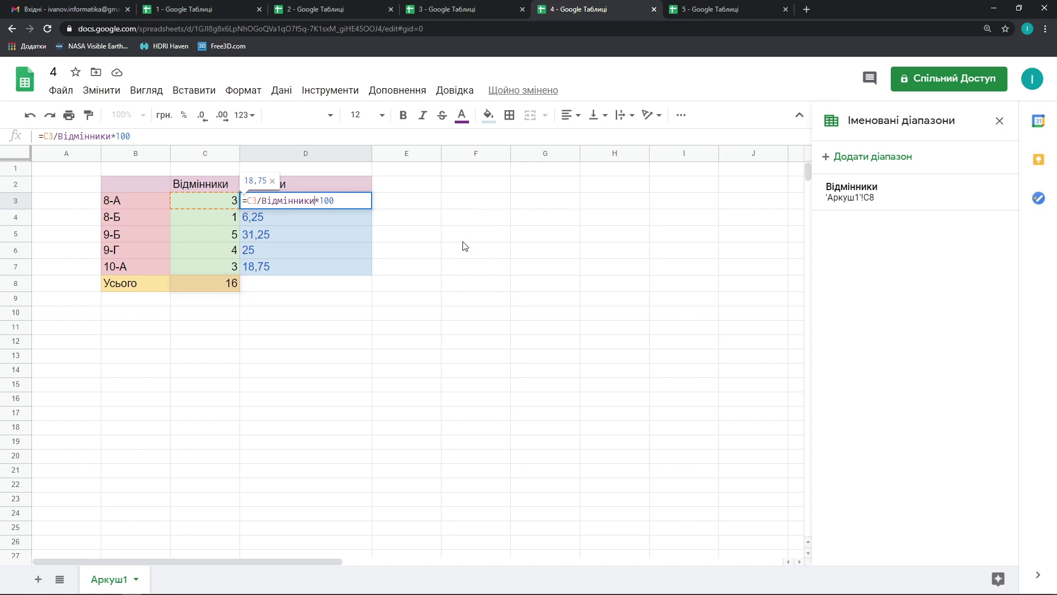
pyautogui.press('Return')
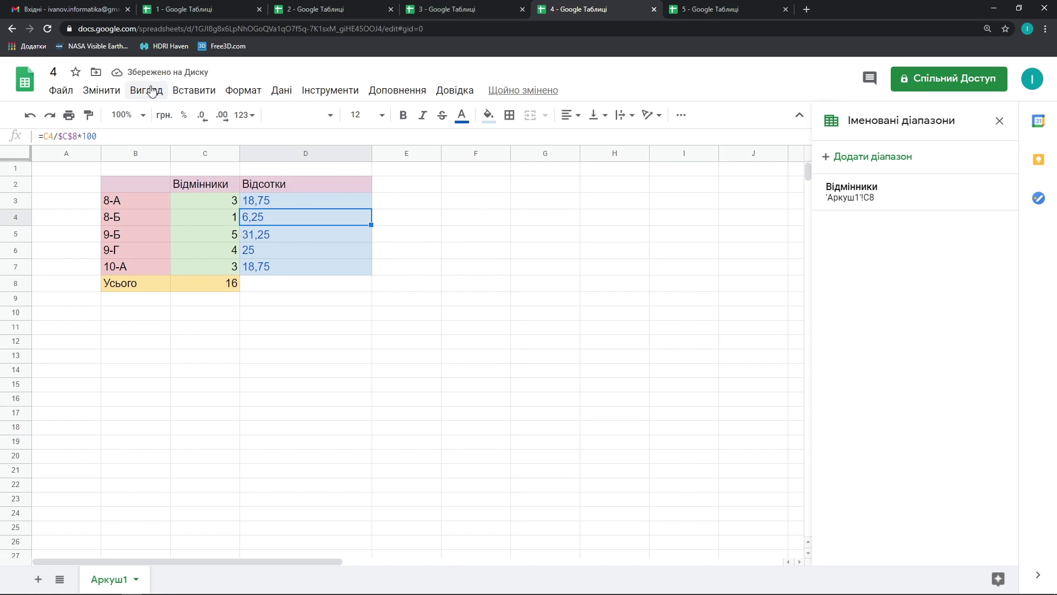
# Step: With formulas displayed, fill the named-range formula in D3 down through D7, and switch back to calculated results
pyautogui.click(146, 89)
pyautogui.click(140, 226)
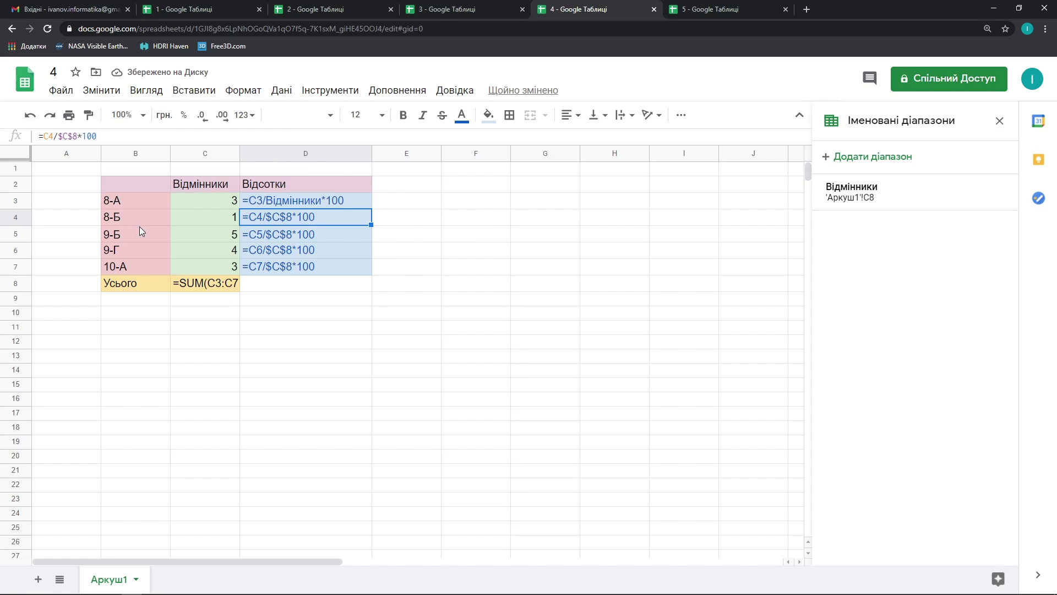
pyautogui.click(303, 199)
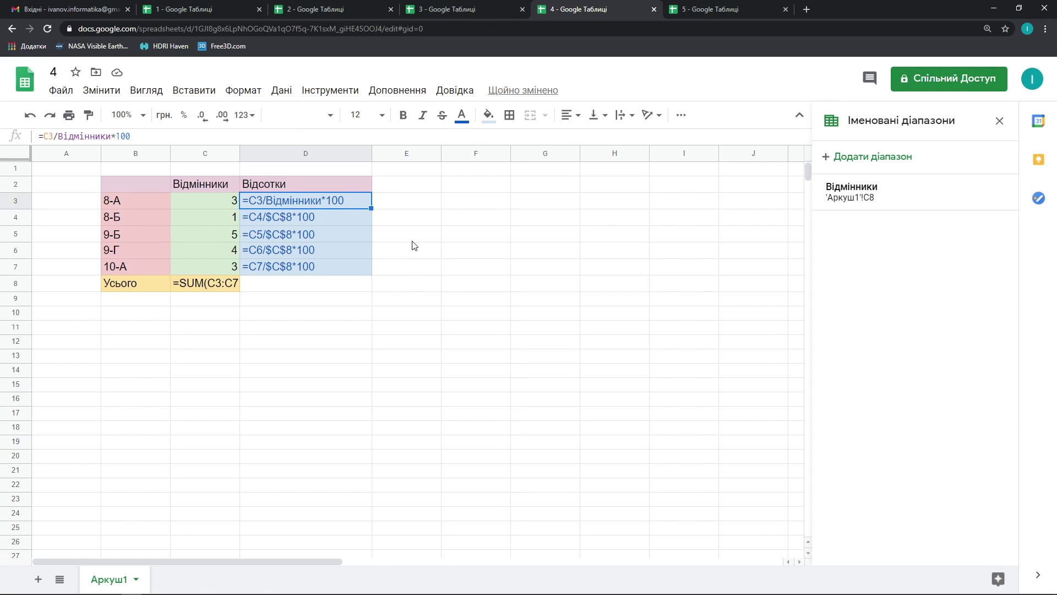
pyautogui.moveTo(371, 208); pyautogui.dragTo(371, 271)
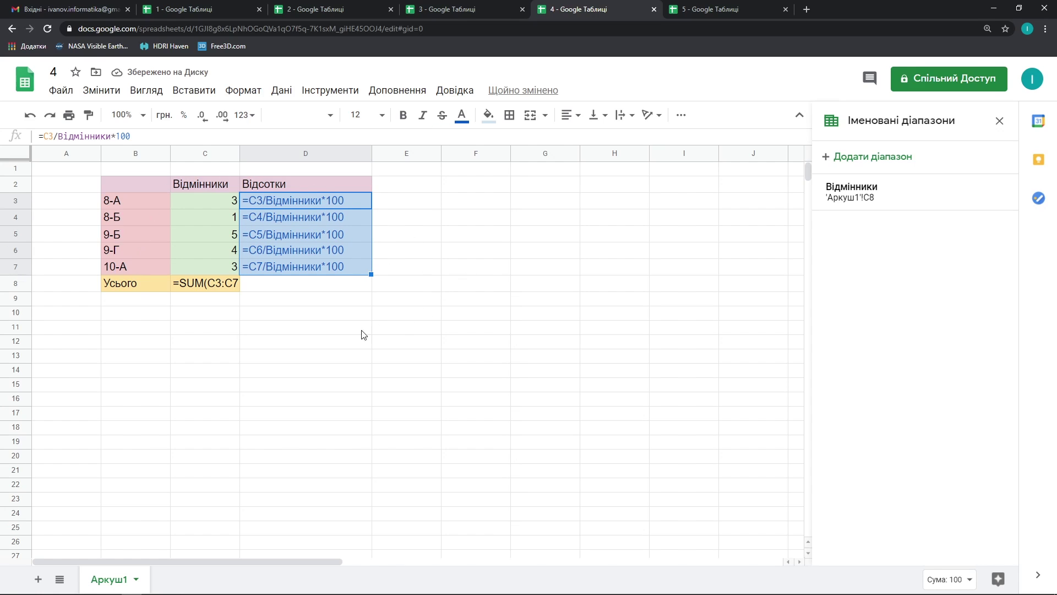
pyautogui.click(145, 94)
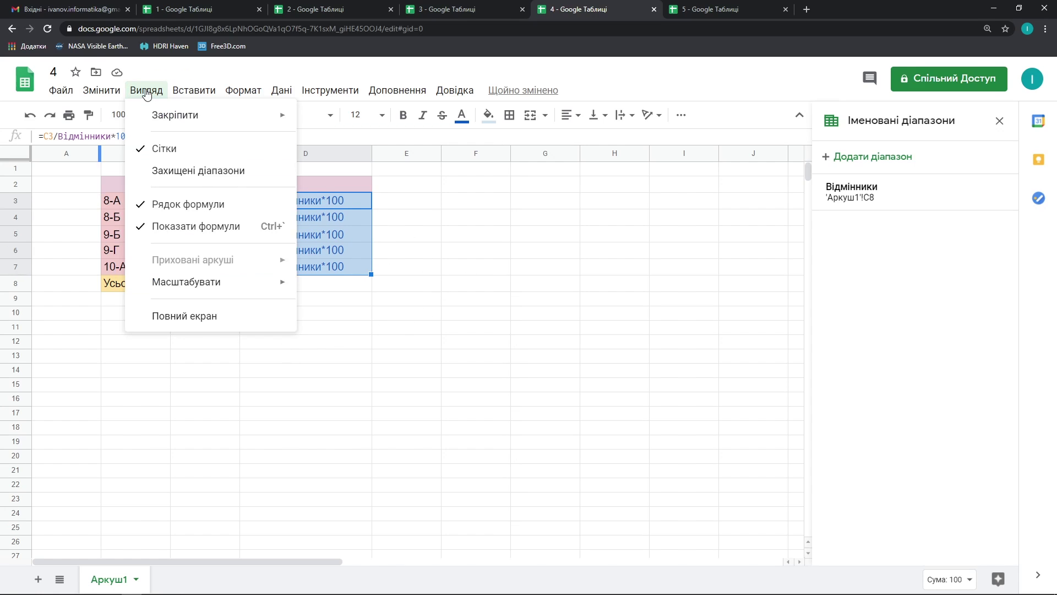
pyautogui.click(142, 226)
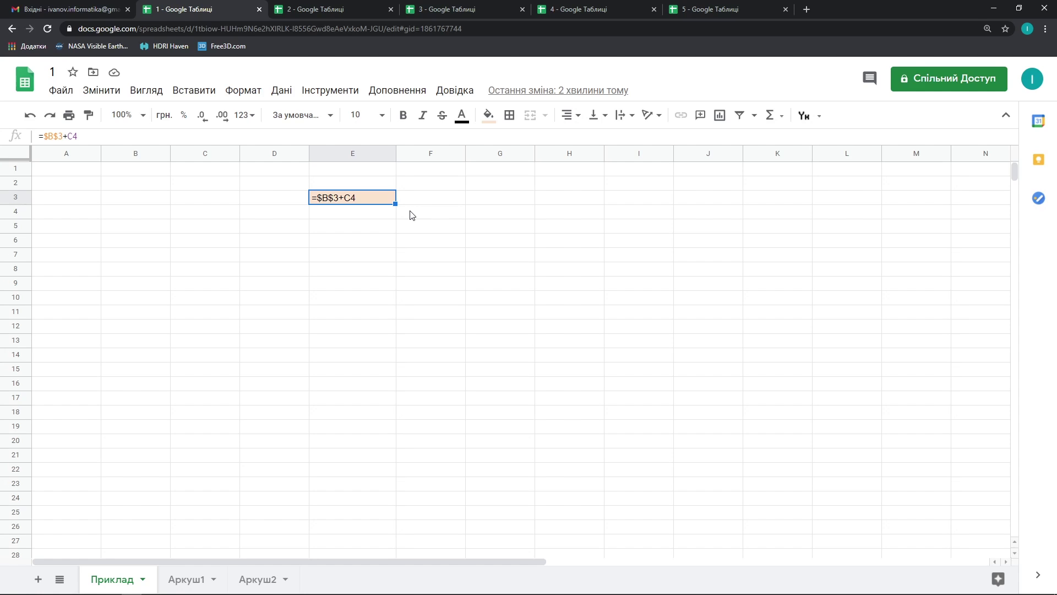
# Step: On the Приклад sheet of spreadsheet 1, copy the formula in cell E3 into cell E7
pyautogui.click(348, 256)
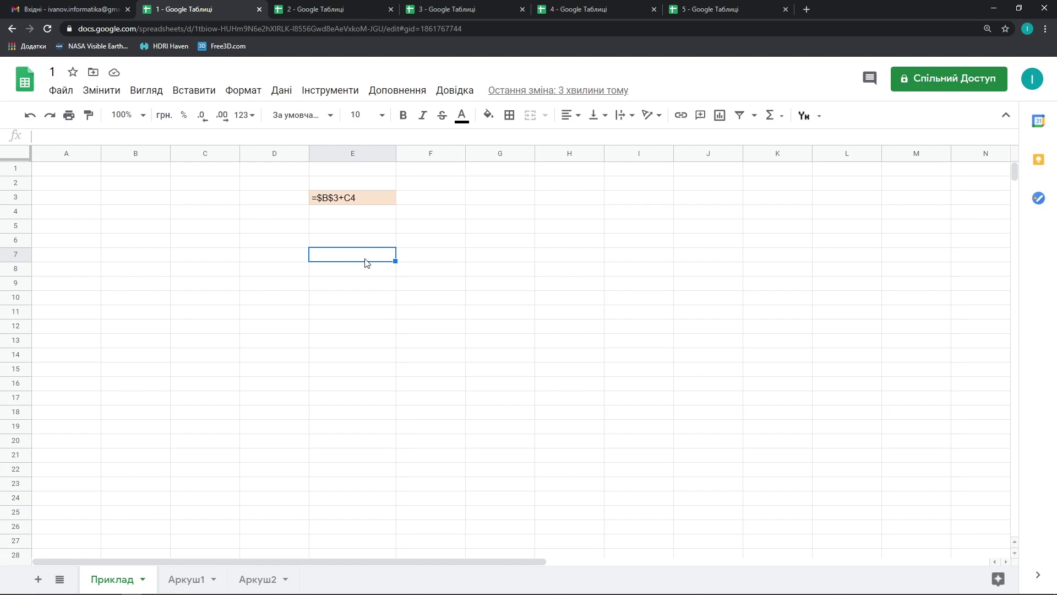
pyautogui.click(378, 204)
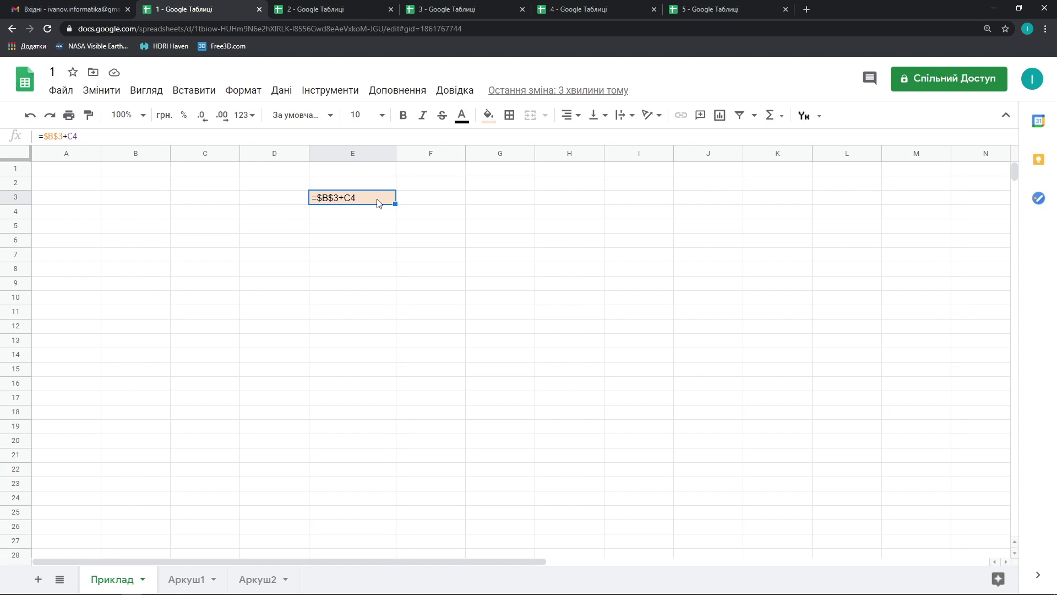
pyautogui.hotkey('ctrl', 'c')
pyautogui.click(354, 257)
pyautogui.hotkey('ctrl', 'v')
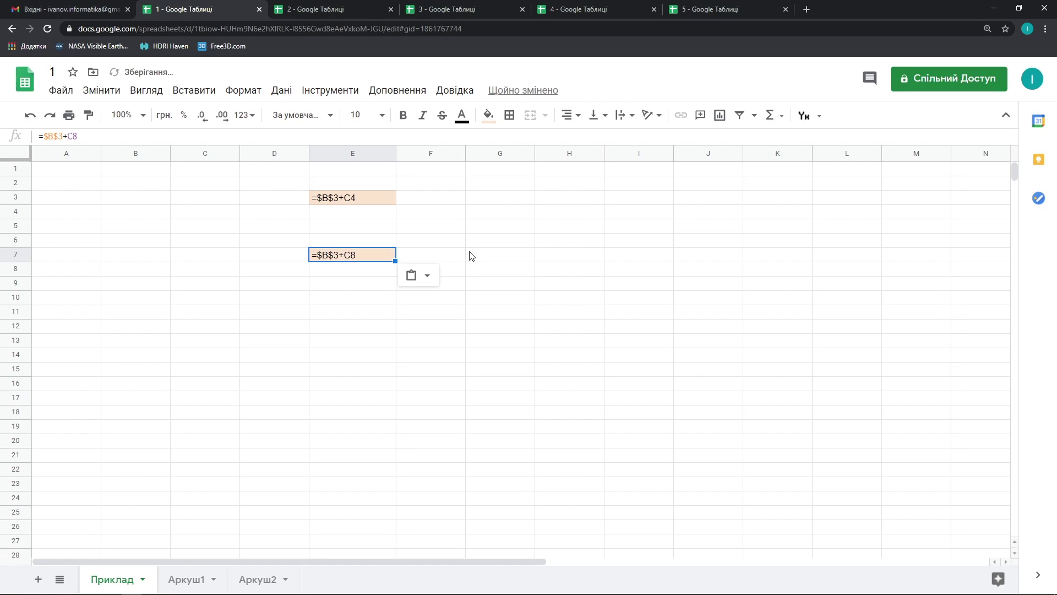
# Step: Upload the Excel file Зразок 7.1.3 from the device and open it as a spreadsheet
pyautogui.click(63, 95)
pyautogui.click(106, 167)
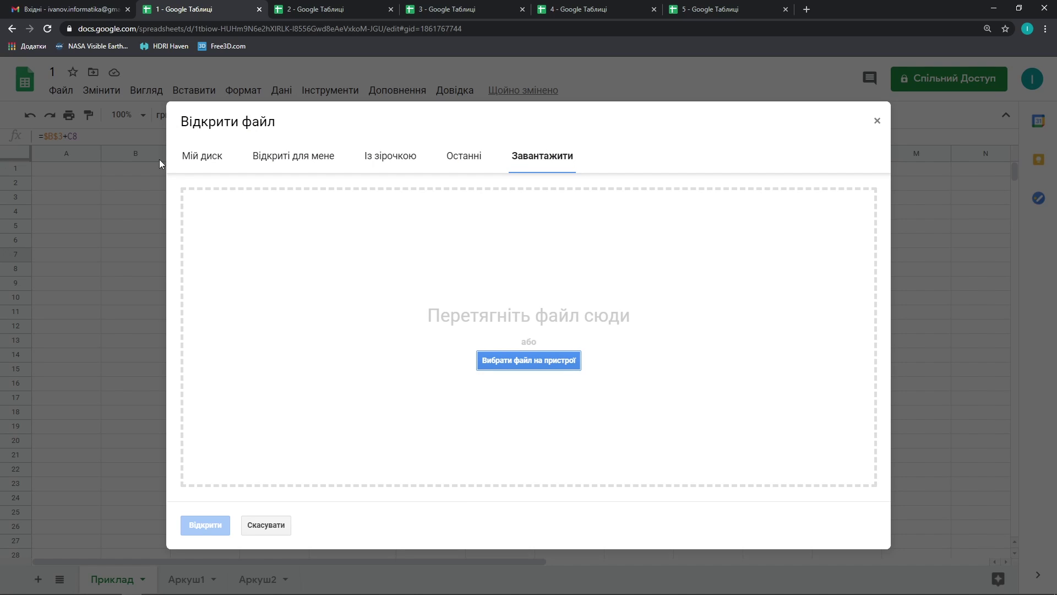
pyautogui.click(189, 163)
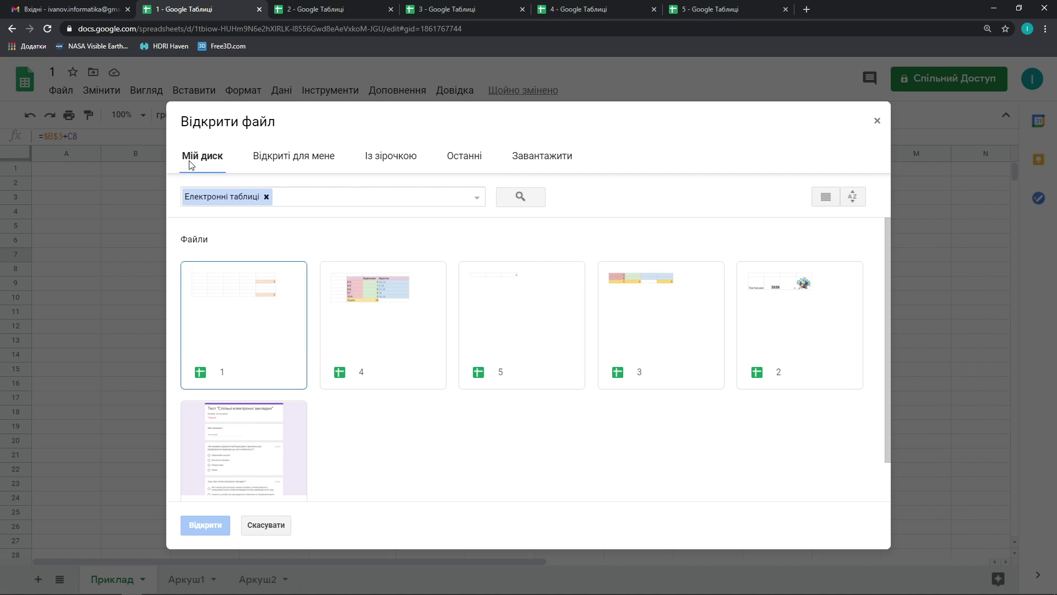
pyautogui.click(537, 164)
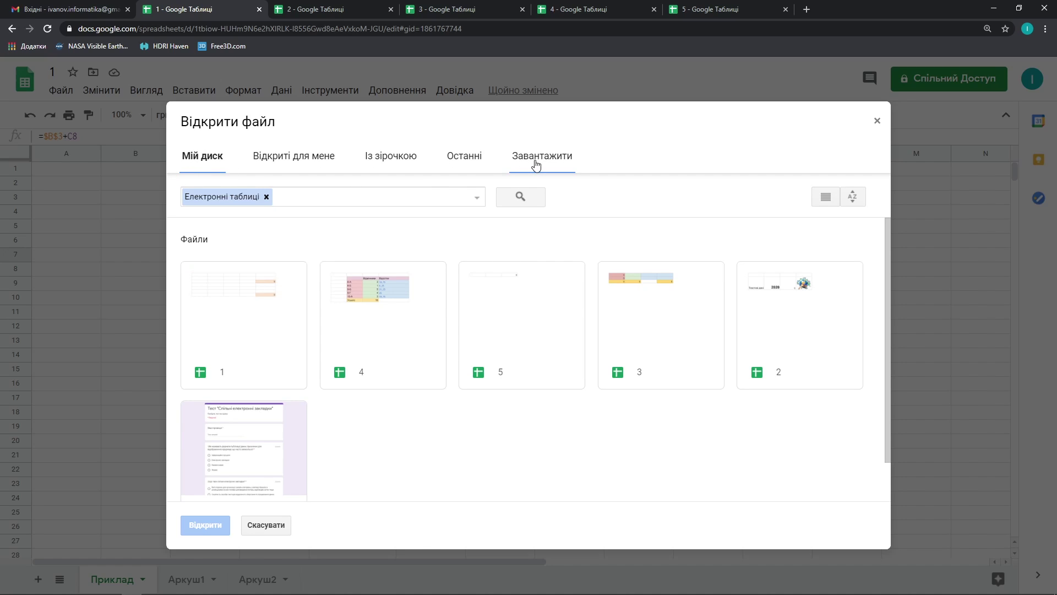
pyautogui.click(560, 362)
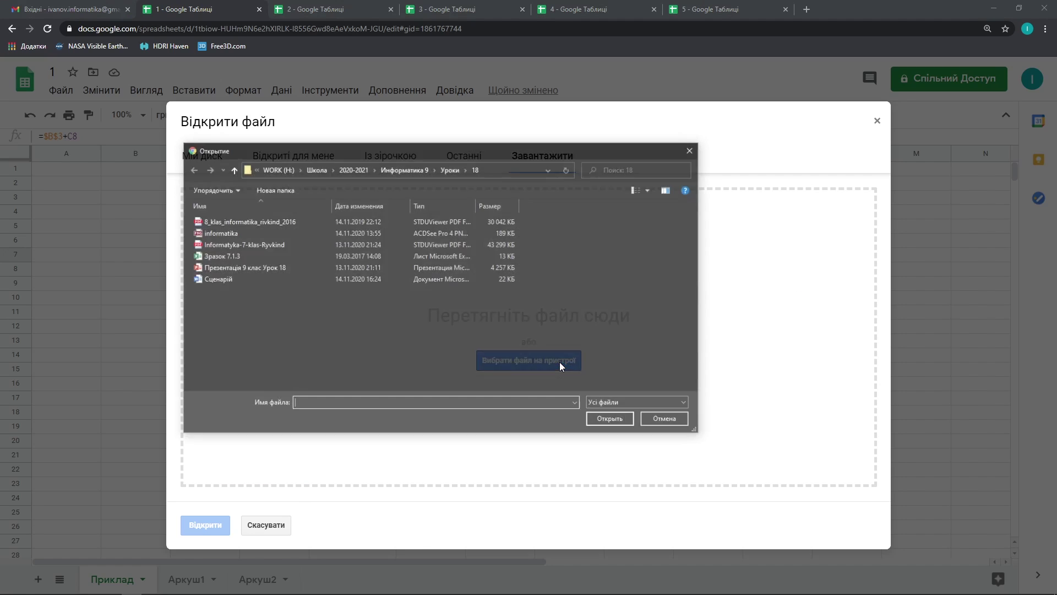
pyautogui.click(237, 256)
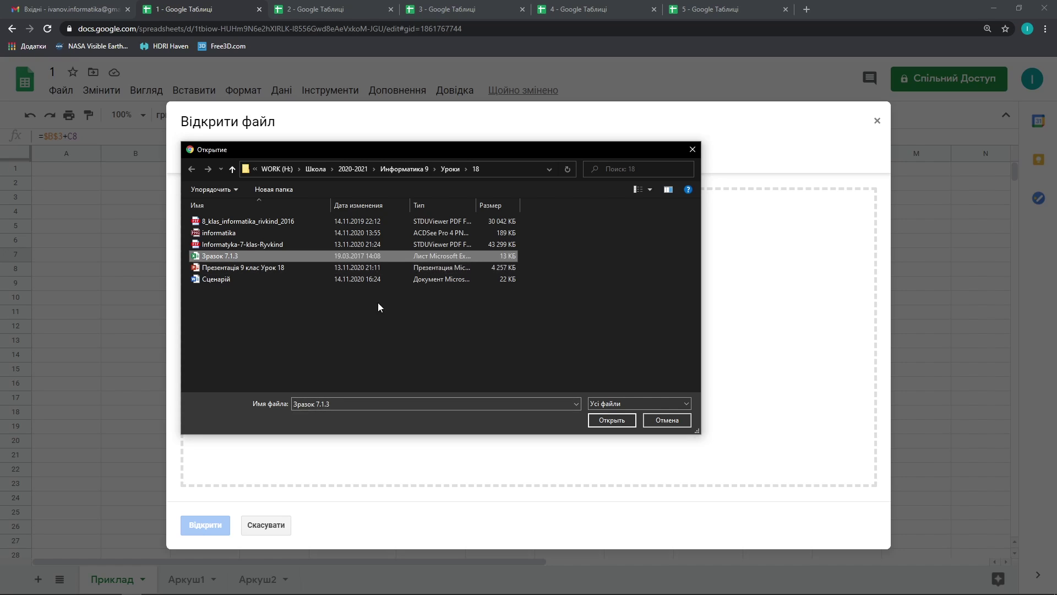
pyautogui.click(606, 419)
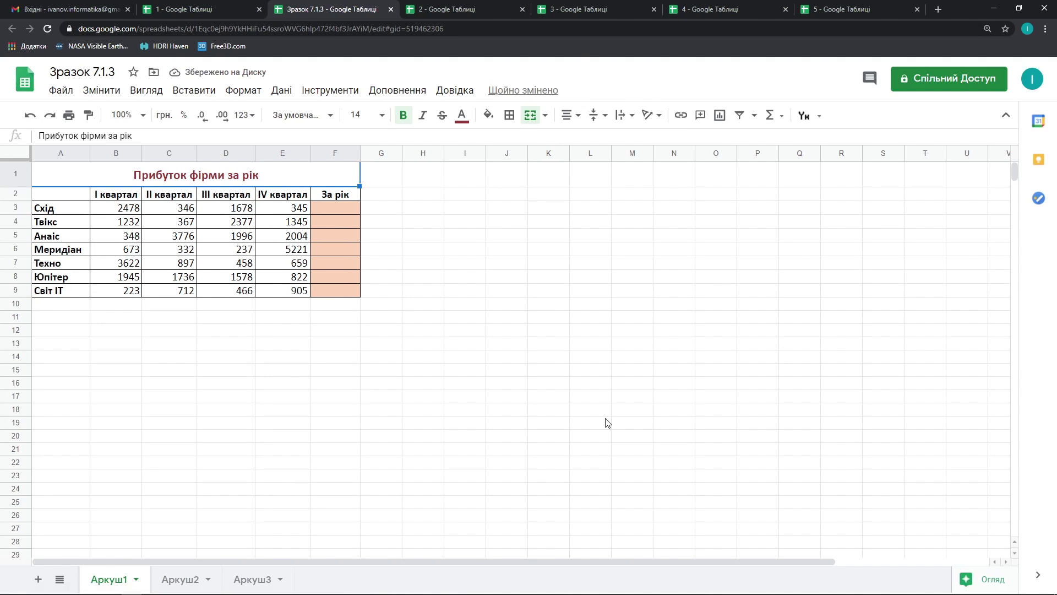
# Step: Try adding the four quarters for Схід in cell F3 with =B3+C3+D3+E3, and clear the cell
pyautogui.click(337, 207)
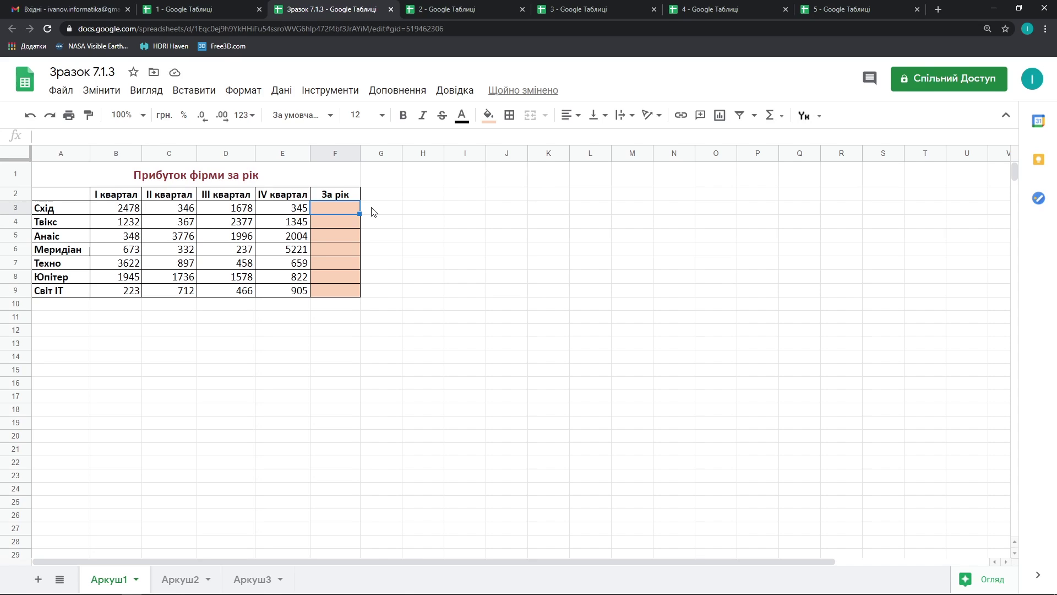
pyautogui.write('=')
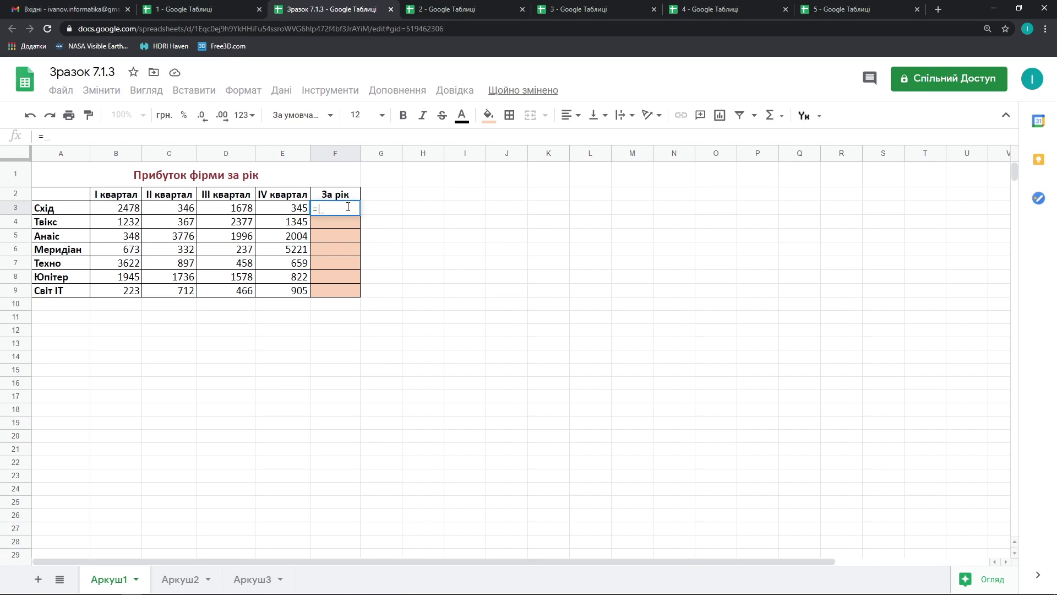
pyautogui.click(135, 206)
pyautogui.write('+')
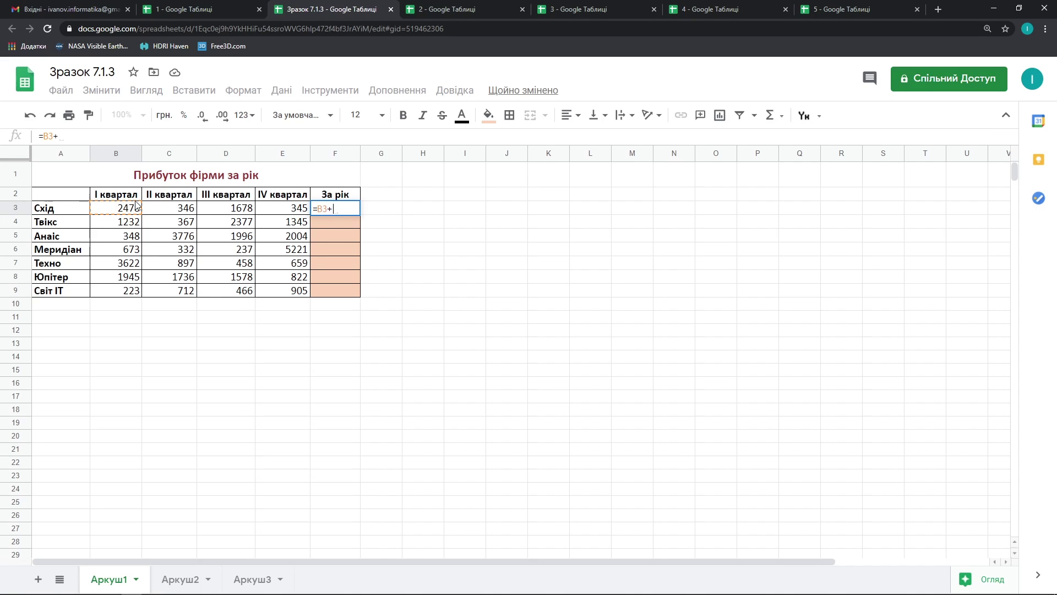
pyautogui.click(182, 210)
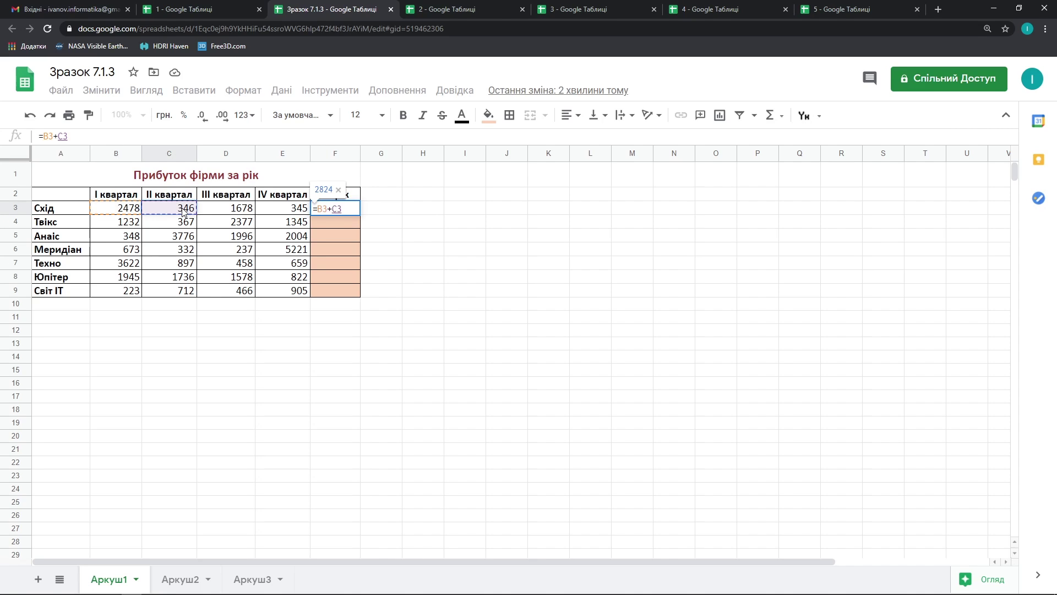
pyautogui.write('+')
pyautogui.click(242, 213)
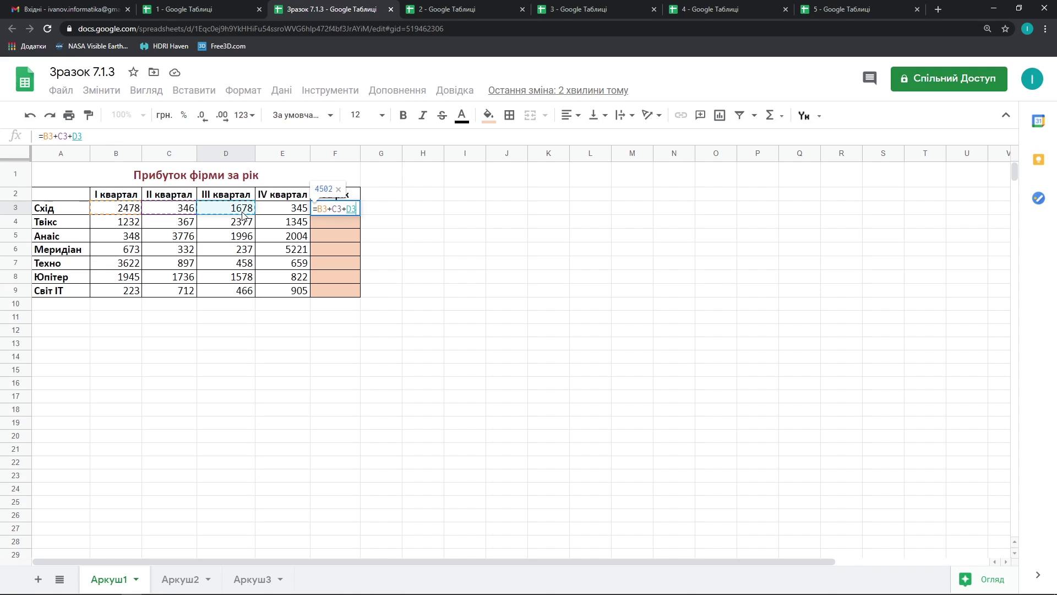
pyautogui.write('+')
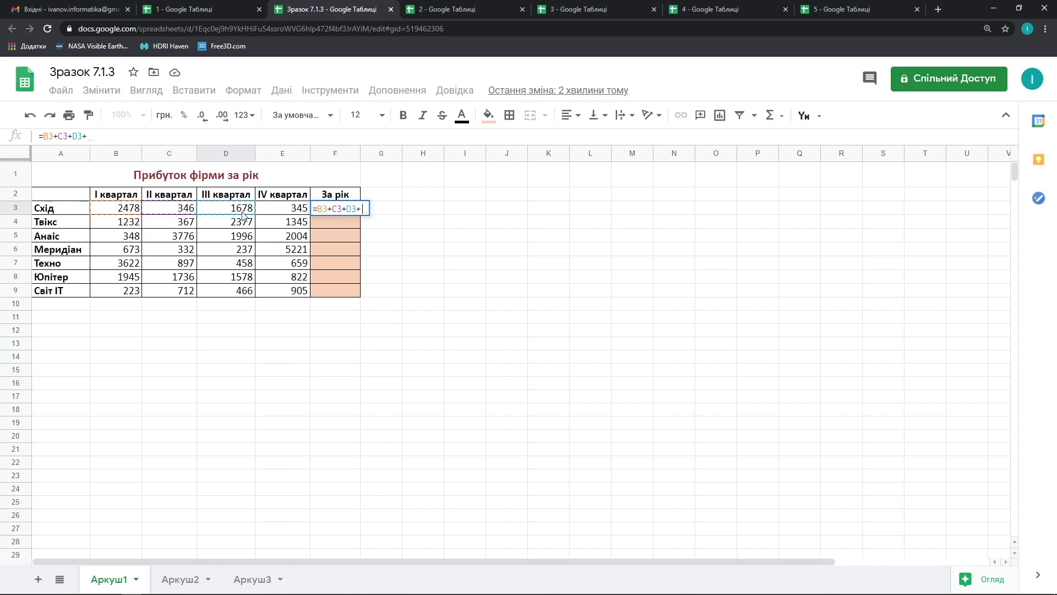
pyautogui.click(292, 211)
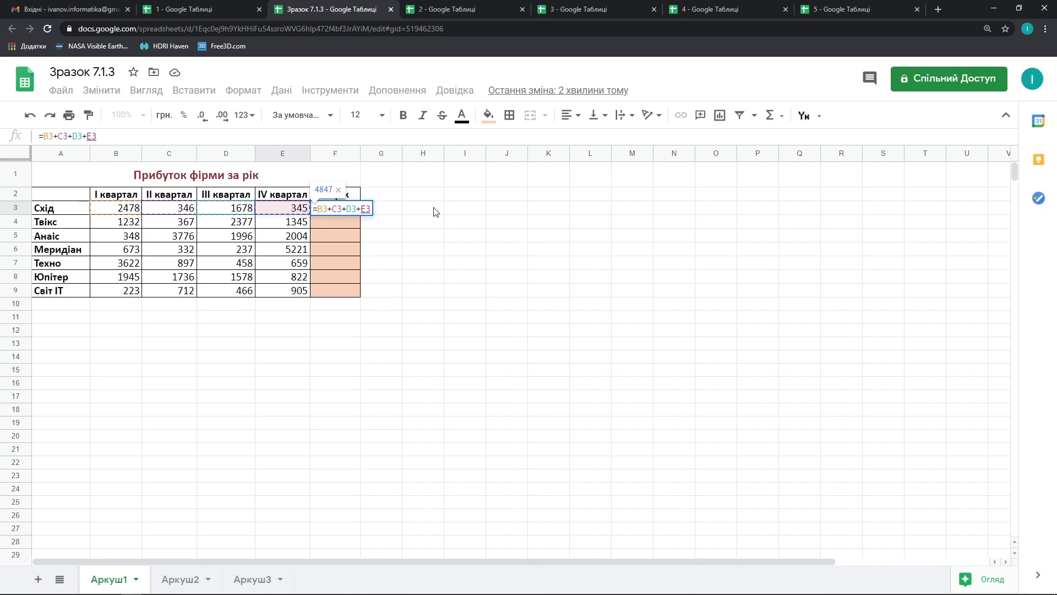
pyautogui.press('Return')
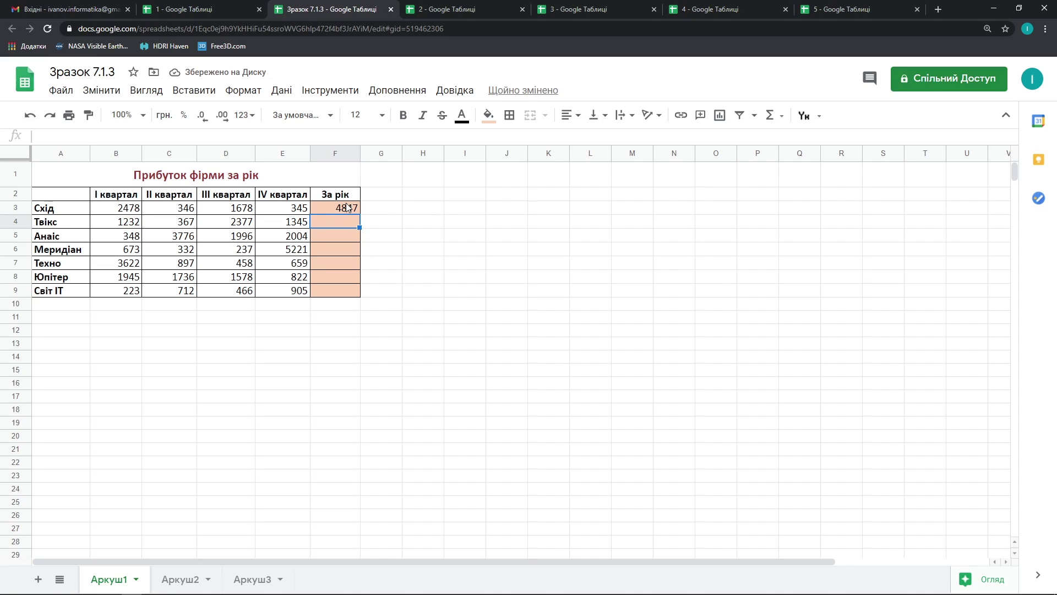
pyautogui.click(352, 208)
pyautogui.press('Delete')
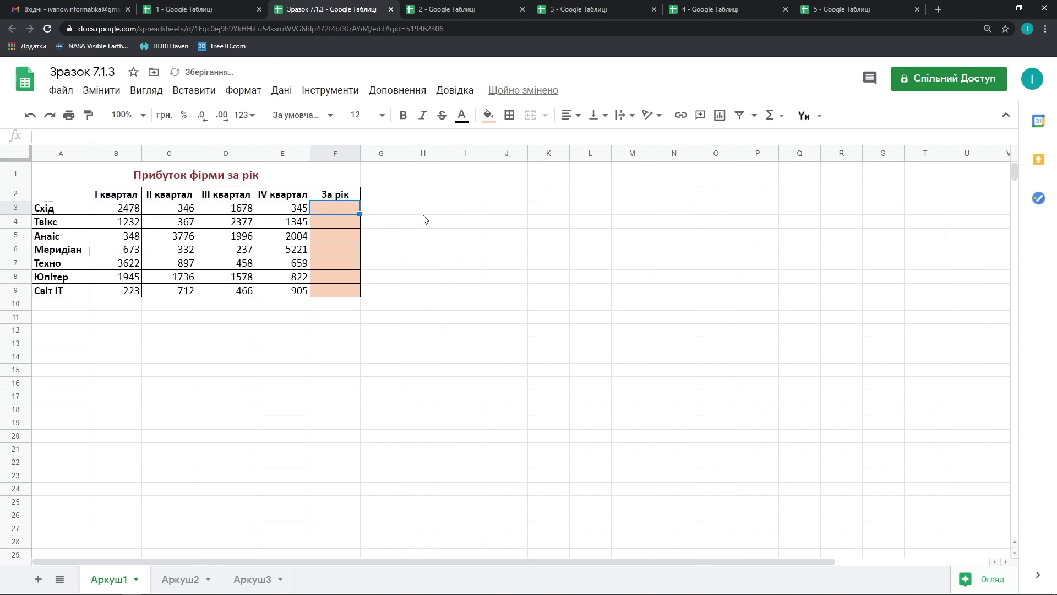
# Step: Total the Схід quarters in cell F3 with =SUM(B3:E3), and fill the formula down through F9
pyautogui.click(771, 115)
pyautogui.click(779, 139)
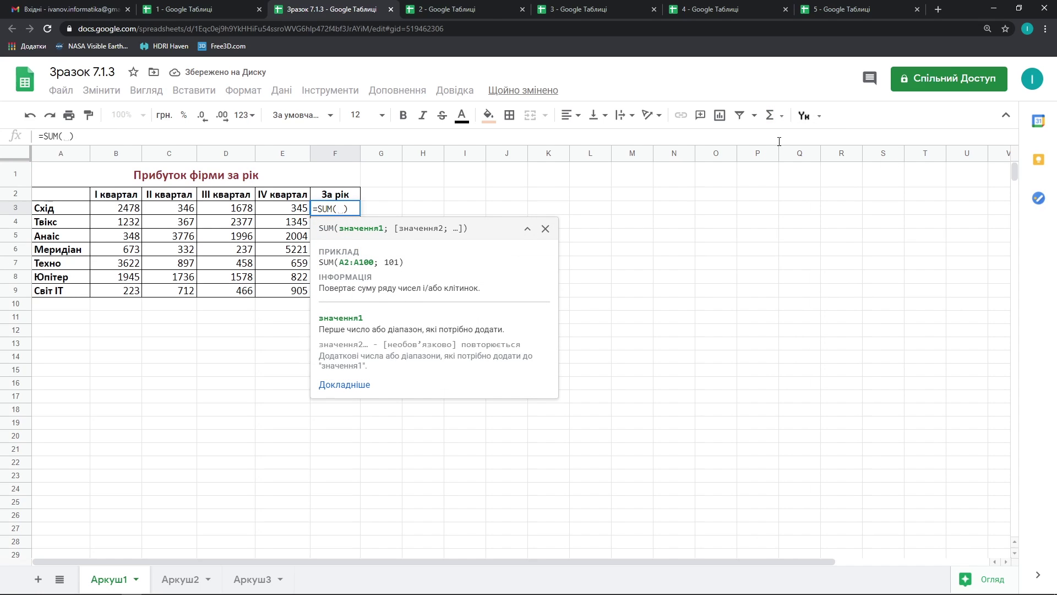
pyautogui.moveTo(124, 210); pyautogui.dragTo(272, 215)
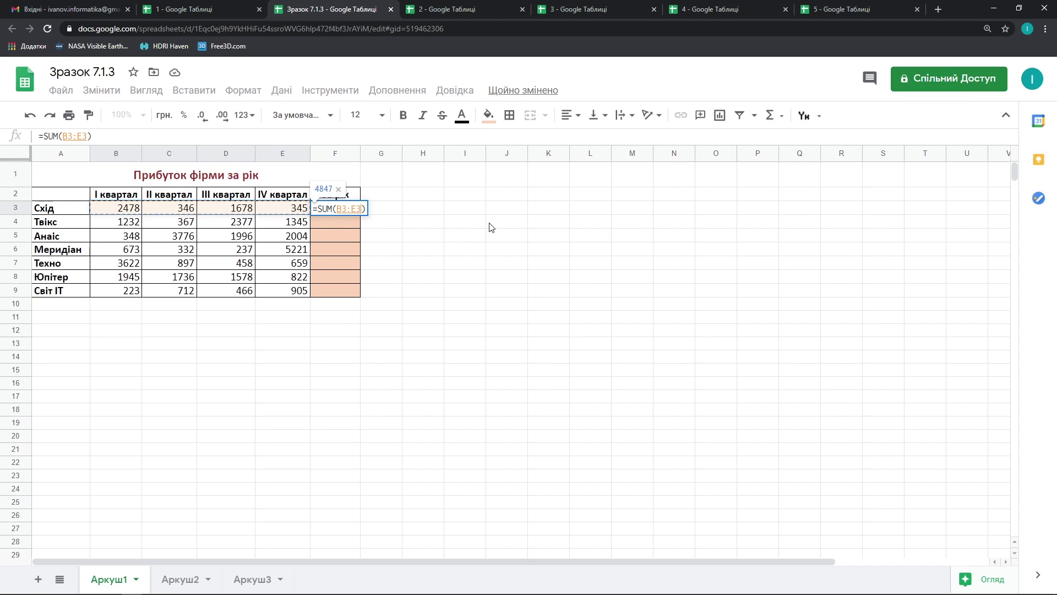
pyautogui.press('Return')
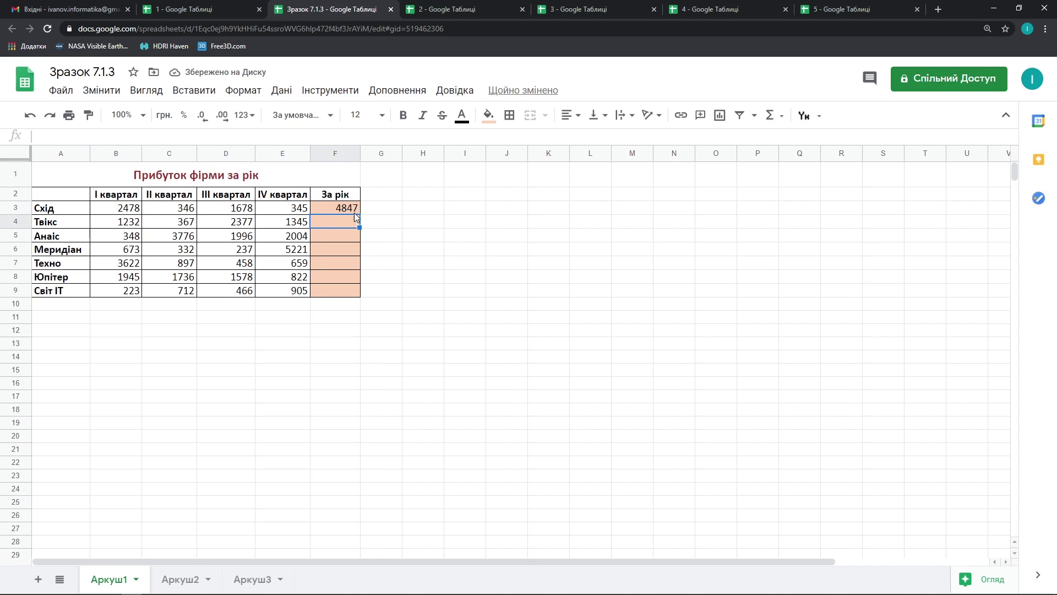
pyautogui.click(328, 207)
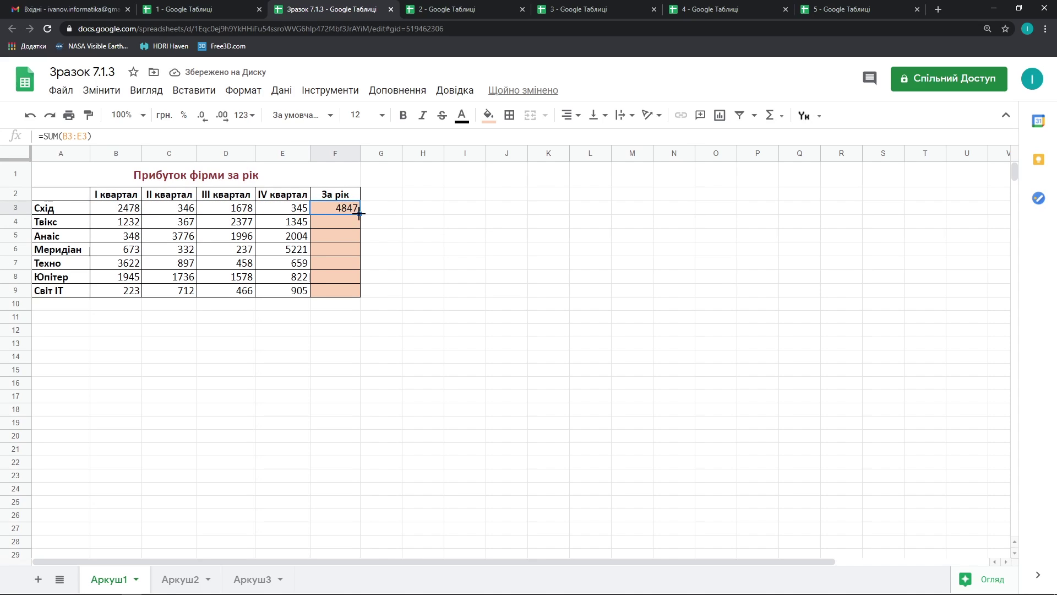
pyautogui.moveTo(358, 213); pyautogui.dragTo(361, 290)
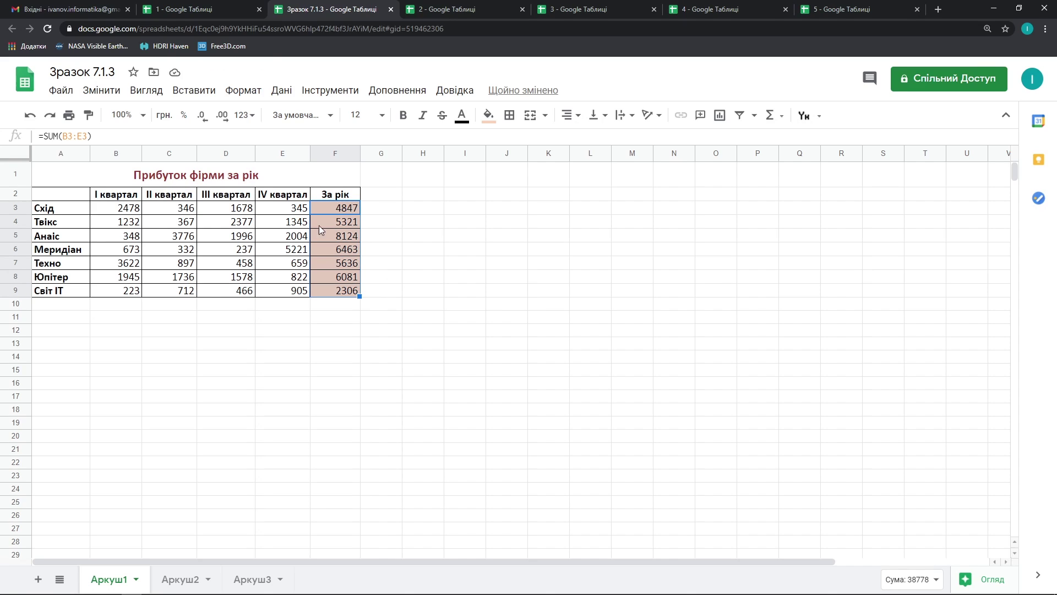
# Step: Display formulas instead of results and widen column F so that the SUM formulas fit in full
pyautogui.click(142, 92)
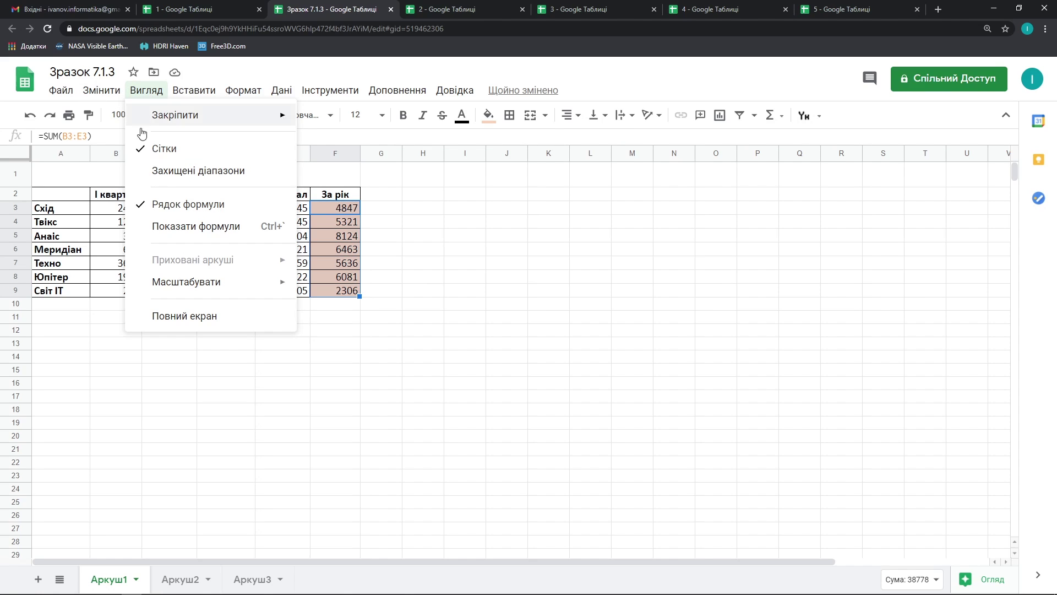
pyautogui.click(148, 225)
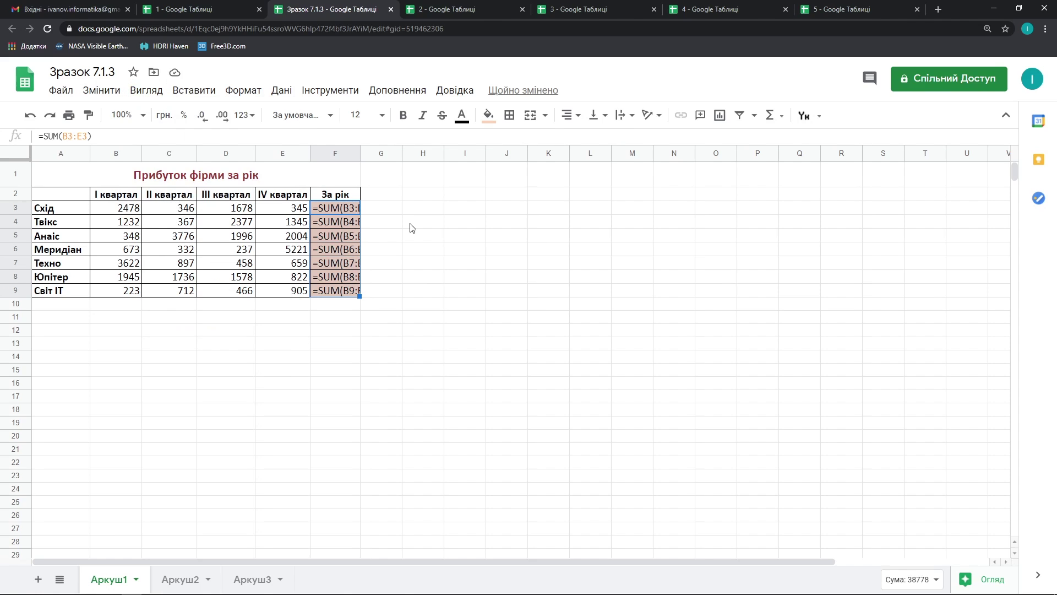
pyautogui.moveTo(358, 157); pyautogui.dragTo(400, 152)
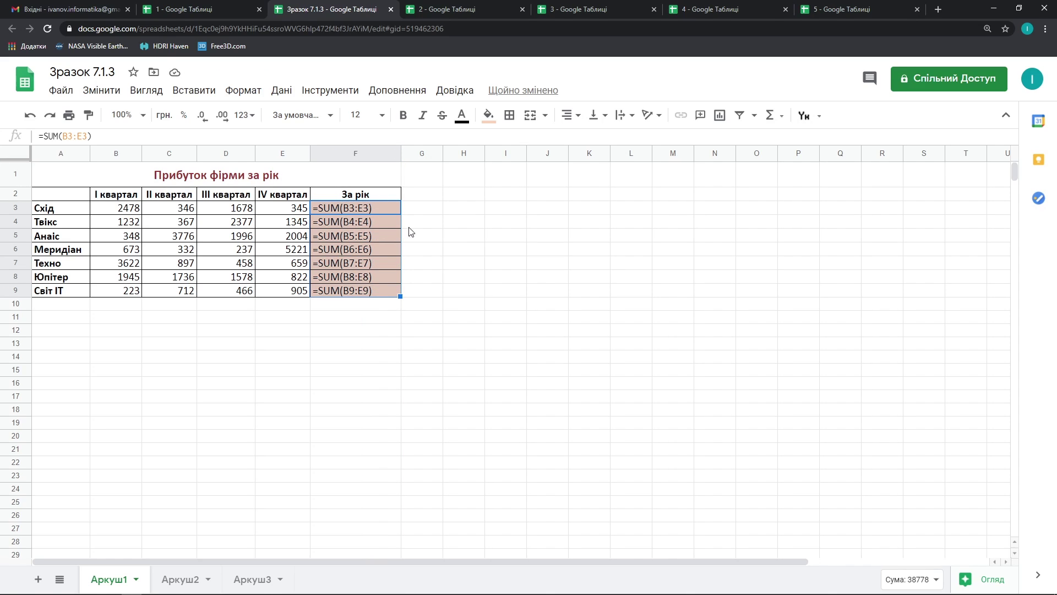
# Step: Convert the range in cell F3 to mixed references so that its formula reads =SUM($B3:$E3)
pyautogui.doubleClick(345, 206)
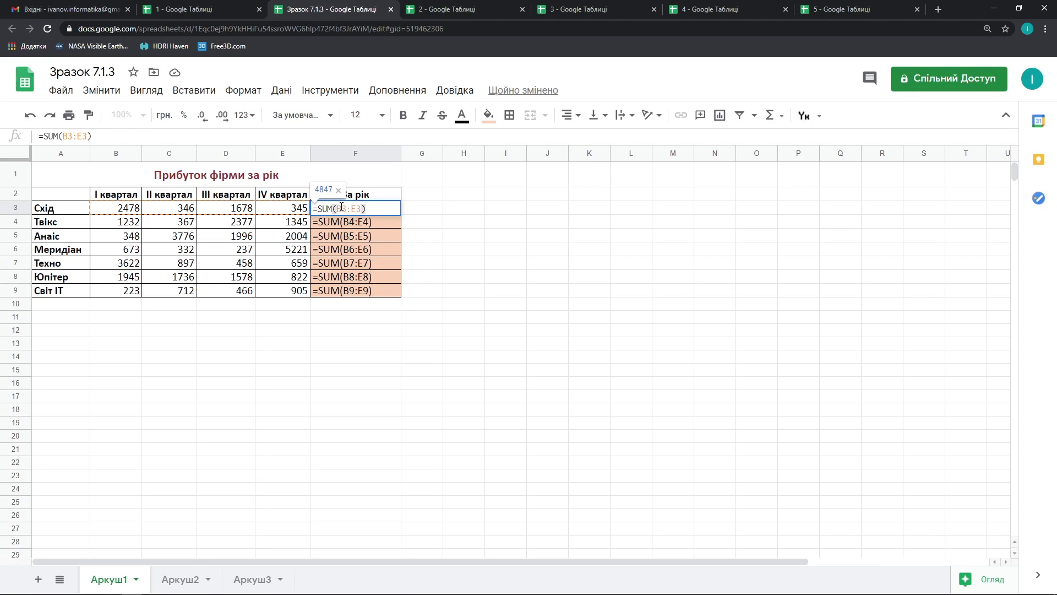
pyautogui.click(336, 208)
pyautogui.write('$')
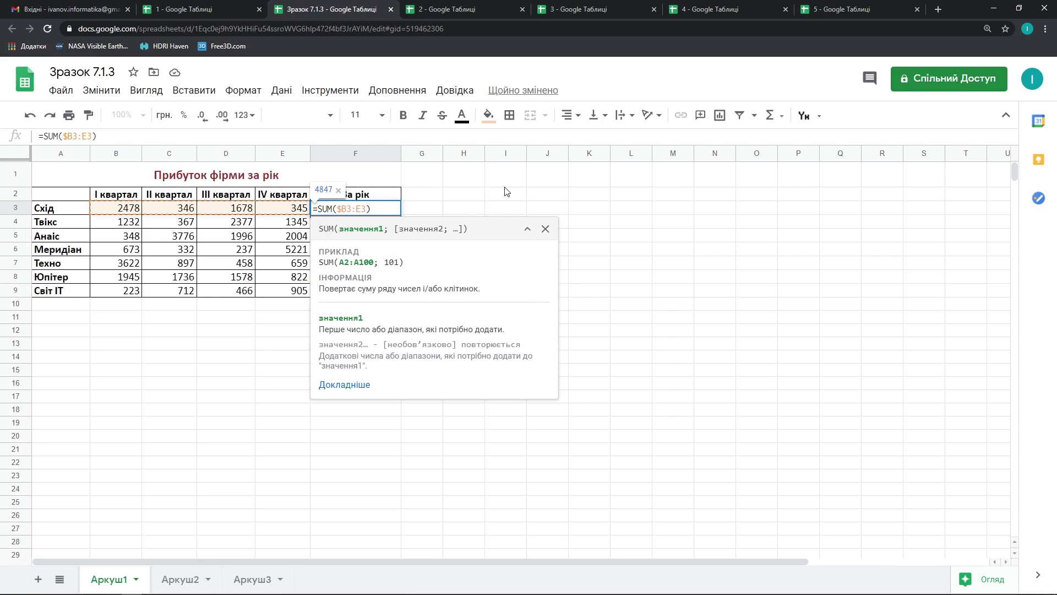
pyautogui.click(355, 208)
pyautogui.write('$')
pyautogui.press('Return')
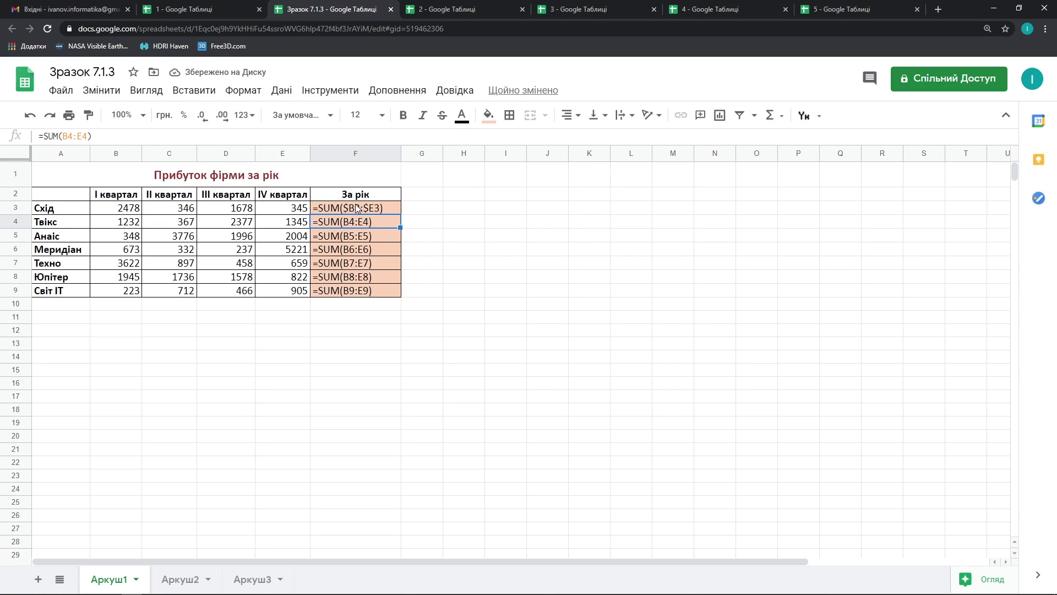
# Step: Fill the mixed-reference formula in F3 down through F9, and switch the sheet back to calculated results
pyautogui.click(359, 209)
pyautogui.moveTo(400, 214); pyautogui.dragTo(410, 292)
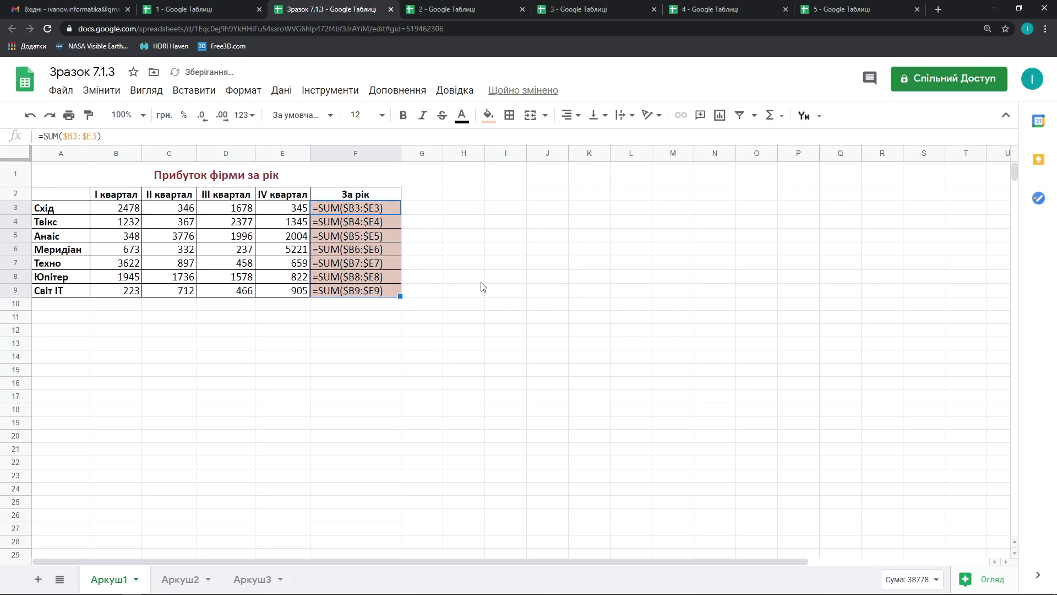
pyautogui.click(148, 91)
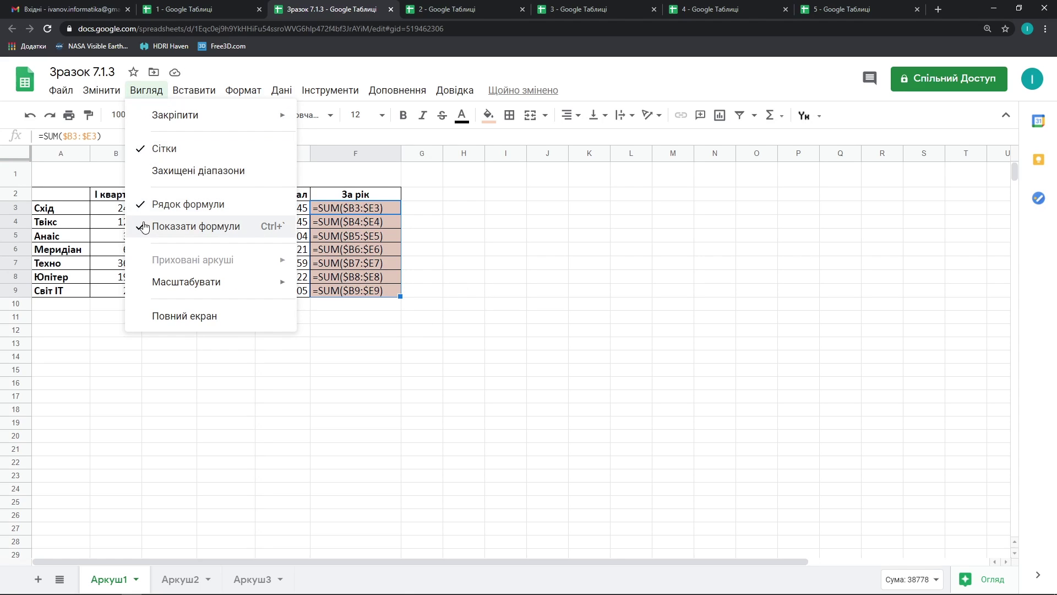
pyautogui.click(196, 226)
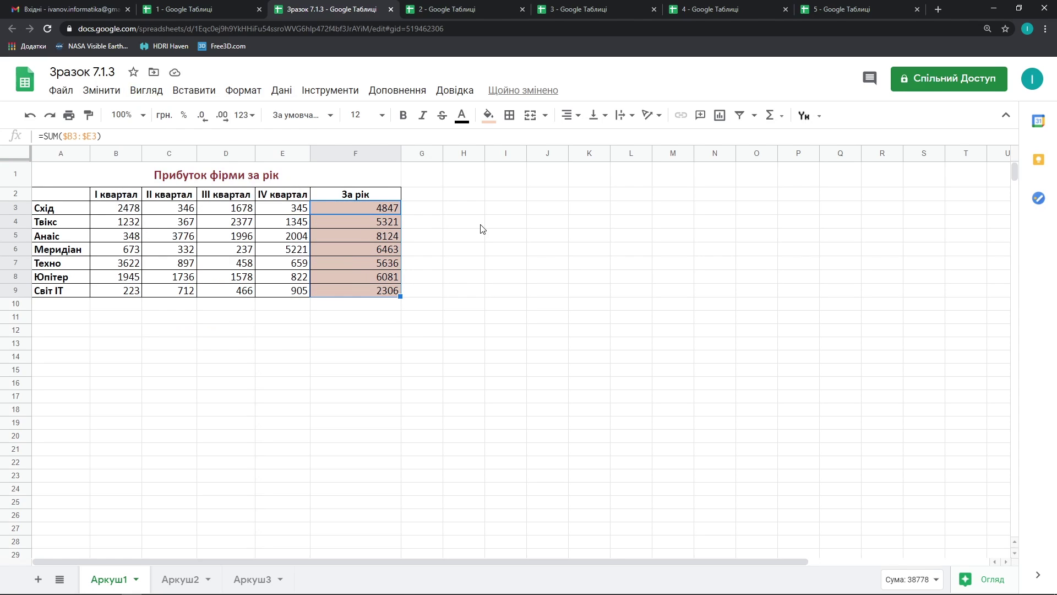